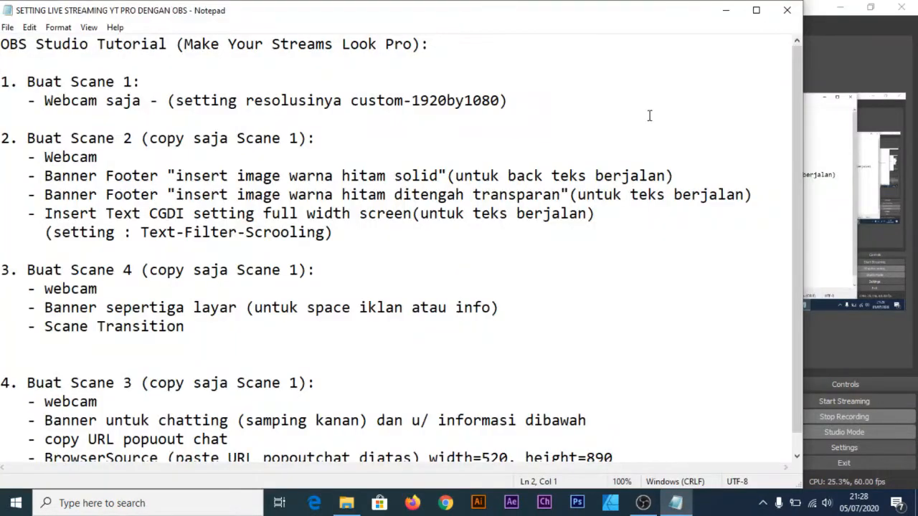
click(725, 10)
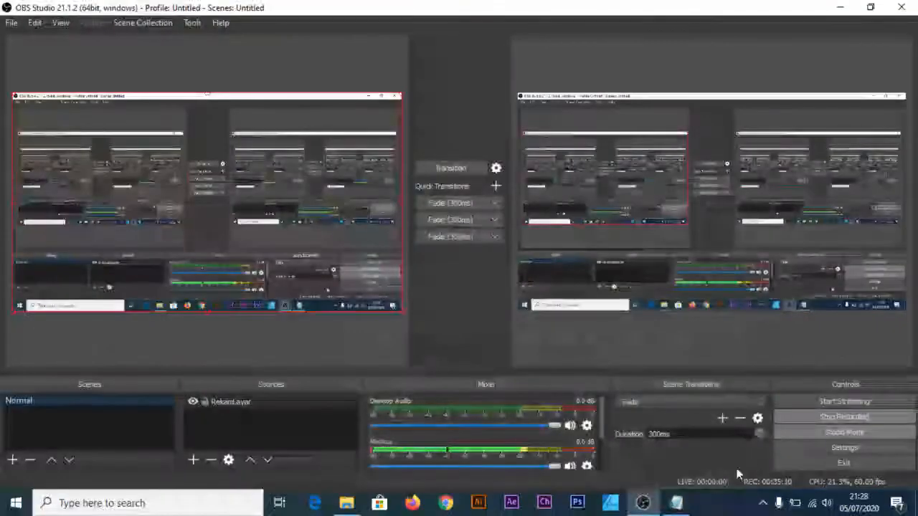
click(677, 506)
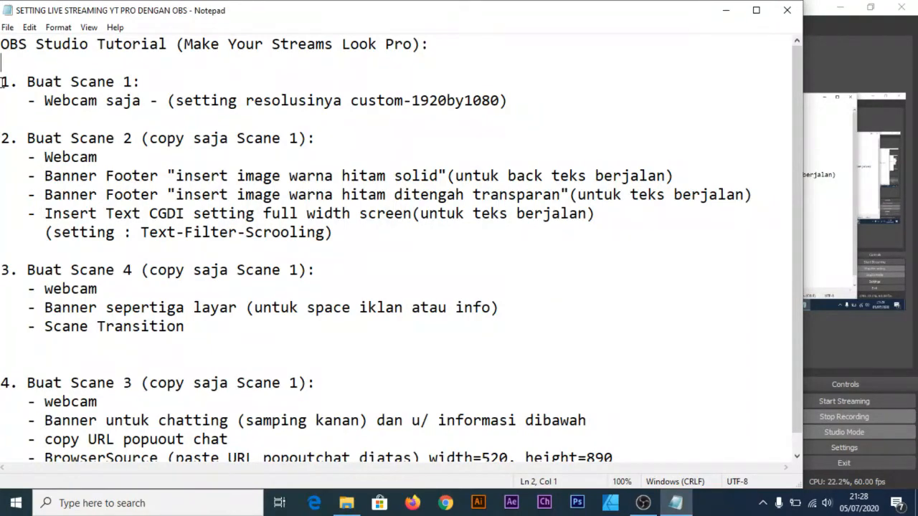
drag(3, 81, 281, 384)
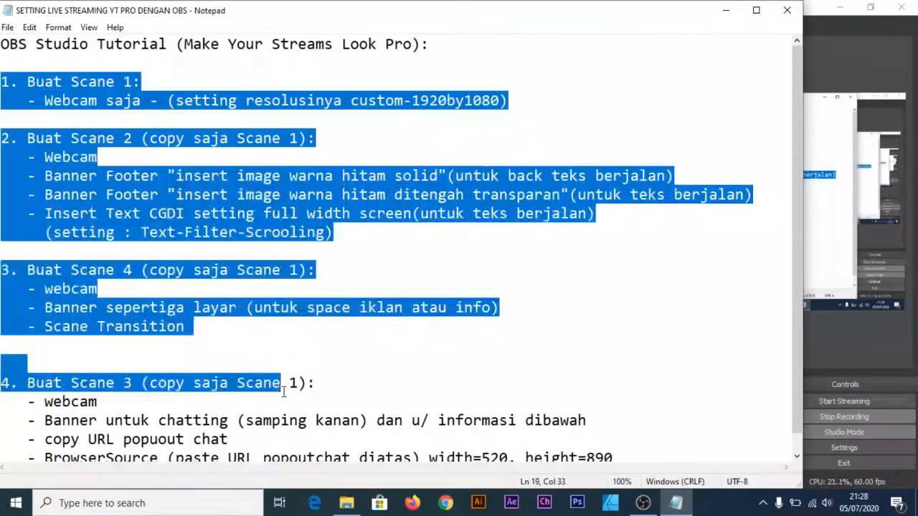
click(29, 364)
click(83, 119)
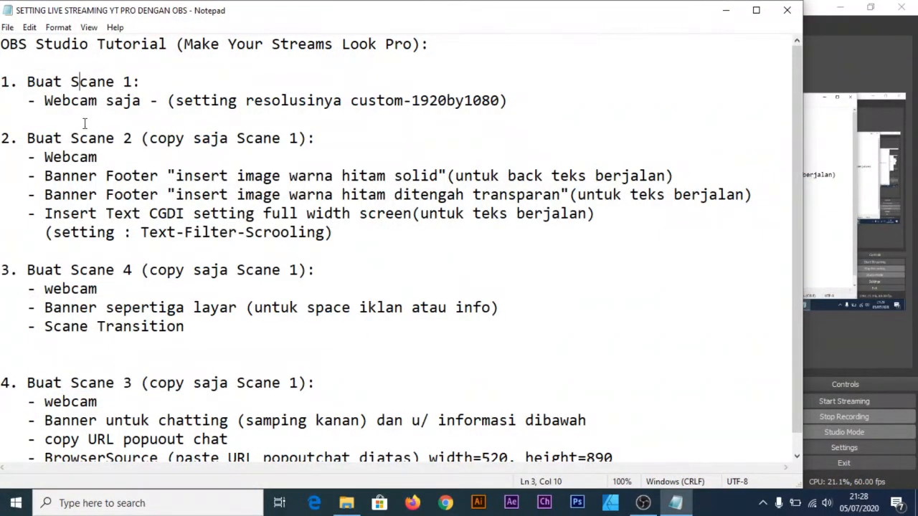
- Renumber the outline headings so section 3 reads "Buat Scane 3" and section 4 reads "Buat Scane 4"
click(123, 271)
key(Delete)
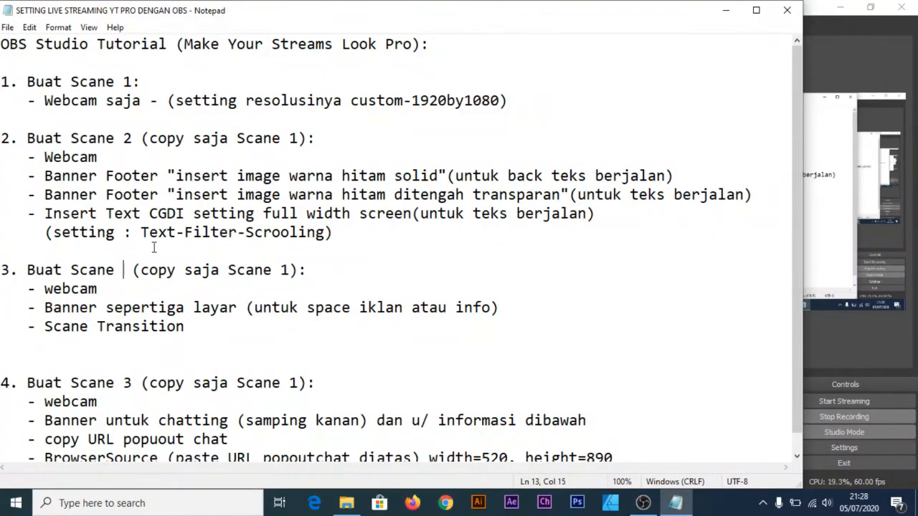
text(3)
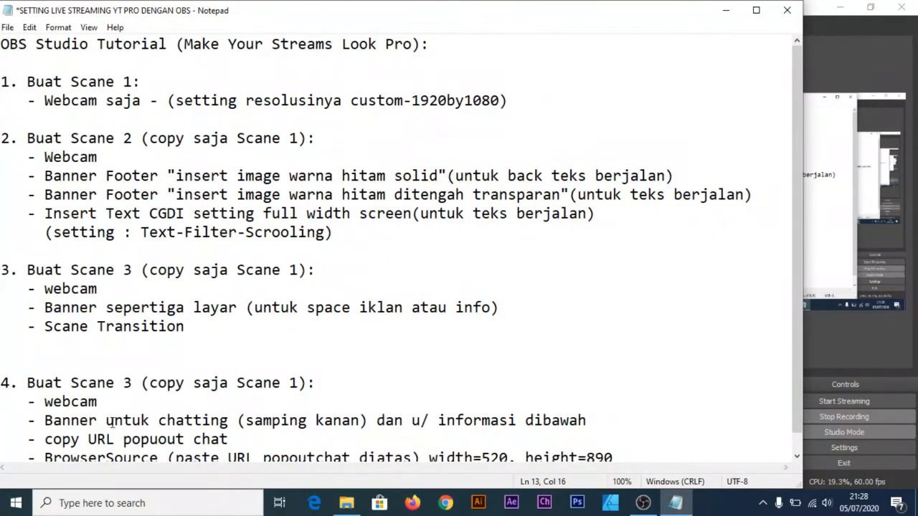
click(133, 383)
key(BackSpace)
text(4)
click(359, 386)
- Read through the scene outline, concentrating on the Scane 4 items for the webcam, chat banner, popout chat URL and BrowserSource
drag(6, 80, 337, 347)
click(267, 369)
drag(1, 383, 617, 445)
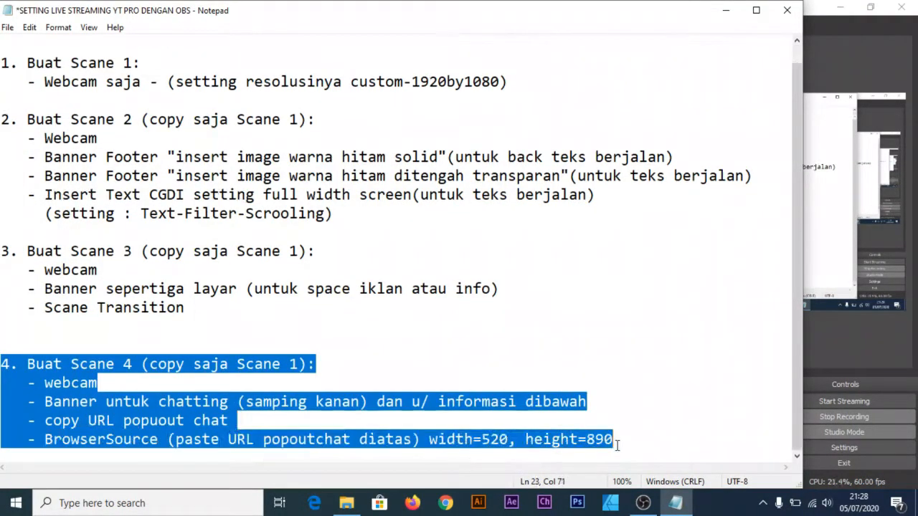
click(599, 348)
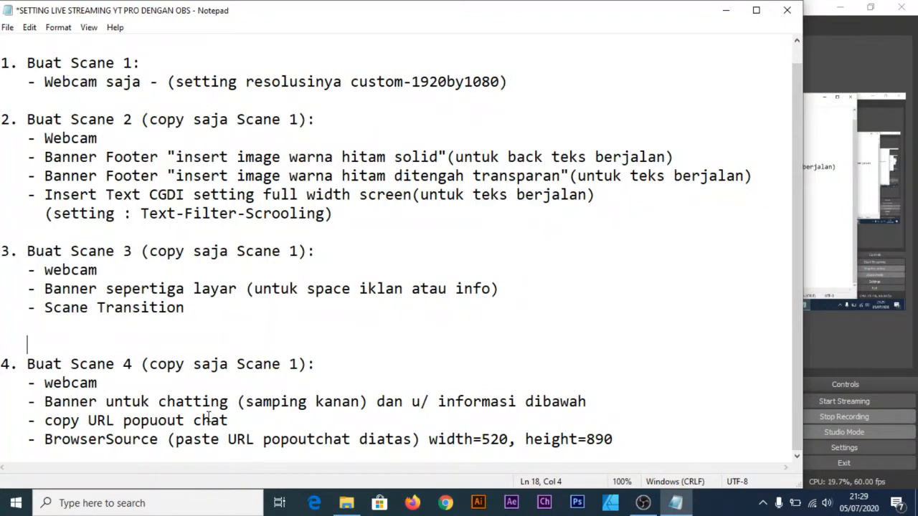
scroll(207, 420, up, 1)
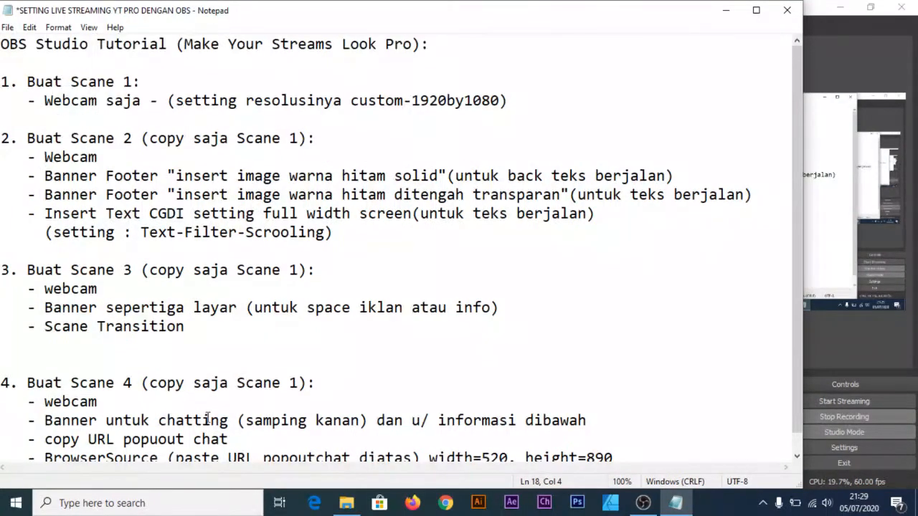
drag(159, 420, 195, 419)
click(274, 394)
drag(3, 383, 656, 442)
click(458, 366)
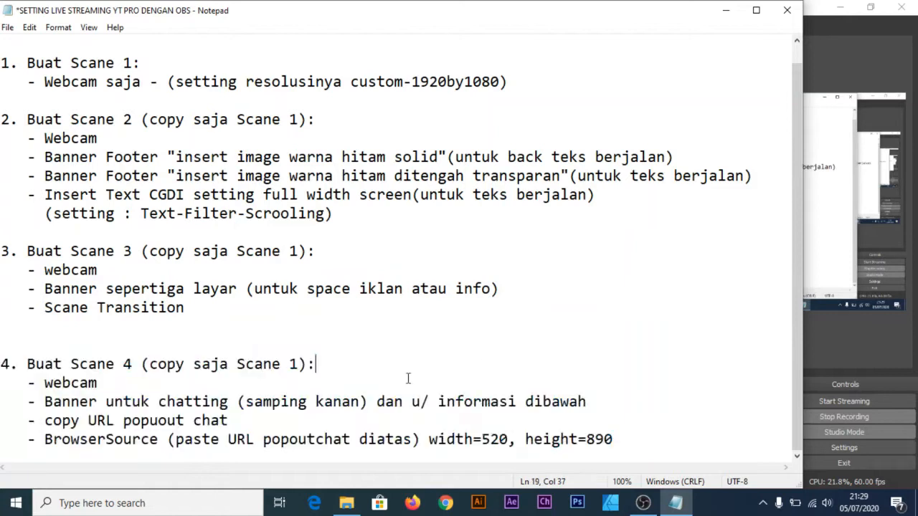
click(246, 404)
scroll(47, 384, up, 1)
drag(4, 384, 262, 465)
click(387, 359)
scroll(385, 366, up, 1)
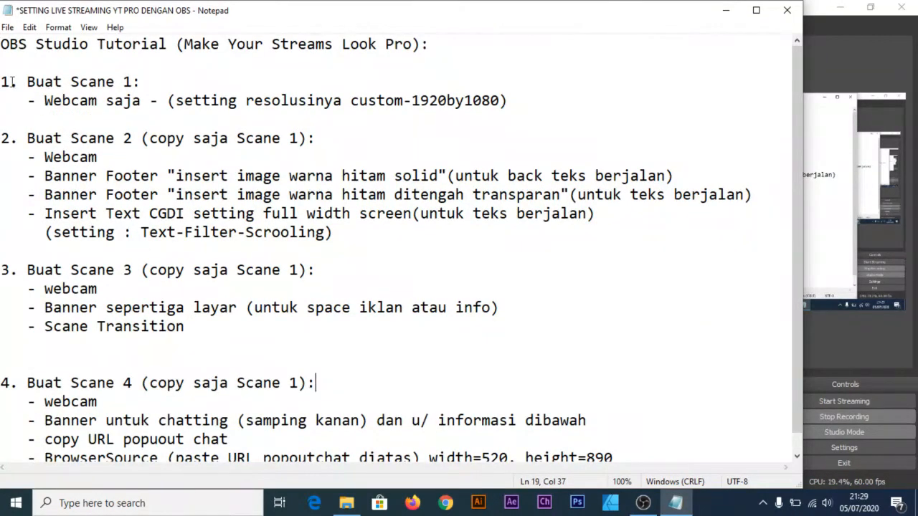
- Examine the Scane 1 instructions for the webcam-only source and its custom resolution setting
drag(4, 74, 152, 85)
click(149, 115)
drag(44, 101, 148, 105)
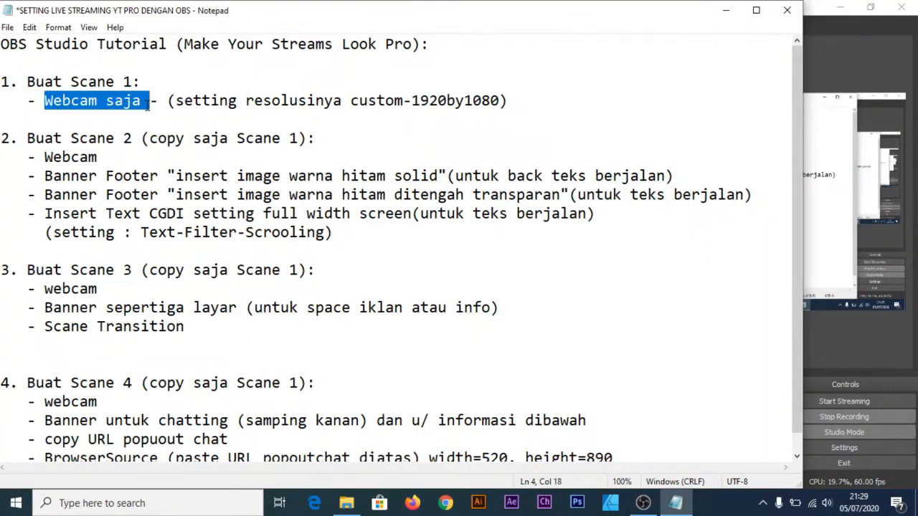
click(374, 135)
drag(413, 98, 498, 105)
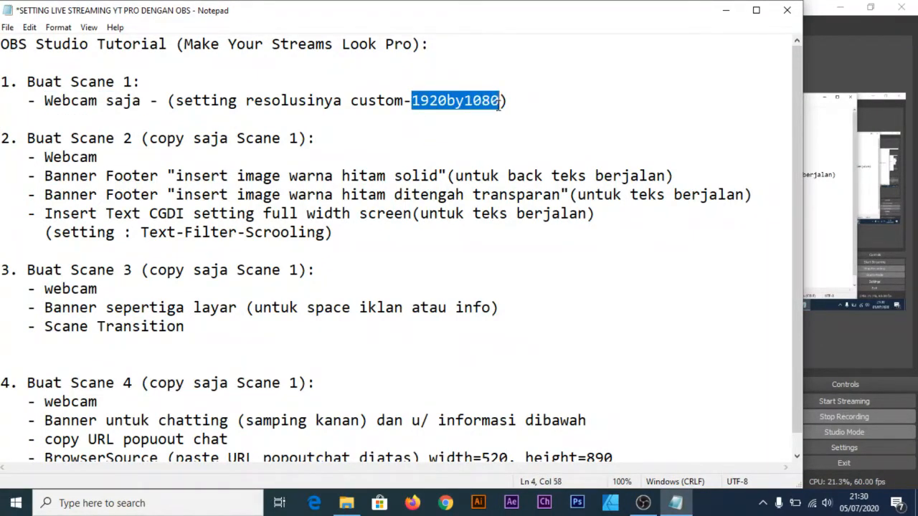
click(488, 121)
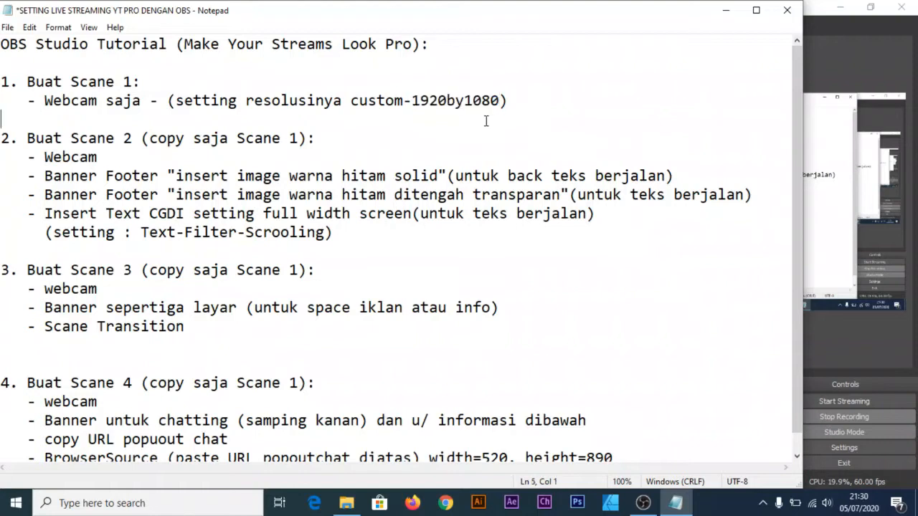
drag(414, 99, 499, 101)
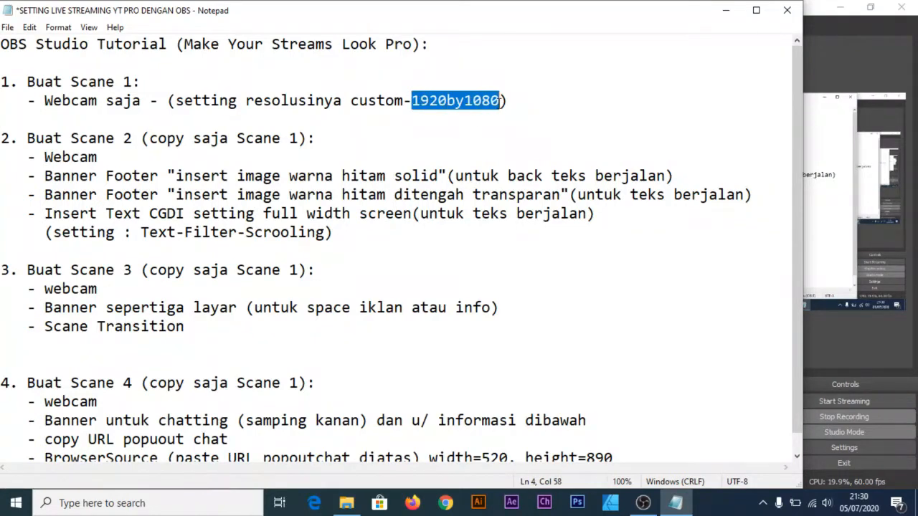
click(511, 102)
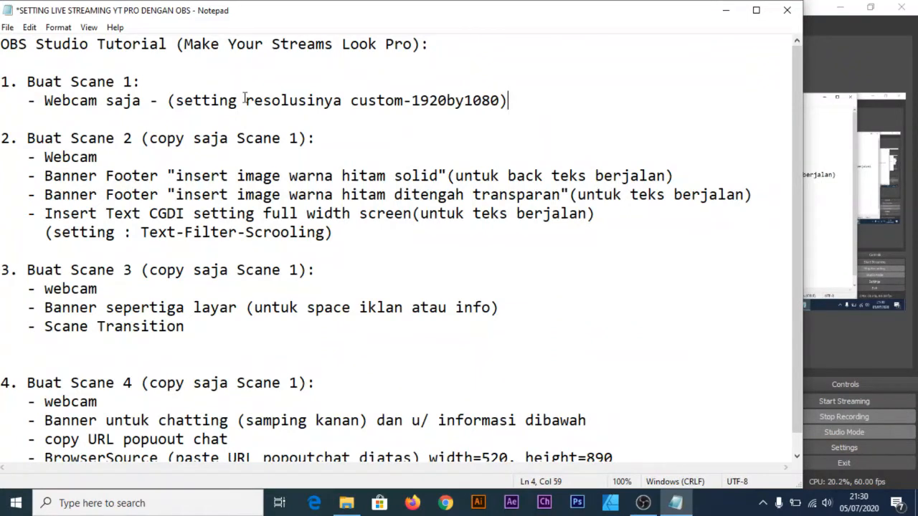
- Switch to OBS Studio to look over the Normal scene and its sources, and recheck the Scane 1 webcam note in Notepad
click(642, 503)
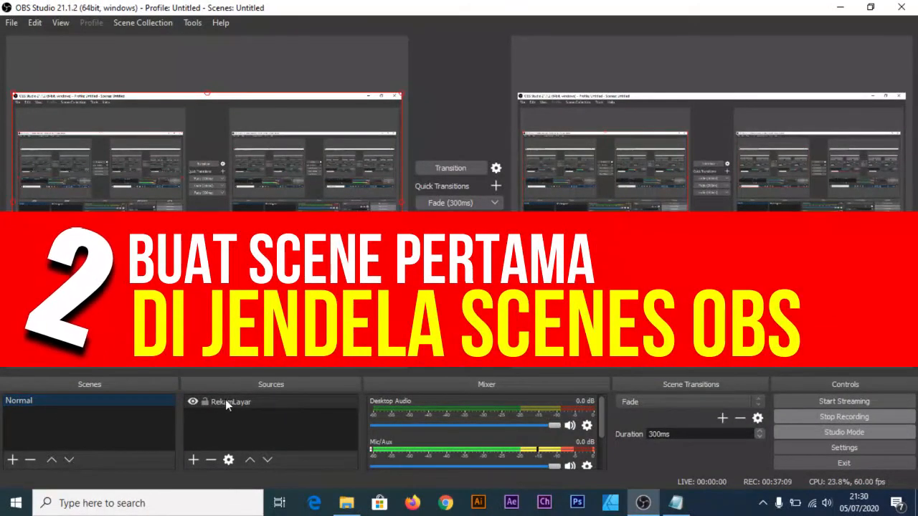
click(193, 460)
click(346, 417)
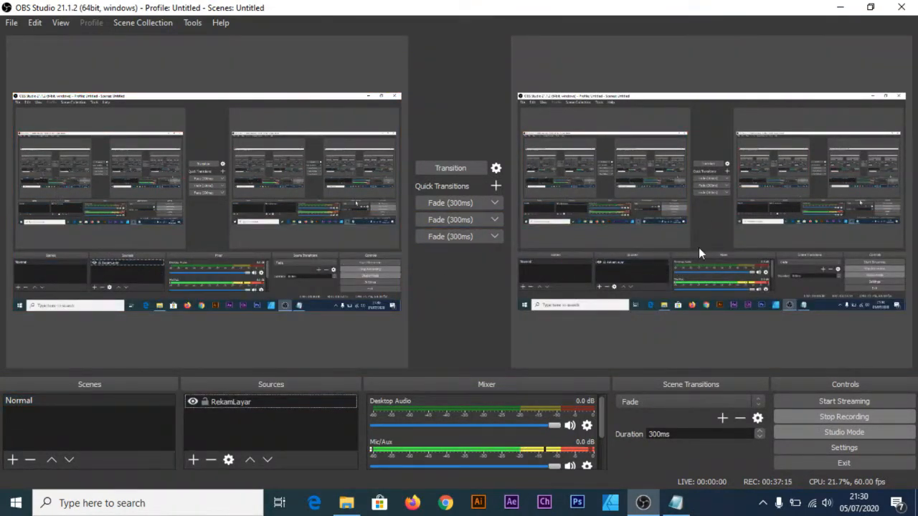
click(223, 404)
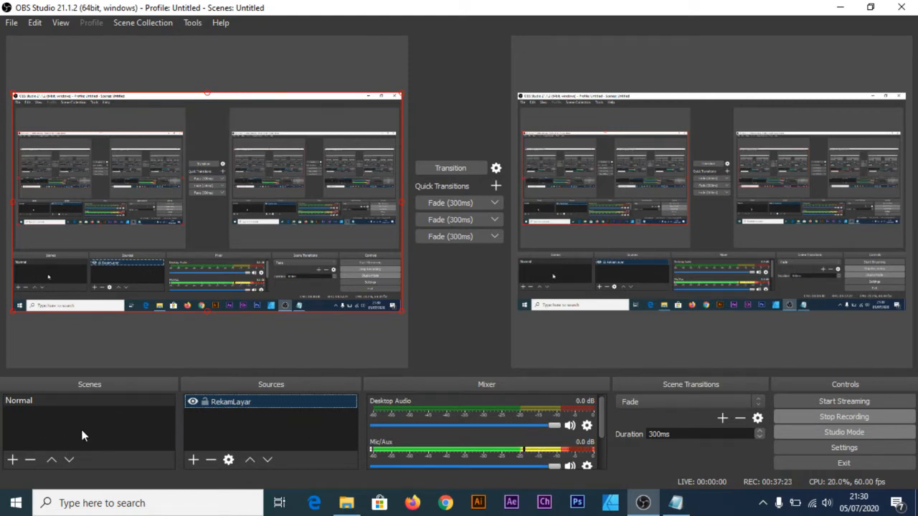
click(227, 433)
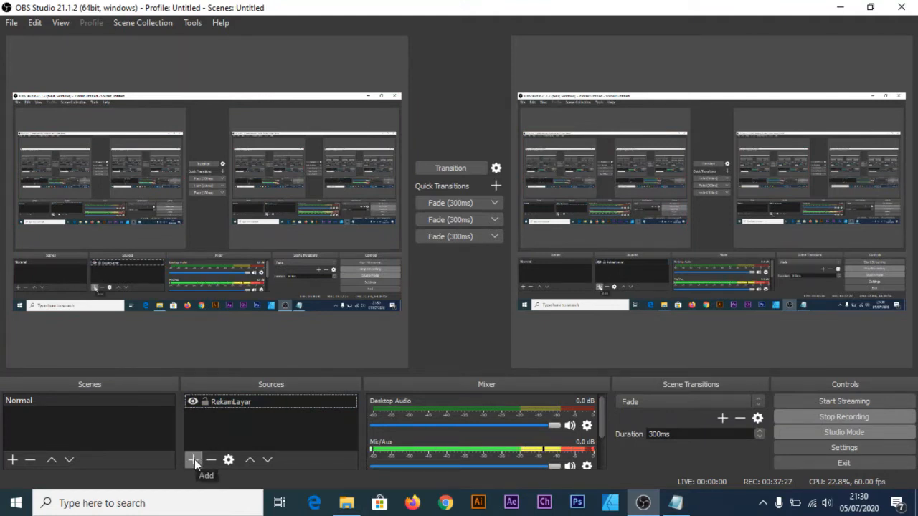
click(50, 401)
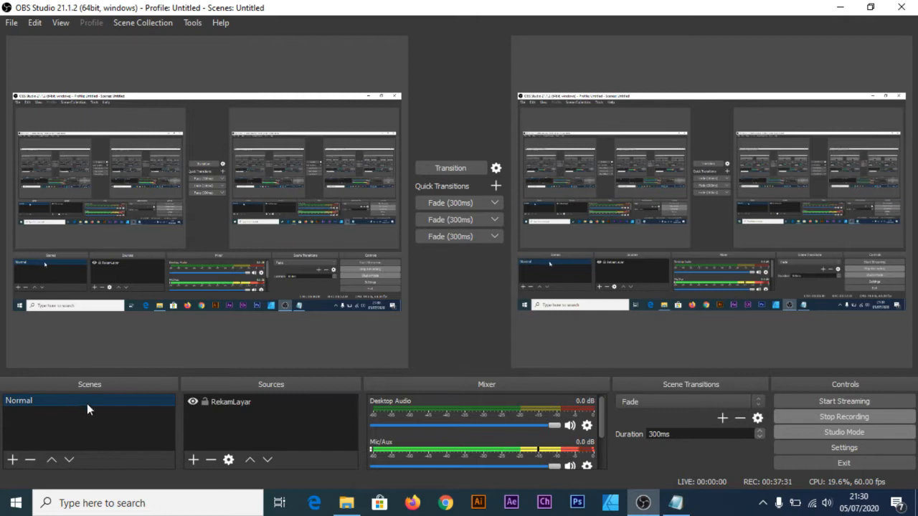
click(215, 437)
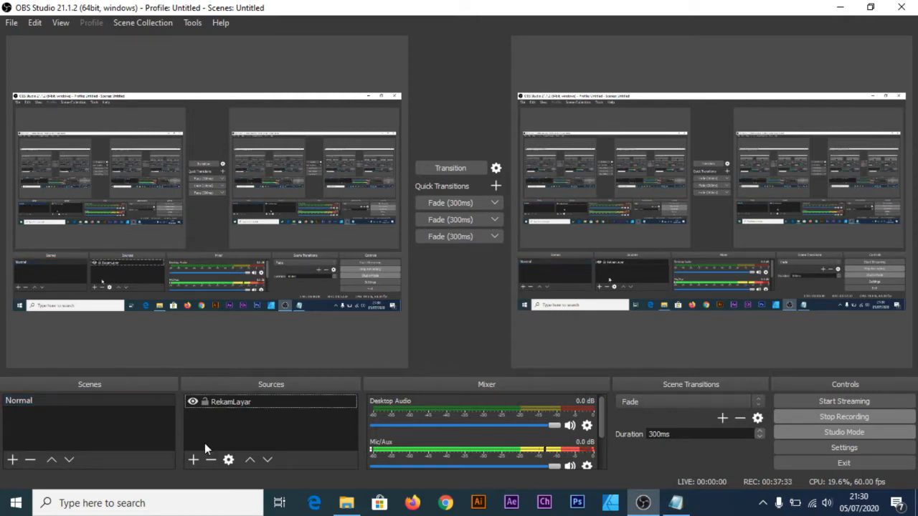
click(676, 503)
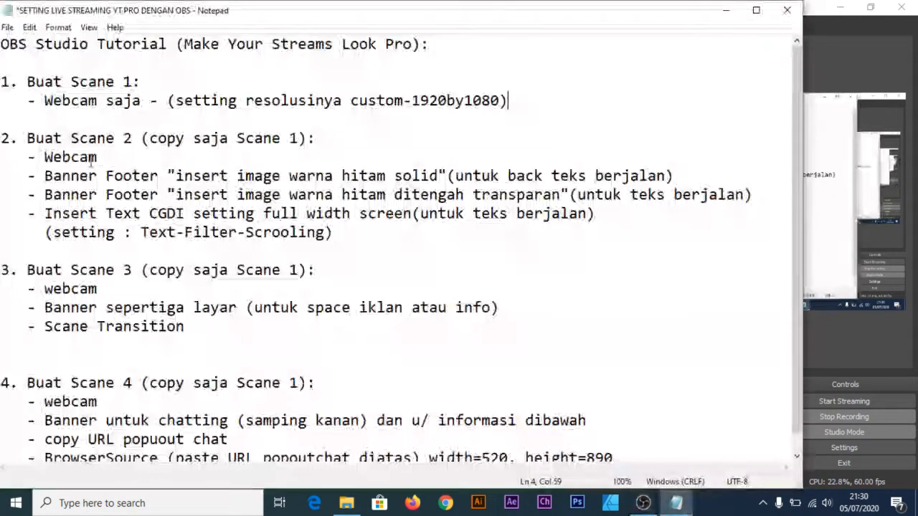
drag(32, 100, 177, 111)
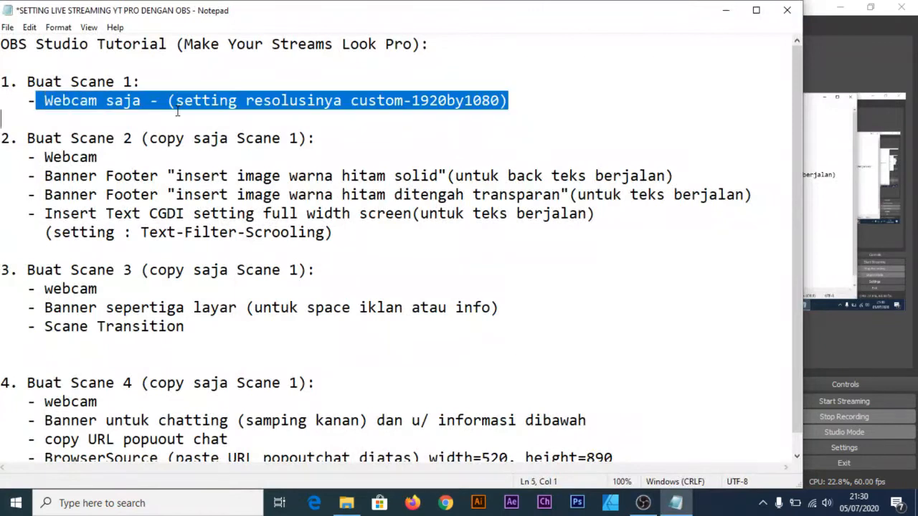
- In OBS Studio, add a new Video Capture Device source named "Kamera" to the Normal scene
click(650, 511)
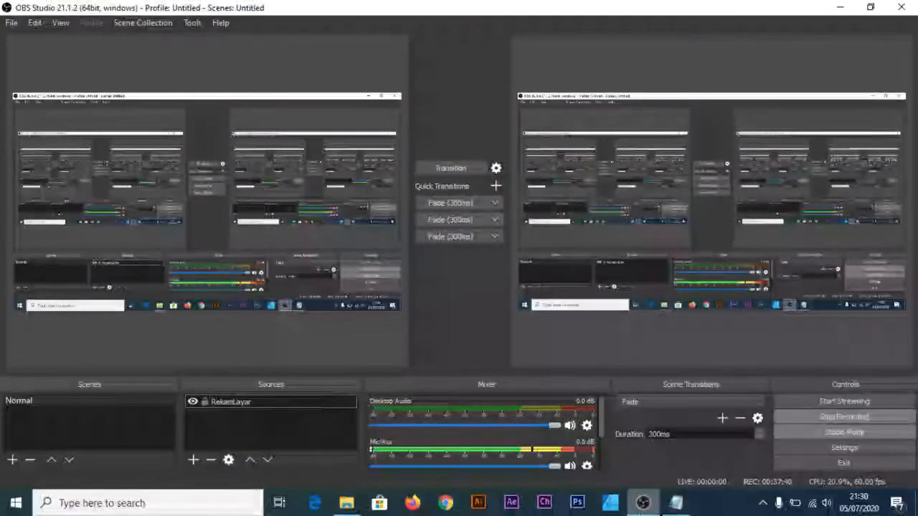
click(195, 459)
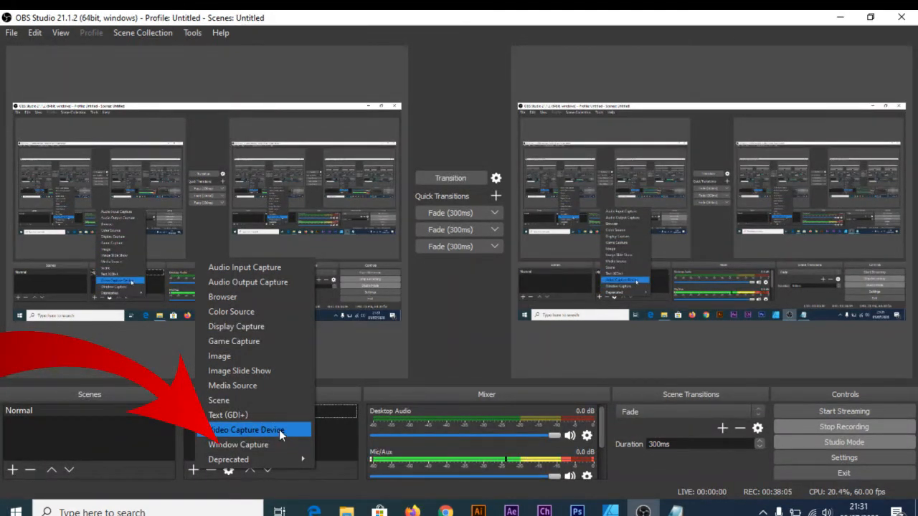
click(279, 430)
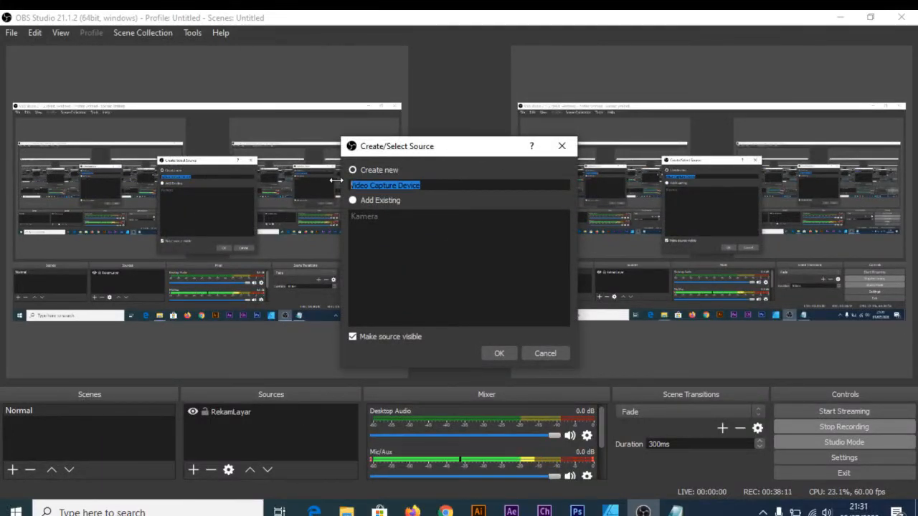
text(Kamera)
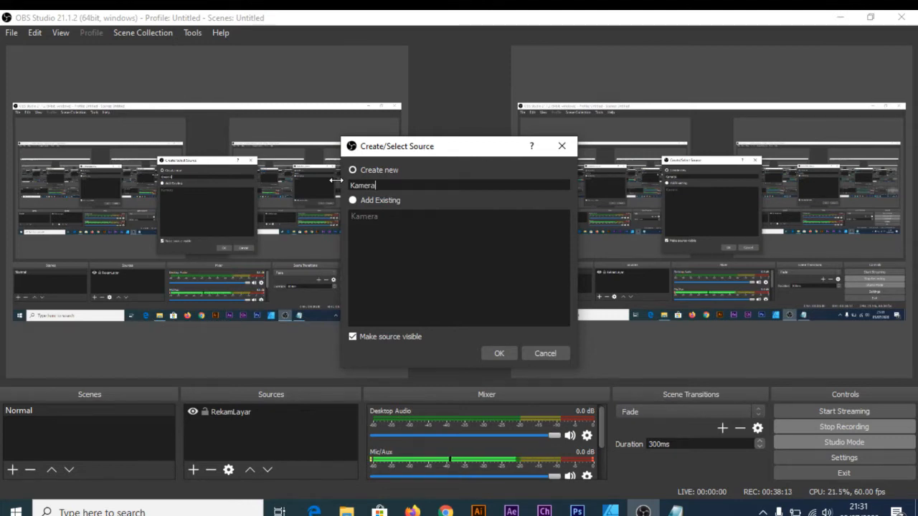
click(512, 359)
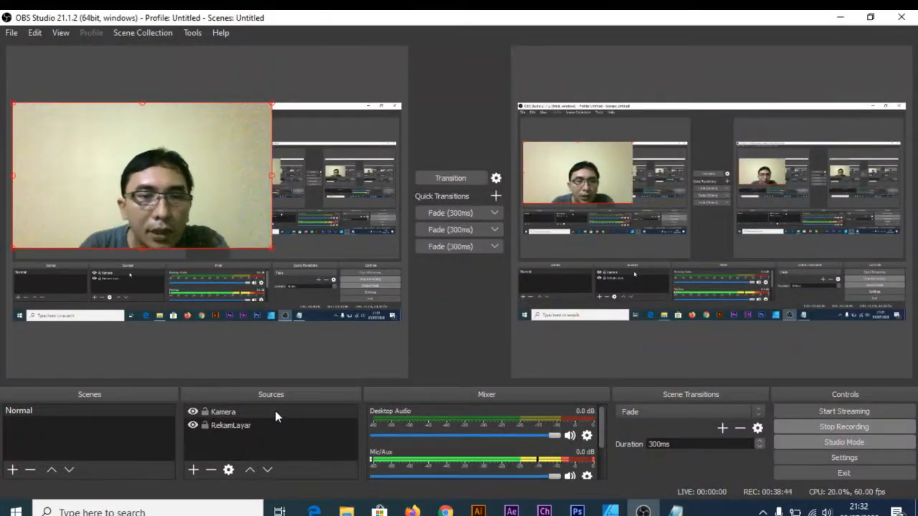
- In the Kamera source's properties, select HP Truevision HD as the device and Custom as the Resolution/FPS Type
right_click(276, 414)
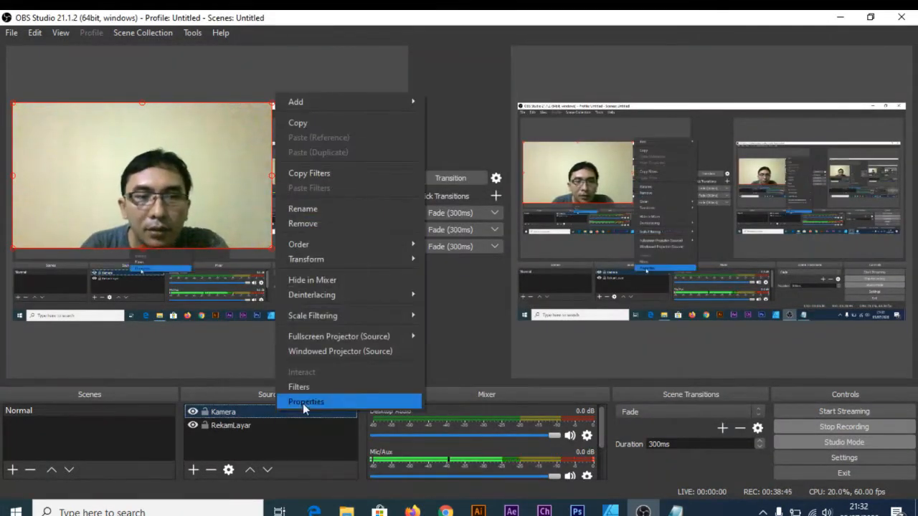
double_click(249, 414)
click(366, 300)
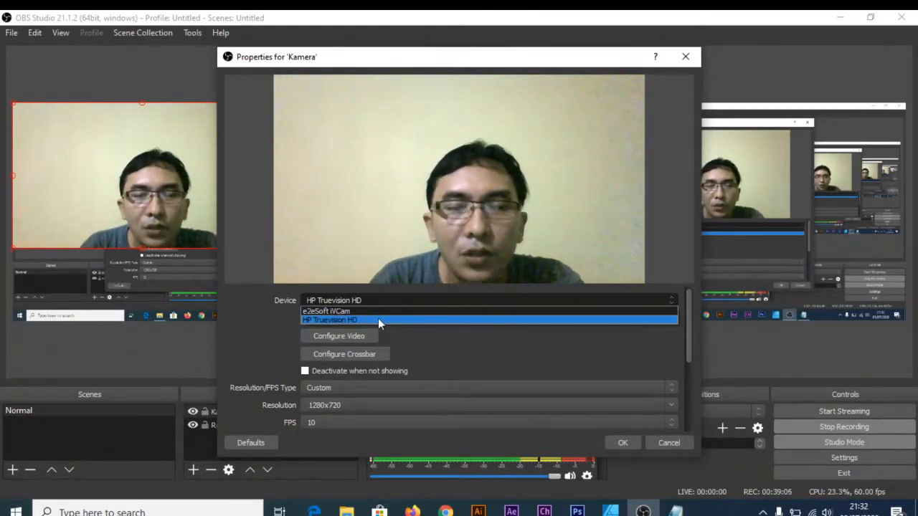
click(379, 320)
click(403, 300)
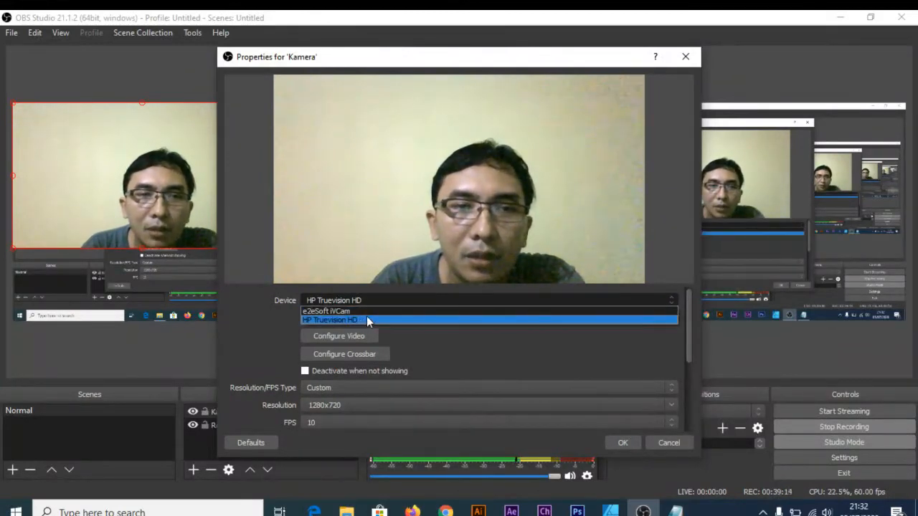
click(366, 317)
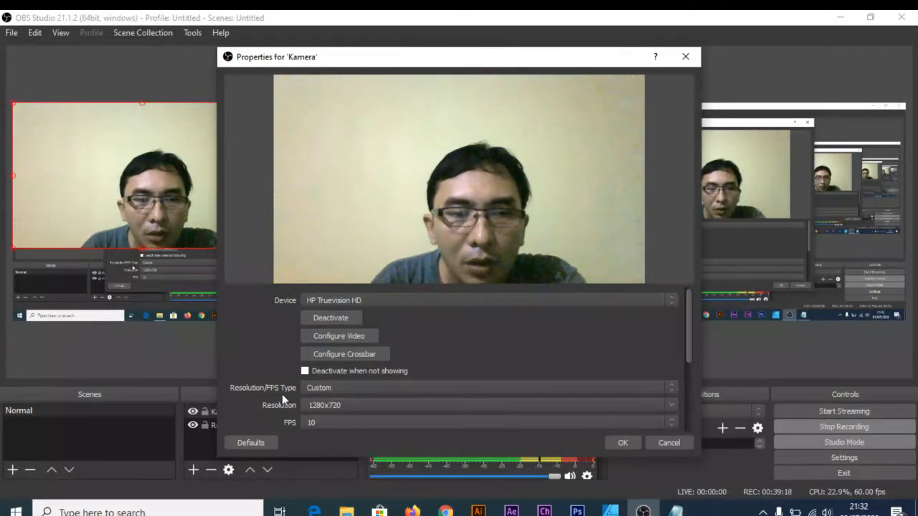
click(350, 386)
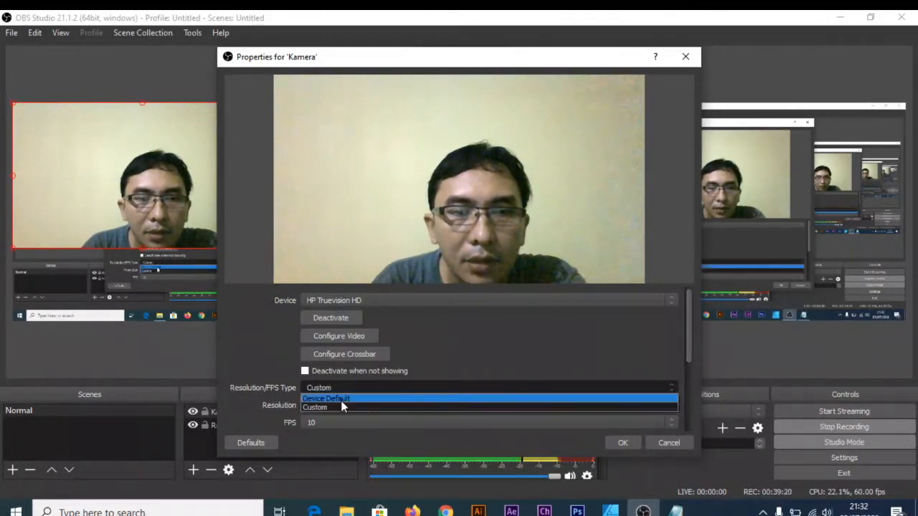
click(339, 406)
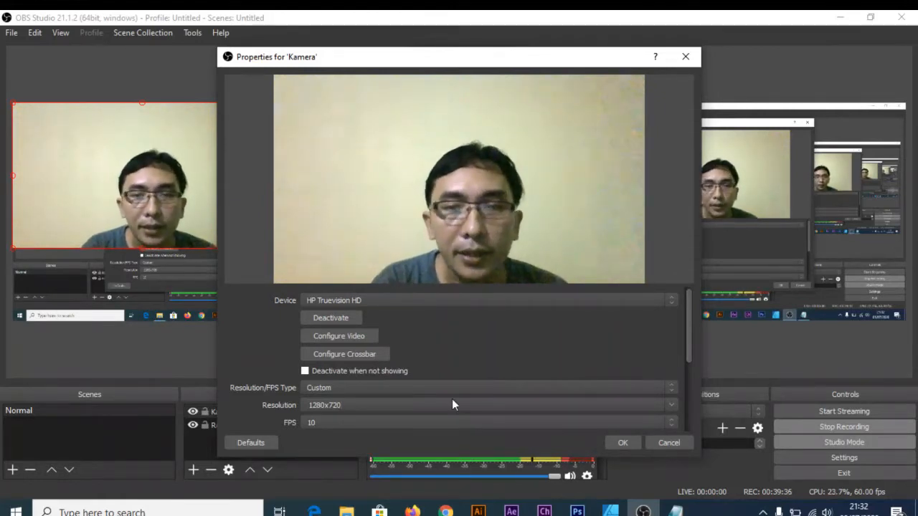
- Set the Kamera source's resolution to 1280x720 and its FPS to 10, and accept the properties
click(674, 405)
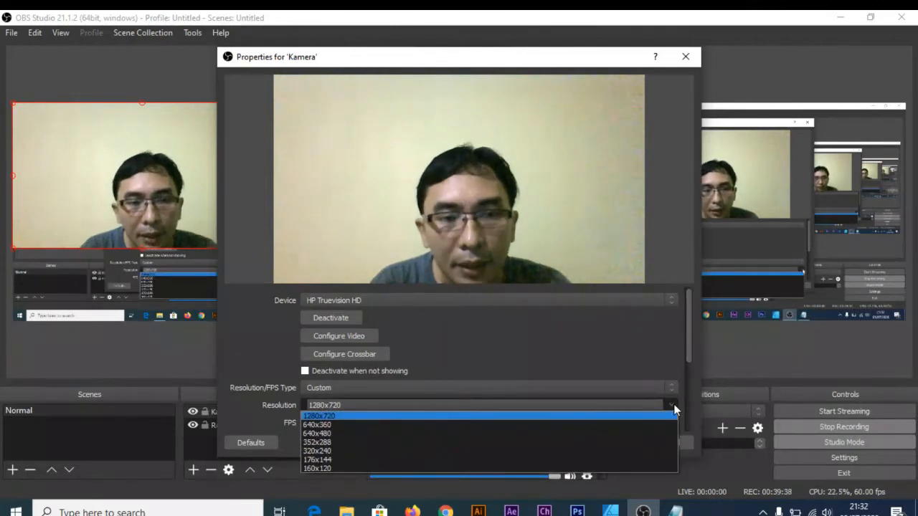
click(507, 414)
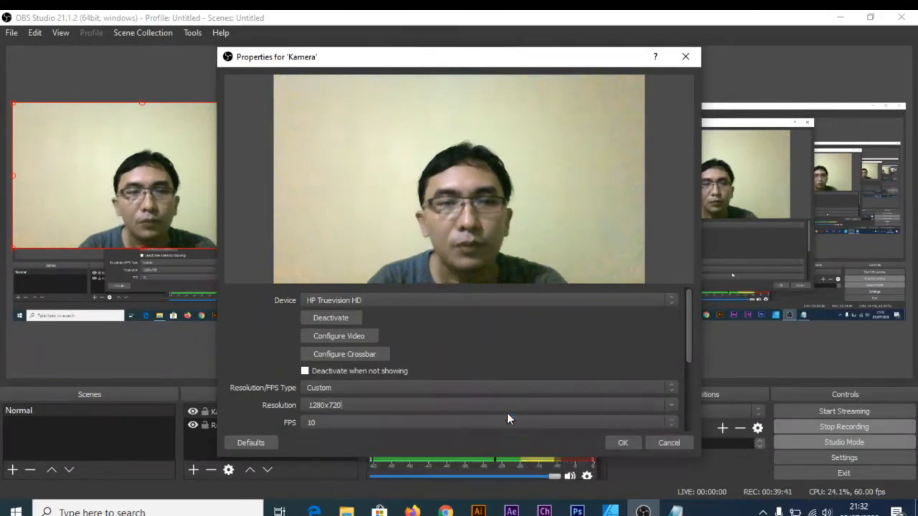
click(334, 421)
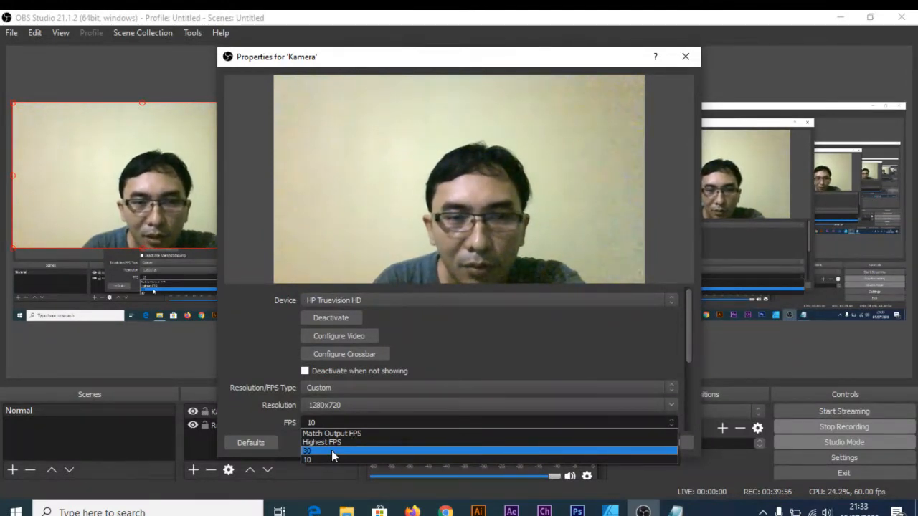
click(331, 450)
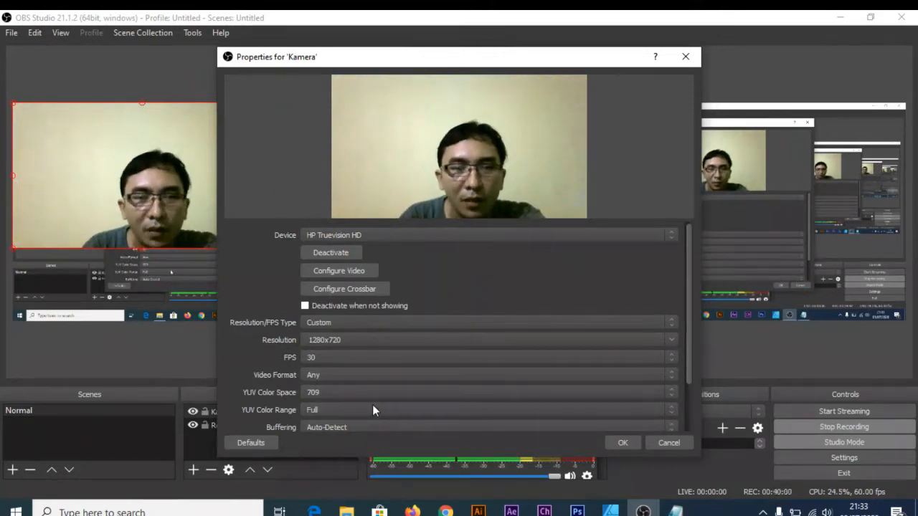
click(383, 356)
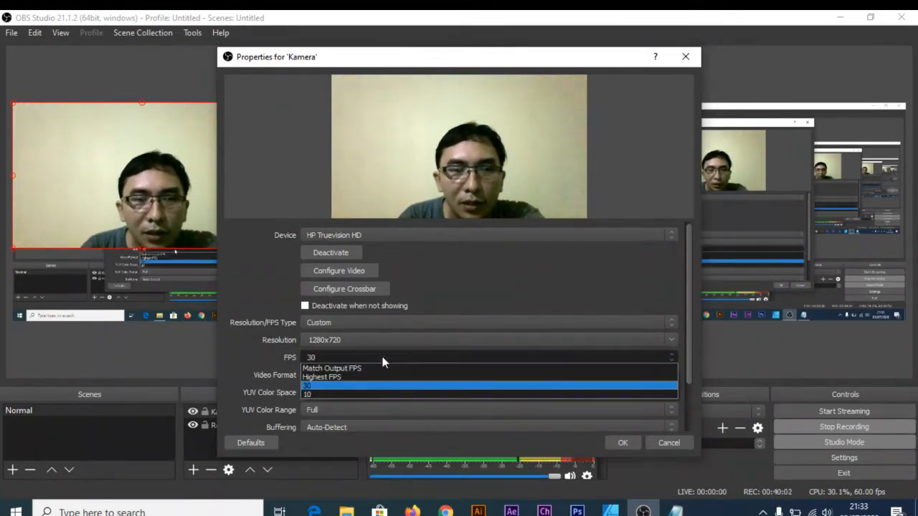
click(354, 393)
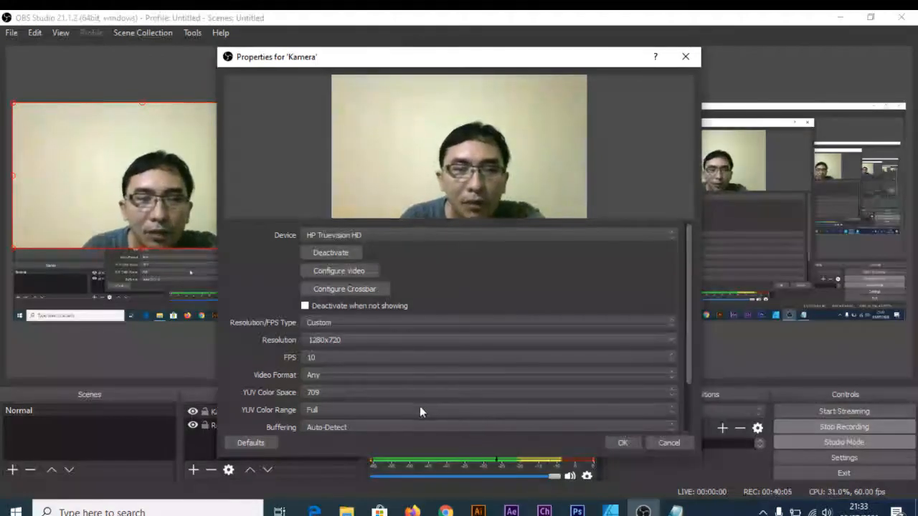
mouse_move(691, 370)
mouse_down()
mouse_move(693, 403)
mouse_move(694, 382)
mouse_up()
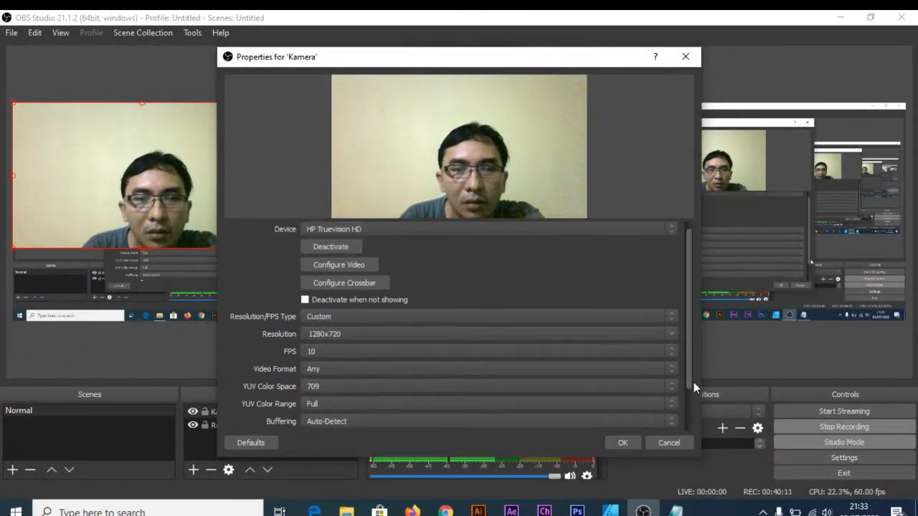
click(622, 441)
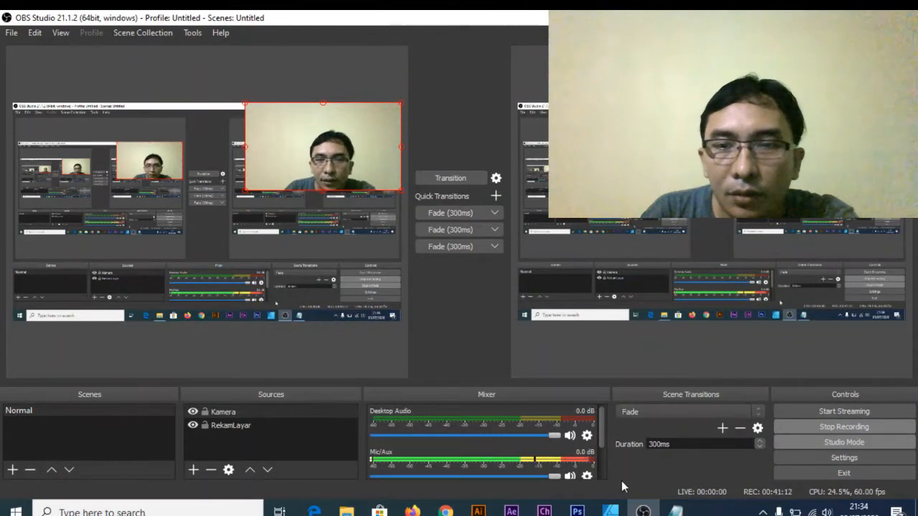
- Switch to Notepad to review the Scane 1 webcam item and the Scane 2 instructions about copying Scane 1, and return to OBS Studio
click(675, 511)
click(148, 147)
drag(44, 110, 149, 109)
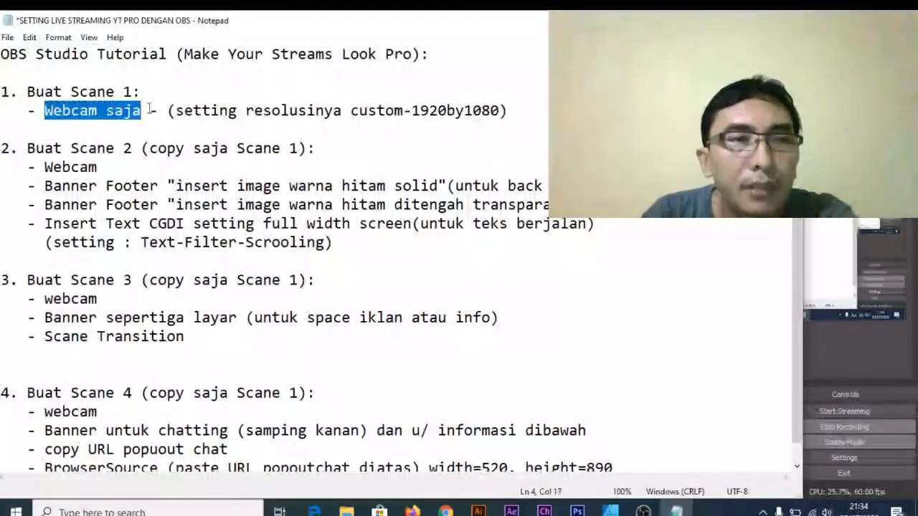
click(57, 129)
drag(27, 147, 151, 147)
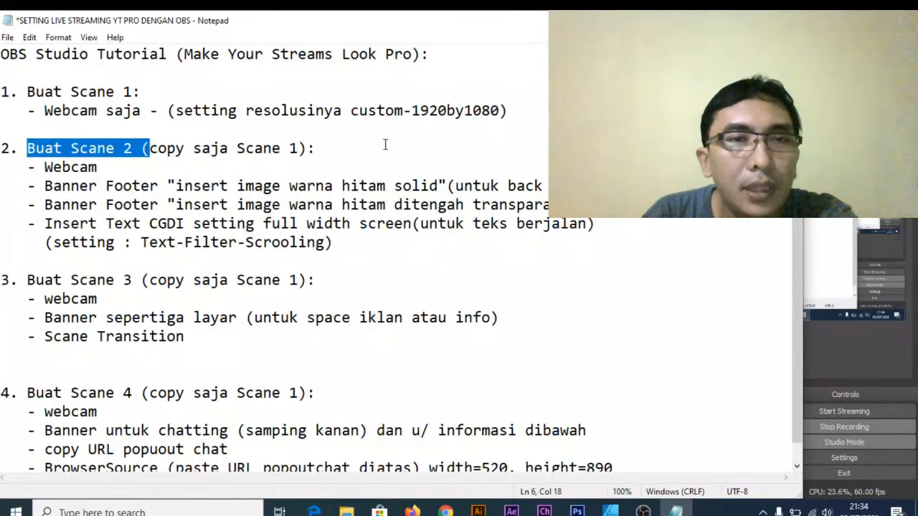
drag(300, 149, 44, 166)
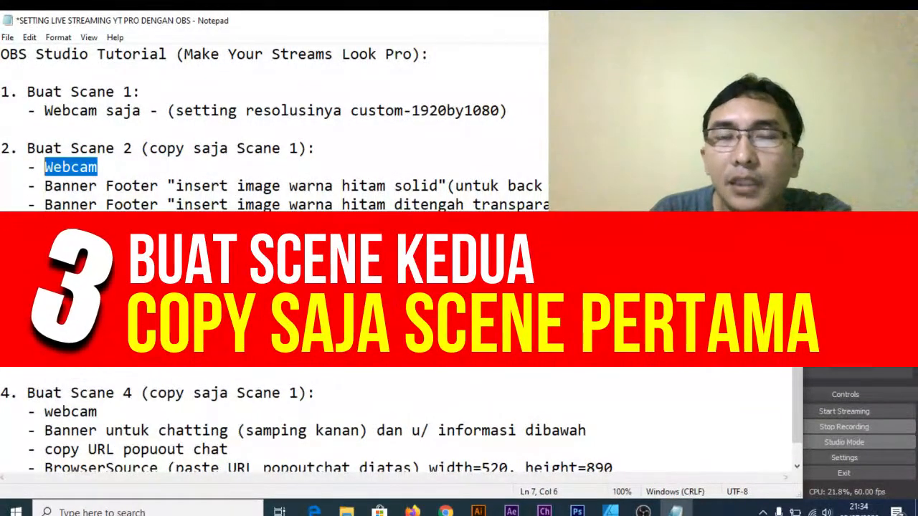
click(723, 20)
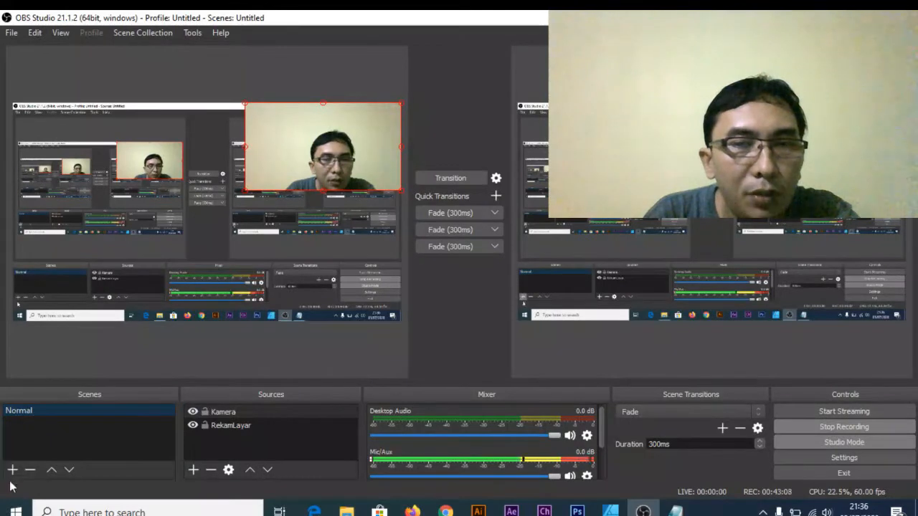
- Duplicate the Normal scene and name the copy TeksBerjalan
right_click(40, 415)
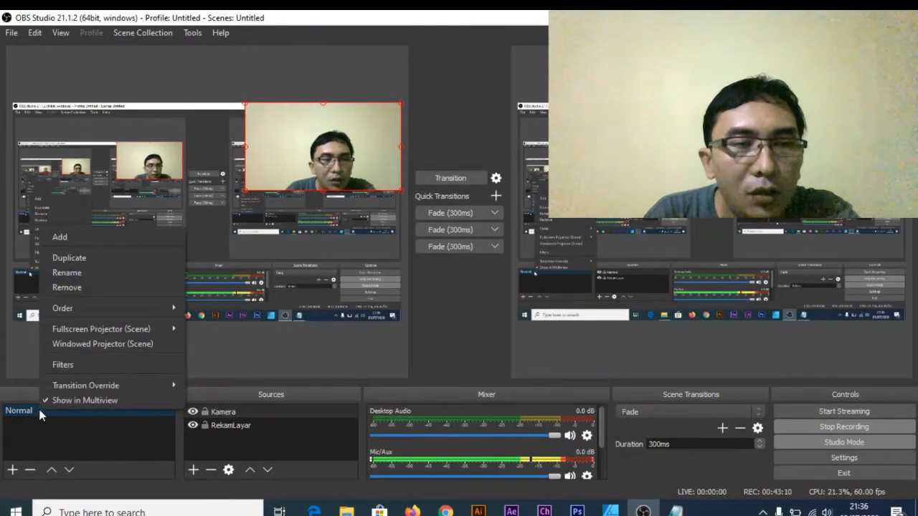
click(99, 258)
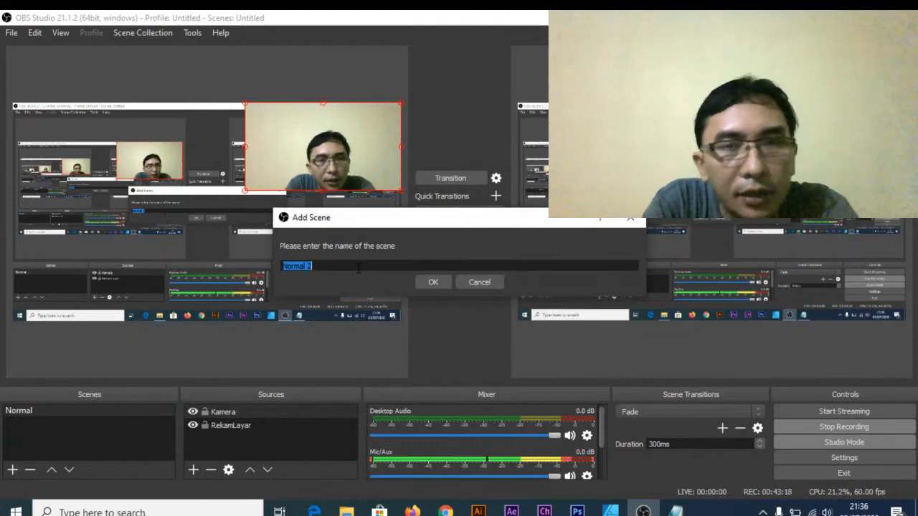
click(676, 511)
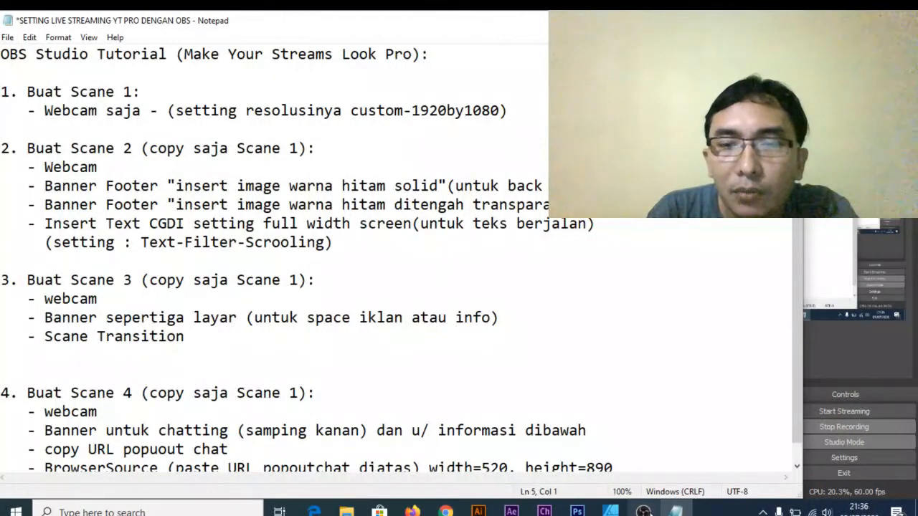
click(644, 511)
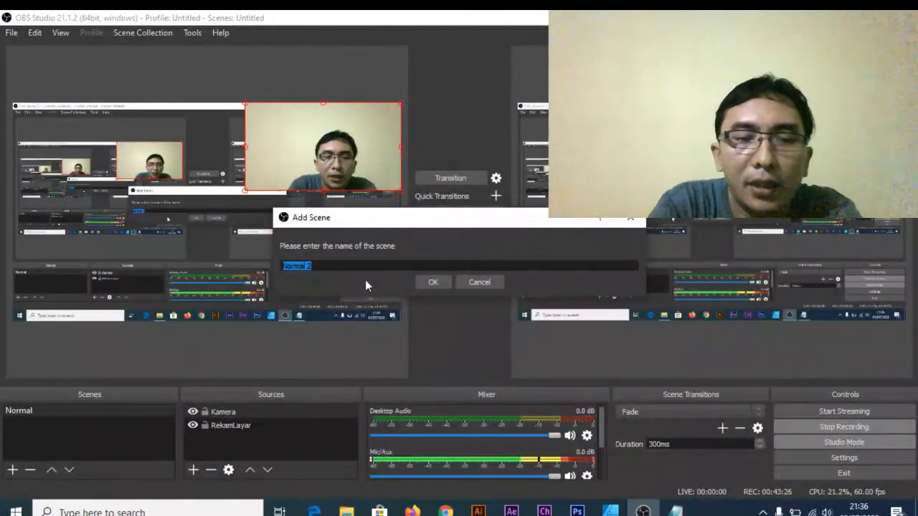
text(TeksBerjalan)
key(Return)
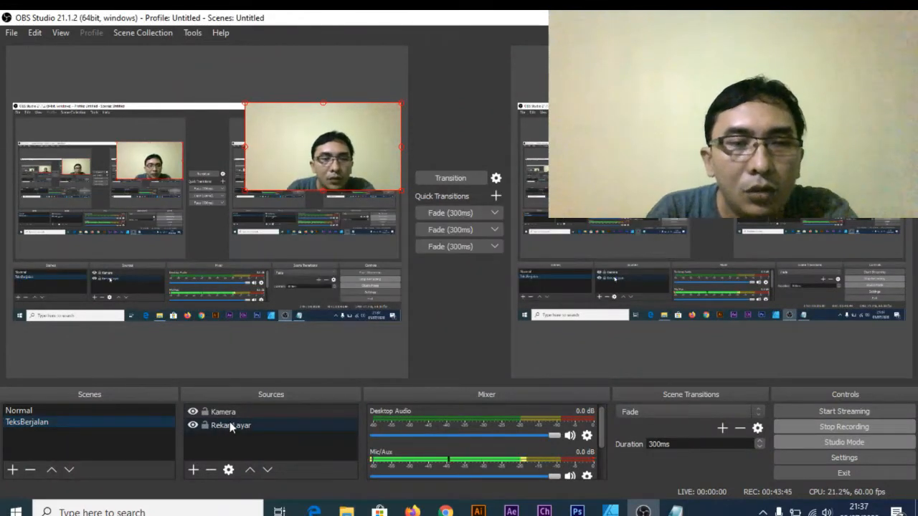
- Check the Kamera source, and read the Banner Footer items under Scane 2 in the Notepad outline
click(238, 412)
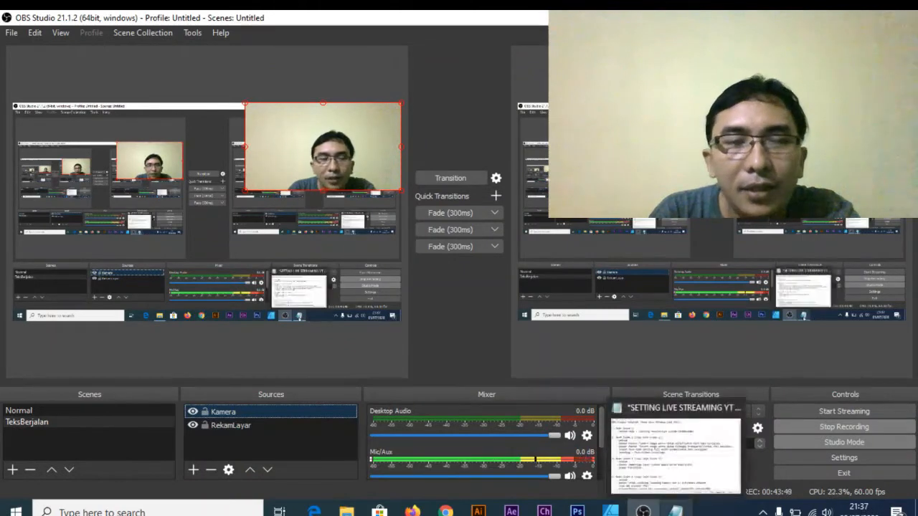
click(677, 510)
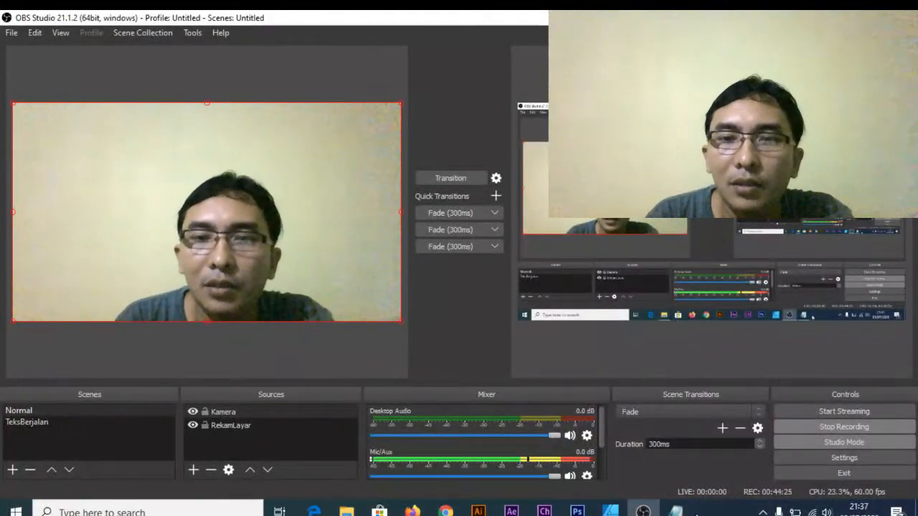
click(676, 513)
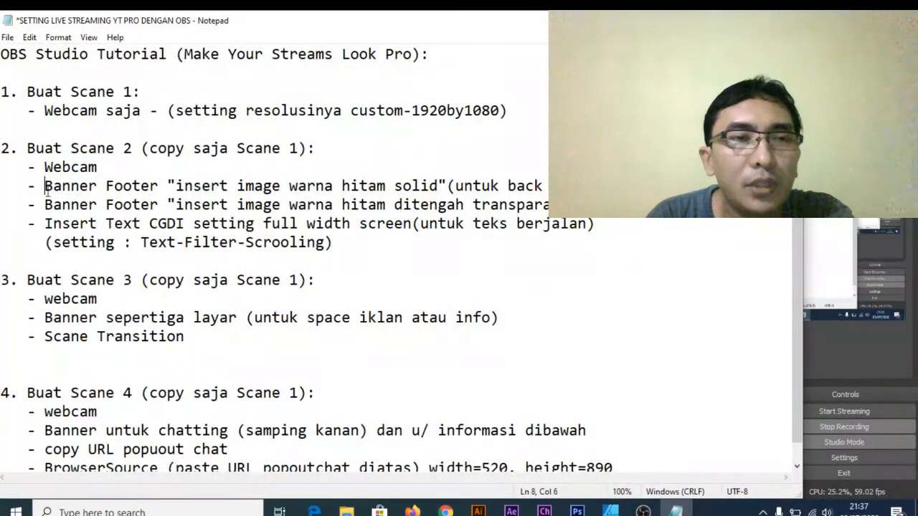
drag(46, 188, 237, 206)
click(446, 245)
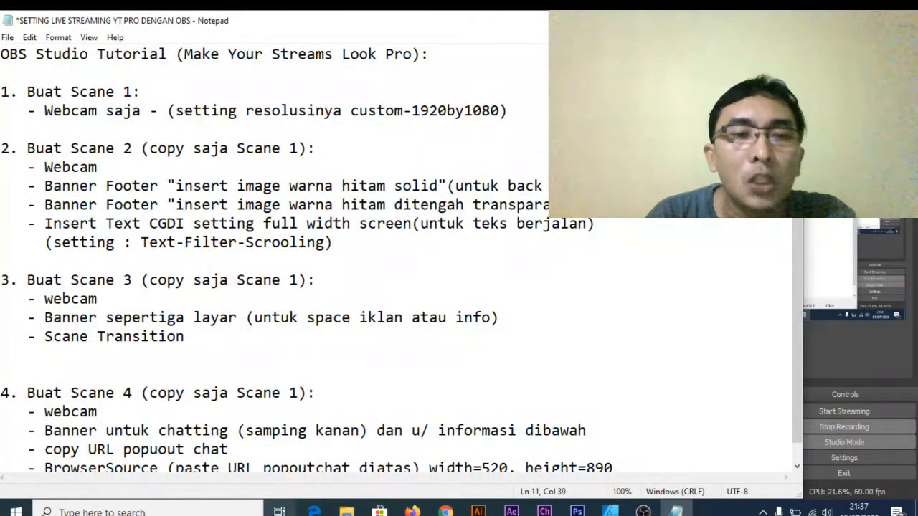
- In File Explorer's REKAM LAYAR folder, enlarge the thumbnails and compare the YT-Back Footer (bottom) and YT-Back Footer (top) images
click(645, 511)
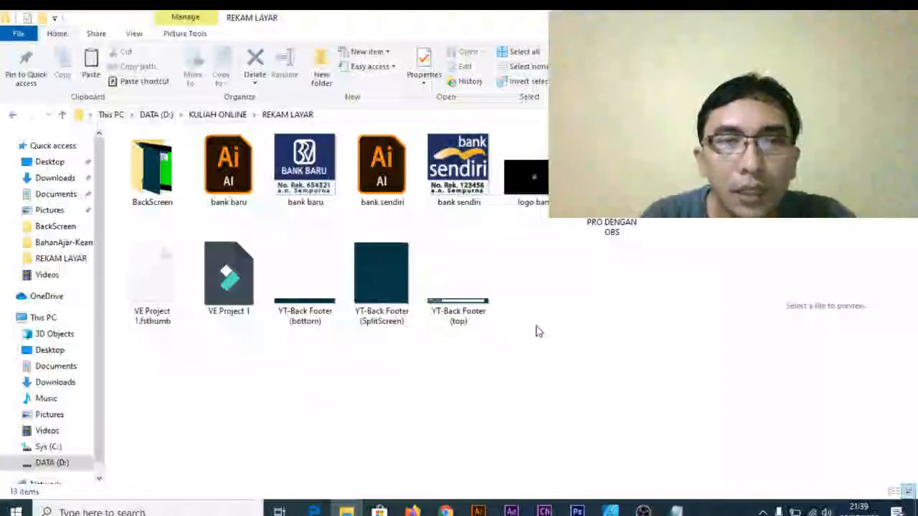
click(259, 310)
click(314, 311)
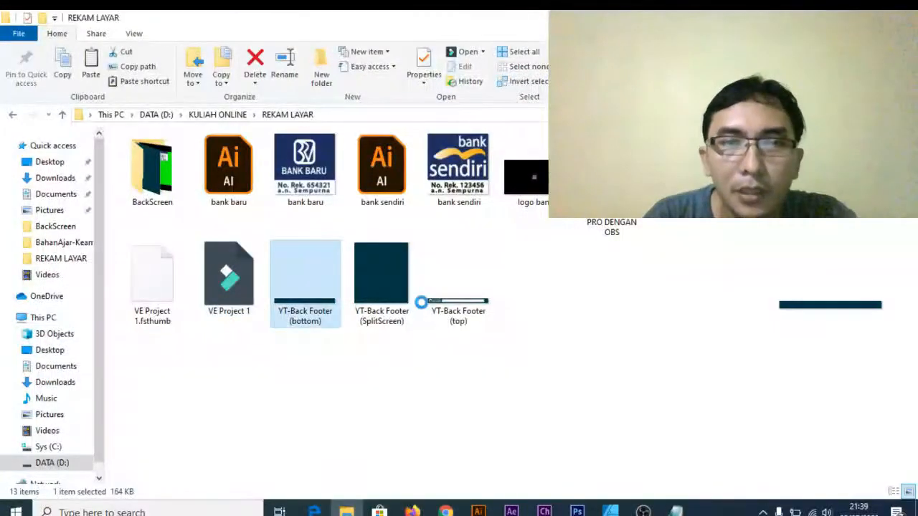
click(421, 303)
click(465, 311)
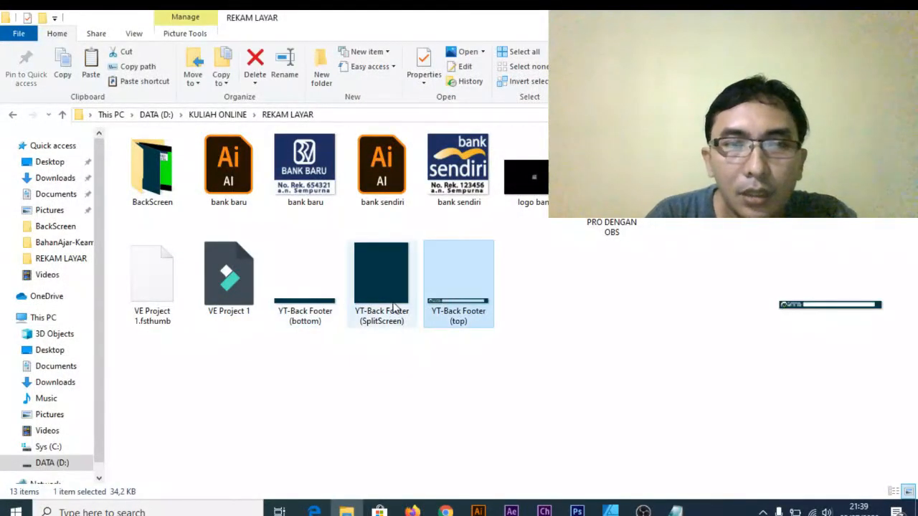
click(324, 307)
ctrl+scroll(323, 309, up, 3)
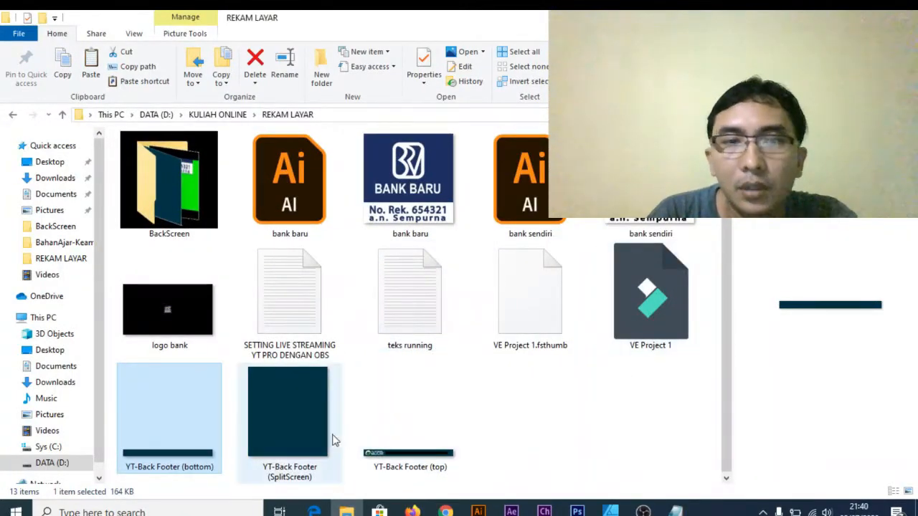
click(404, 446)
click(170, 436)
click(432, 453)
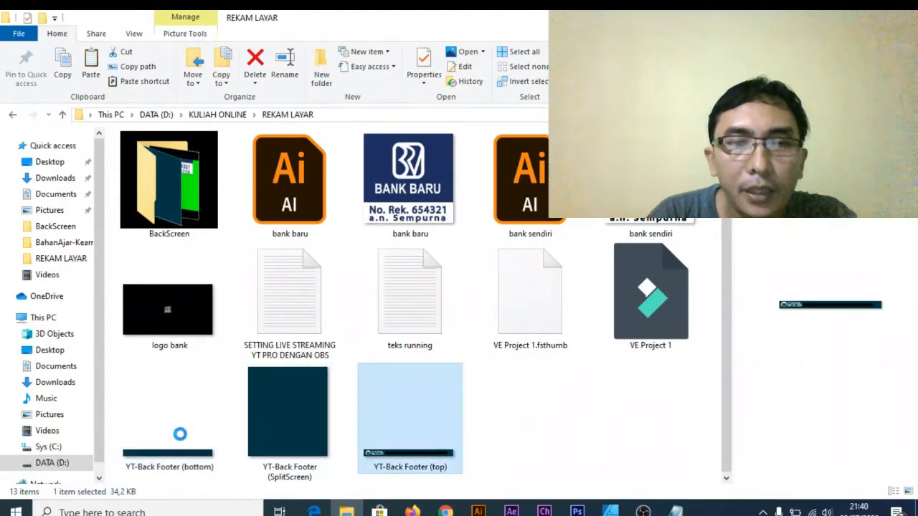
click(180, 435)
click(390, 440)
click(185, 424)
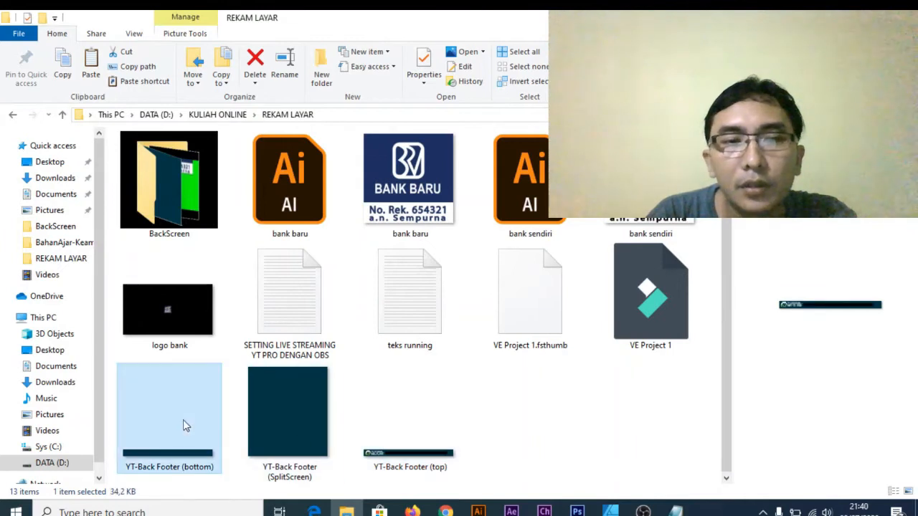
click(455, 451)
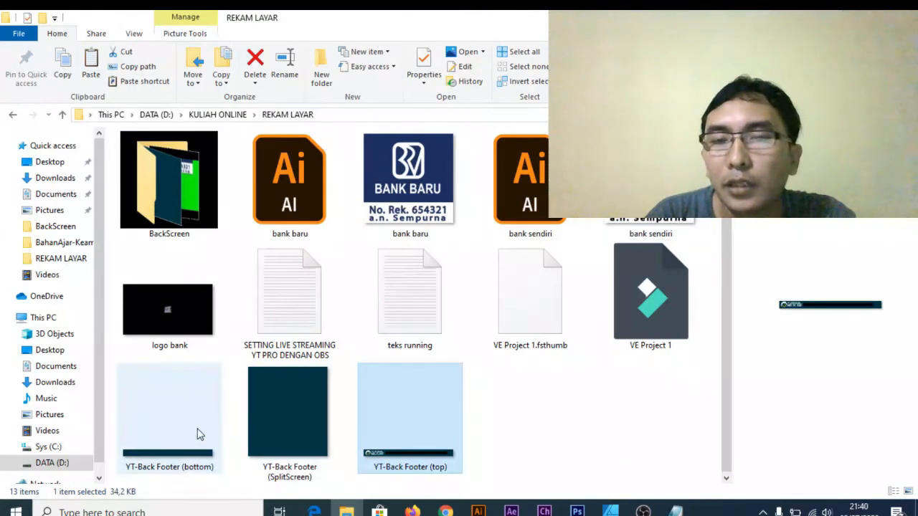
click(165, 435)
click(385, 438)
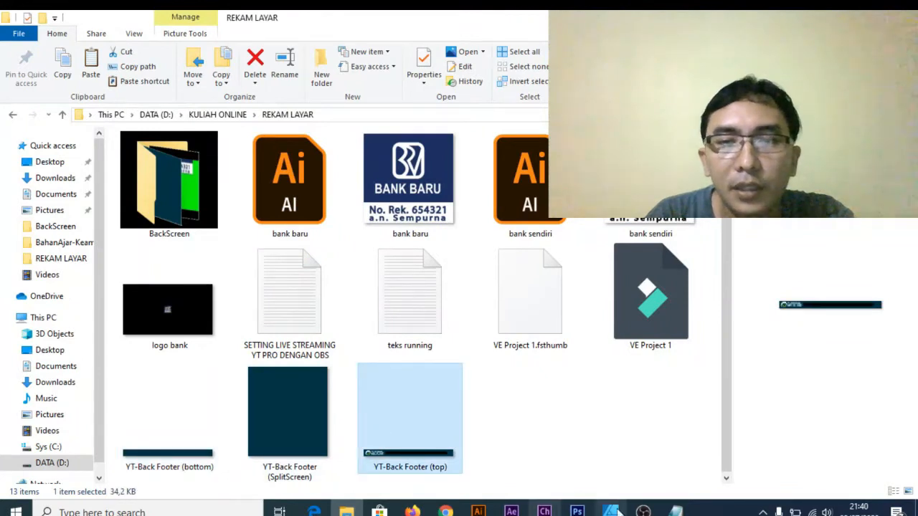
- Switch to OBS Studio and create a new image source named banner_belakang
click(644, 512)
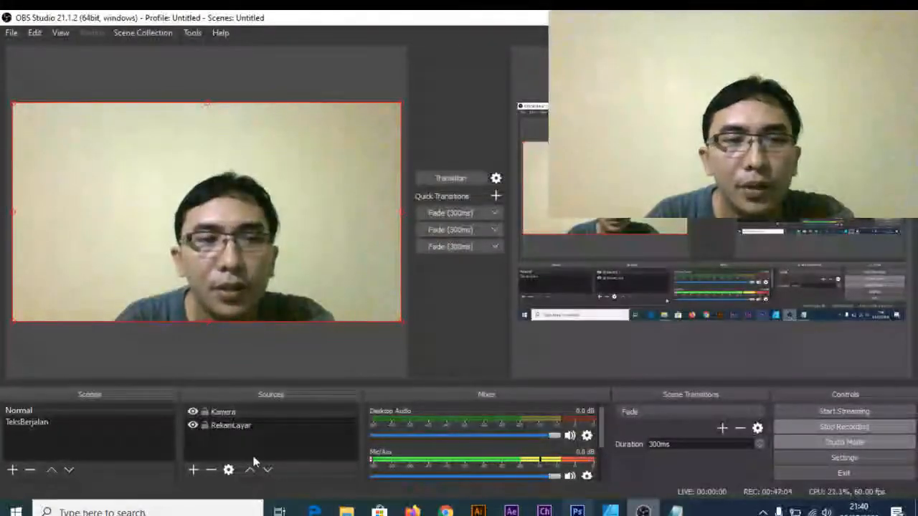
click(194, 471)
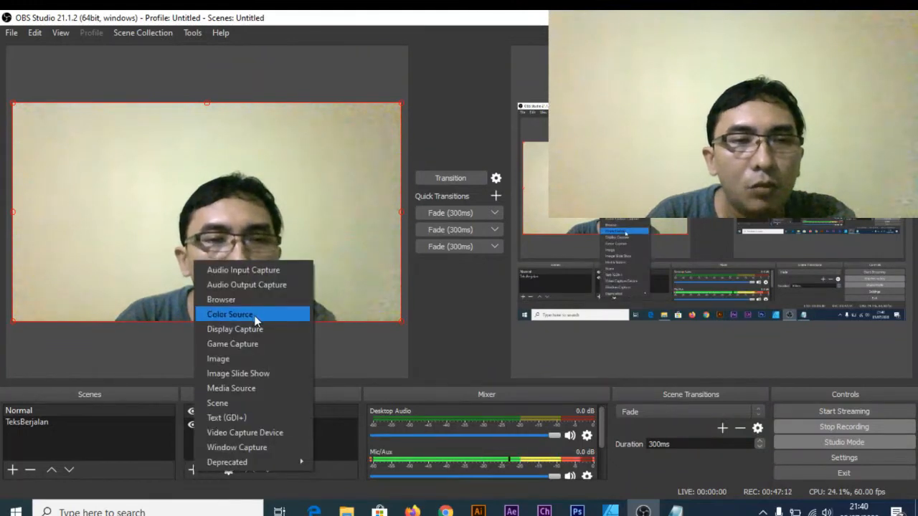
click(263, 356)
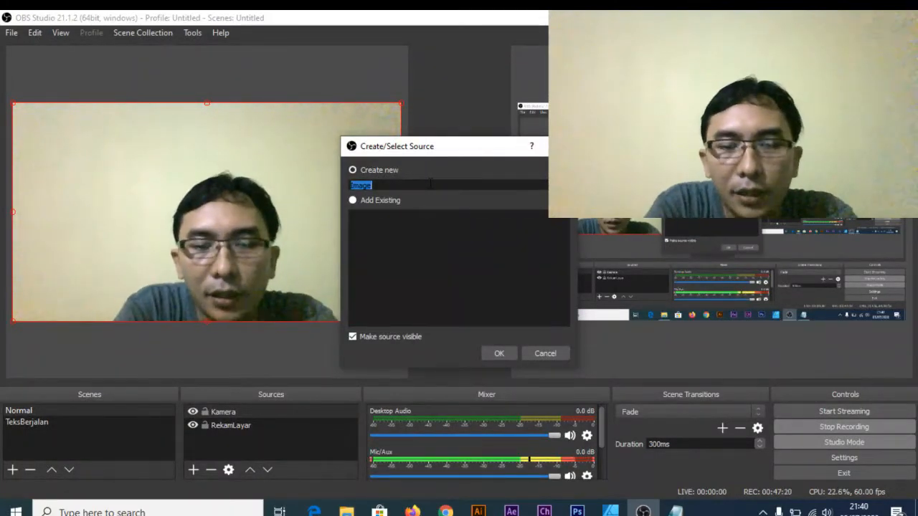
text(bann)
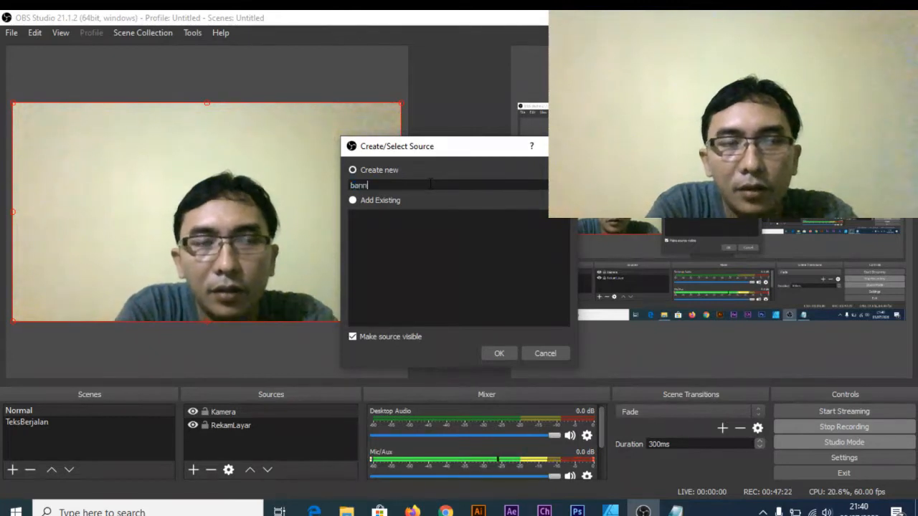
text(er)
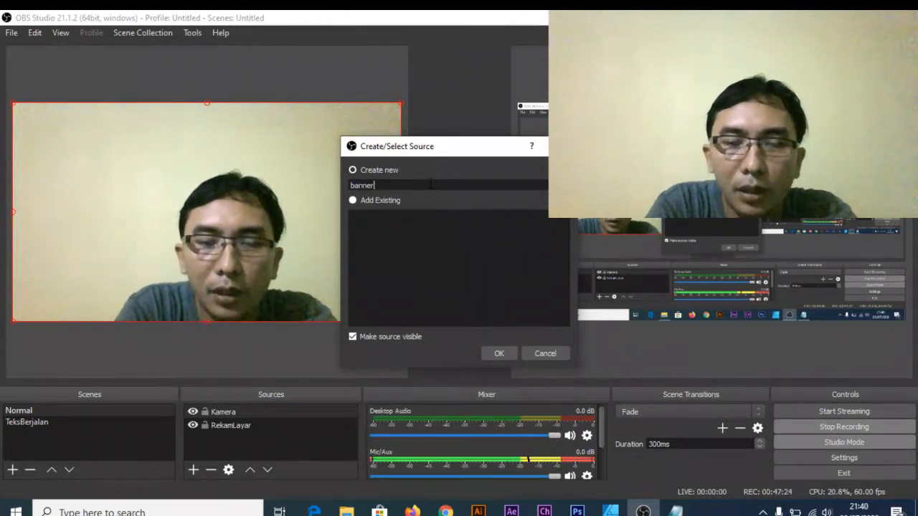
text(_)
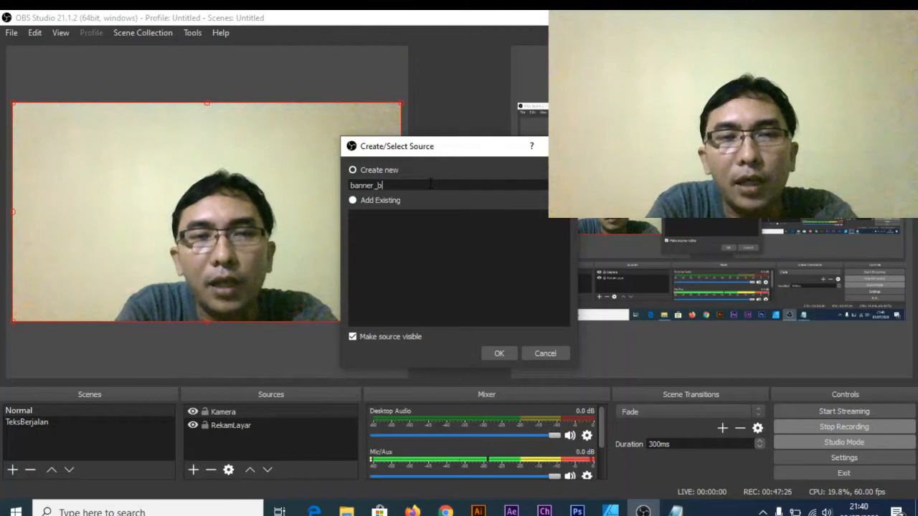
text(belakang)
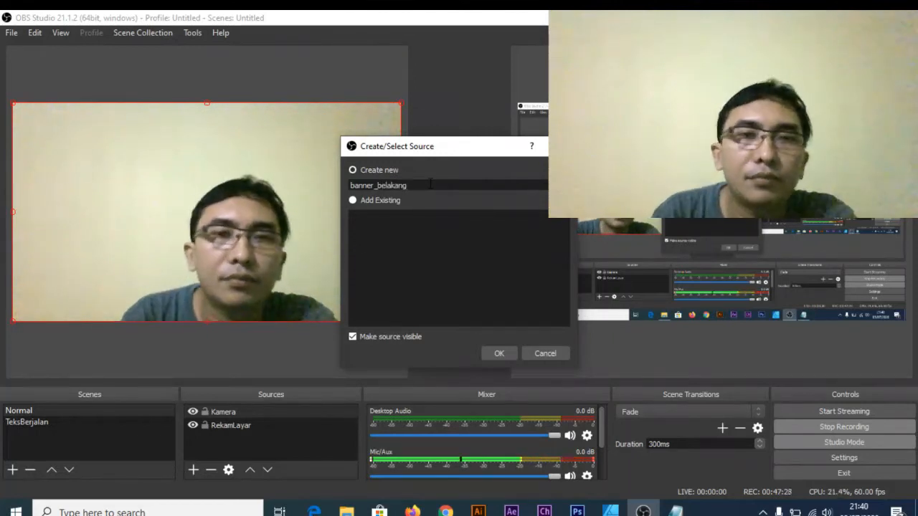
click(499, 352)
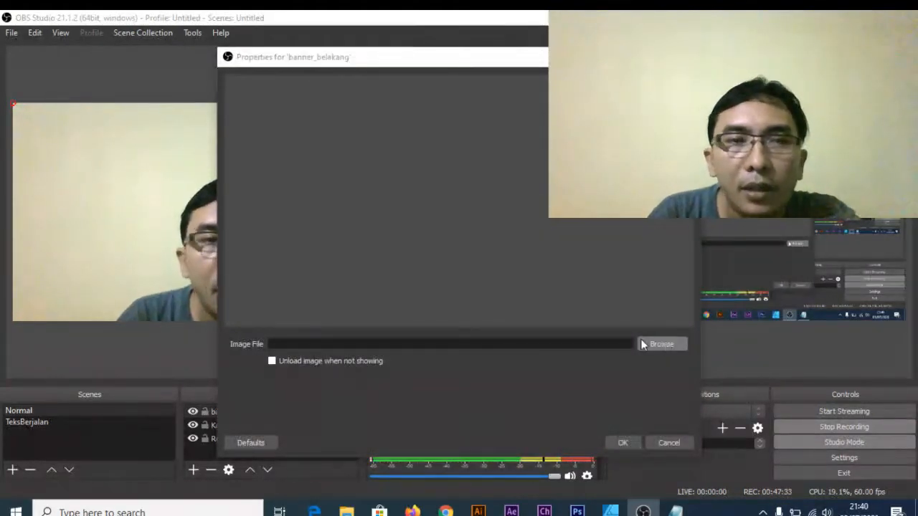
- Use the YT-Back Footer (bottom) image from the REKAM LAYAR folder as the banner_belakang source's image file
click(663, 345)
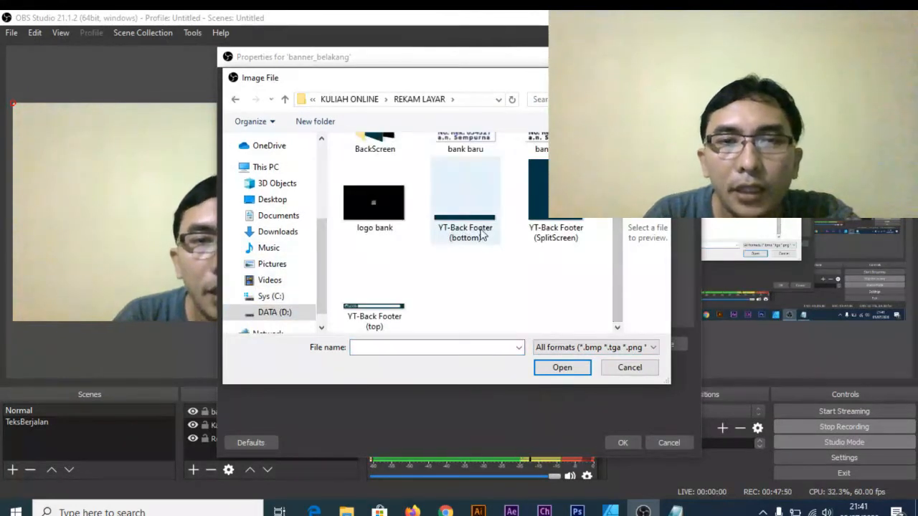
click(478, 223)
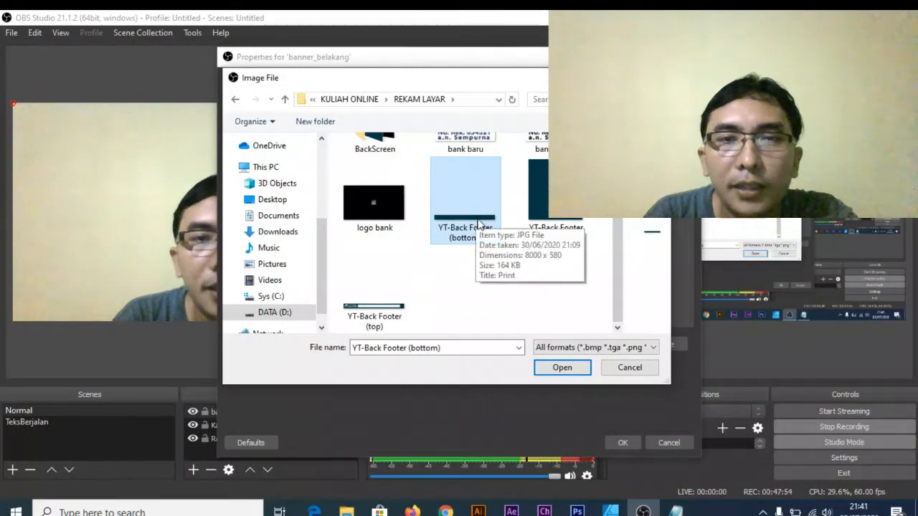
click(562, 367)
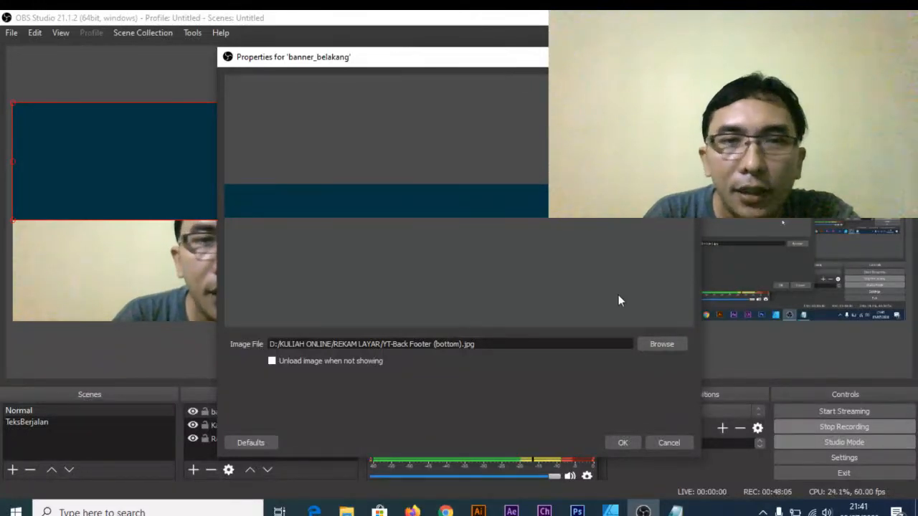
click(625, 442)
- Scale the banner_belakang image down to the canvas width and place it along the lower edge of the camera picture
drag(264, 162, 262, 181)
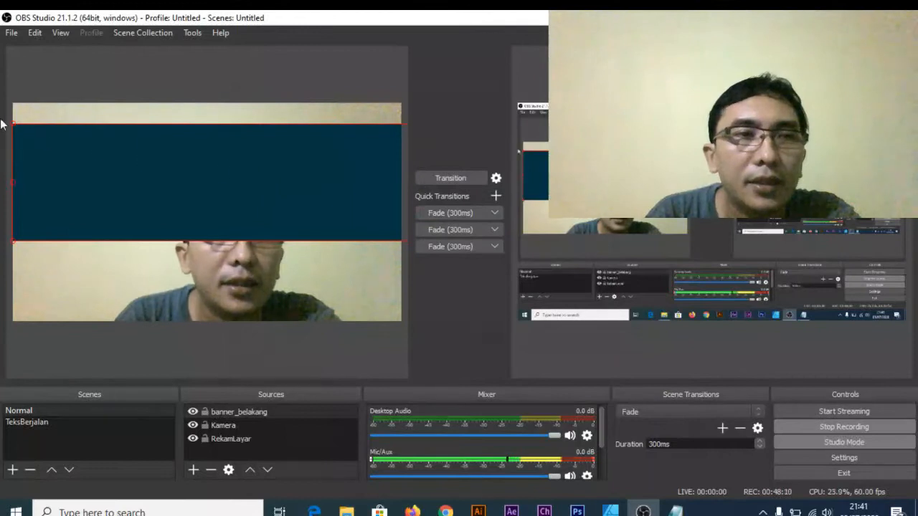
drag(12, 125, 201, 201)
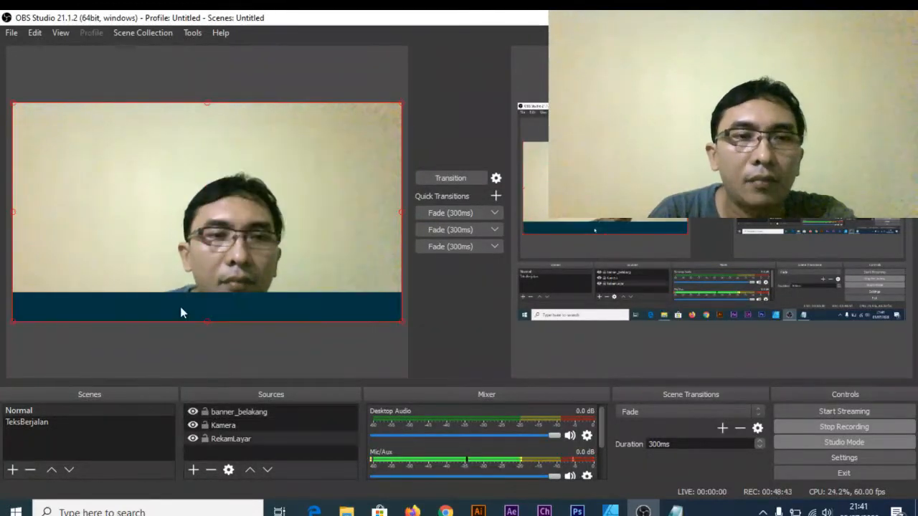
click(180, 306)
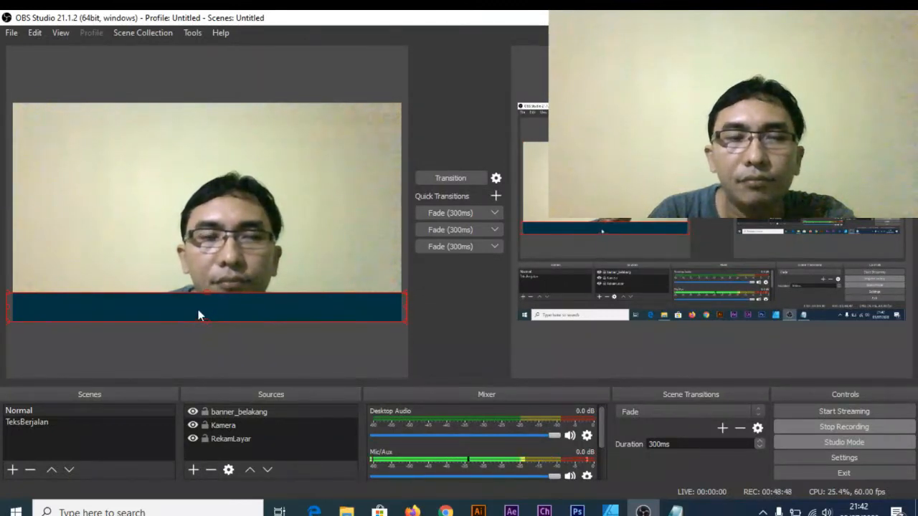
click(292, 176)
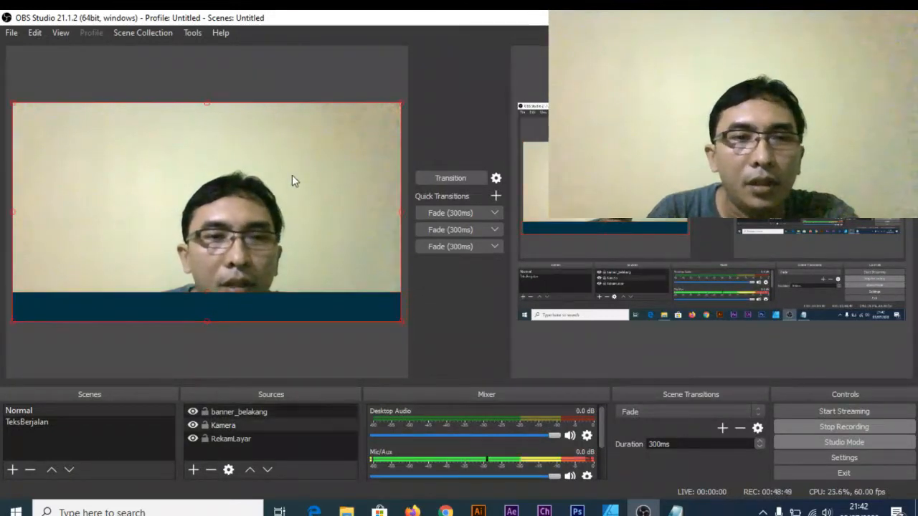
- Create another new image source named banner_depan
click(194, 470)
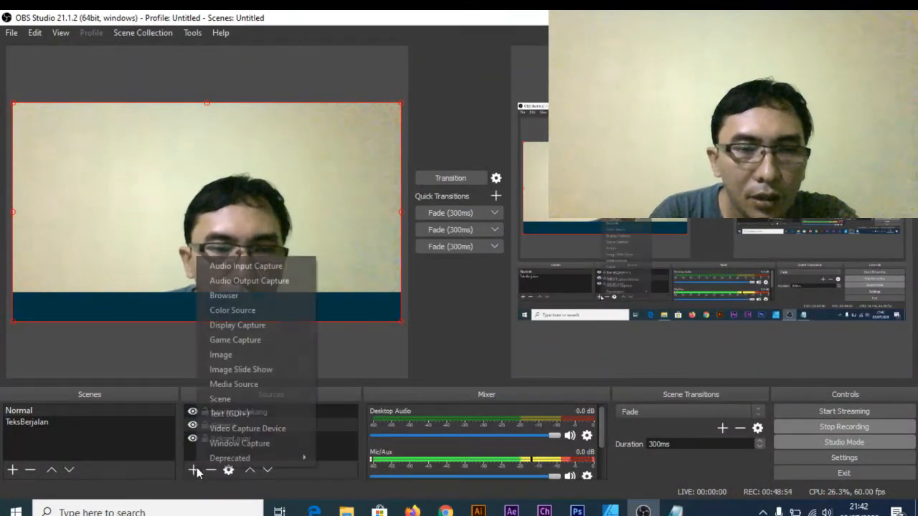
click(251, 355)
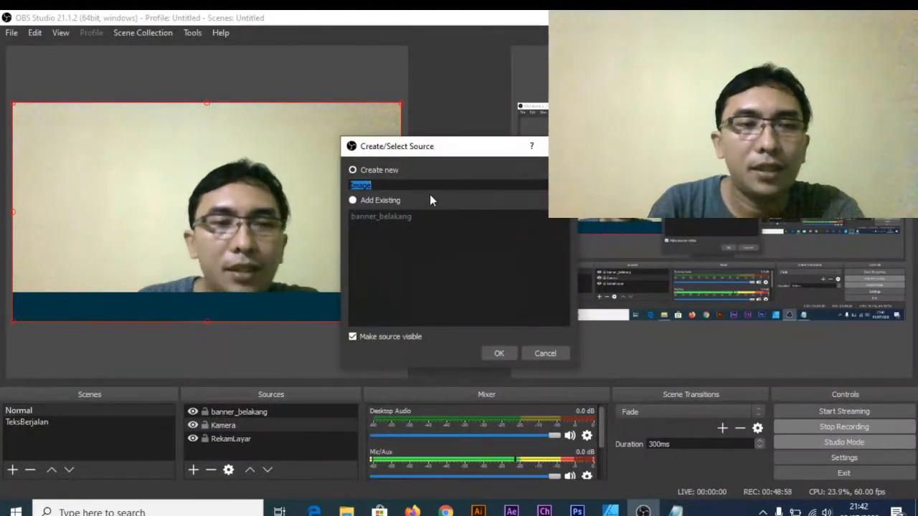
text(ba)
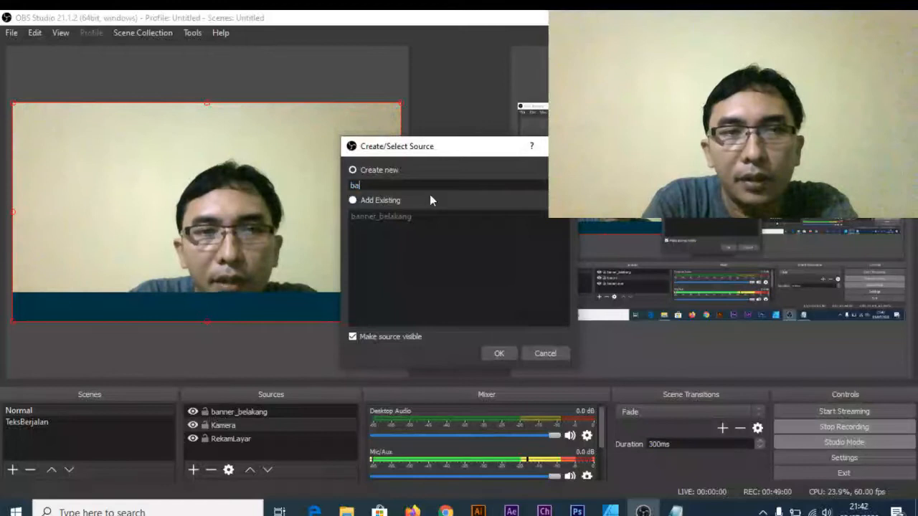
text(nnerdepan)
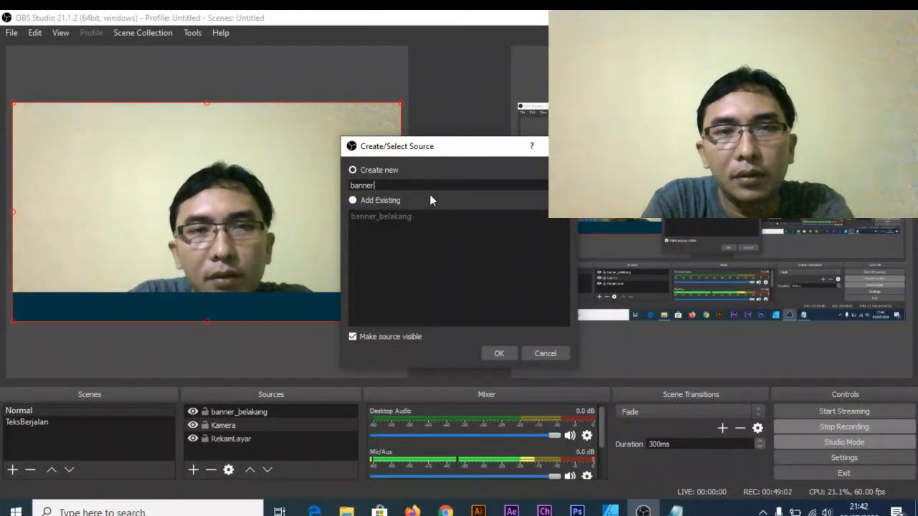
key(BackSpace)
key(BackSpace)
key(BackSpace)
key(BackSpace)
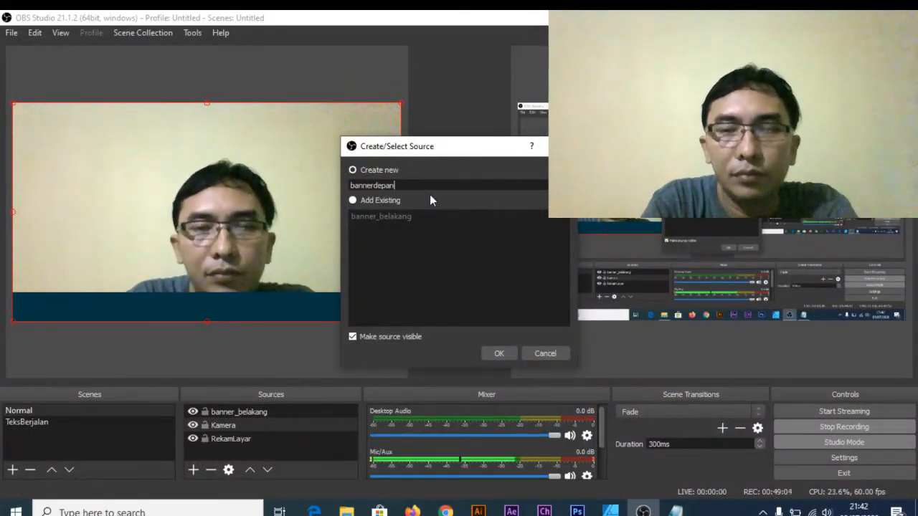
key(BackSpace)
text(_depan)
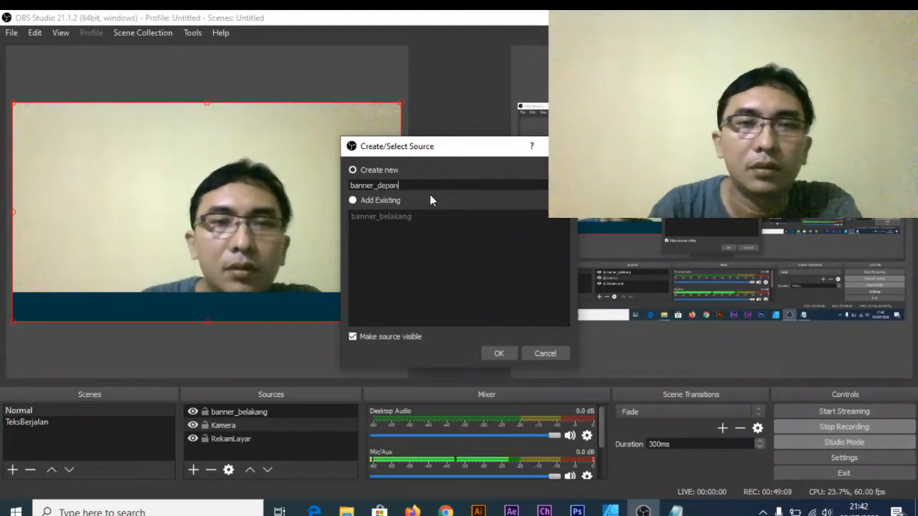
click(492, 353)
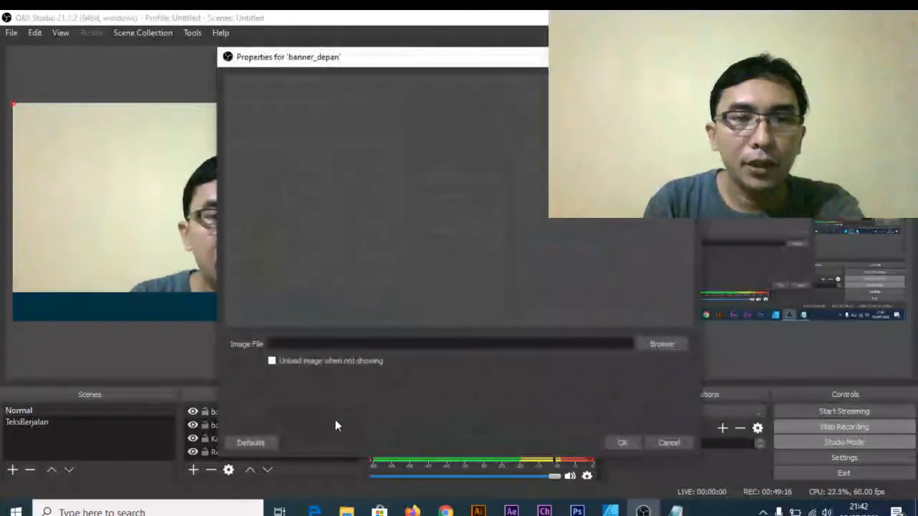
- Load the YT-Back Footer (top) image into banner_depan, then scale it down and place it exactly over the back banner
click(667, 344)
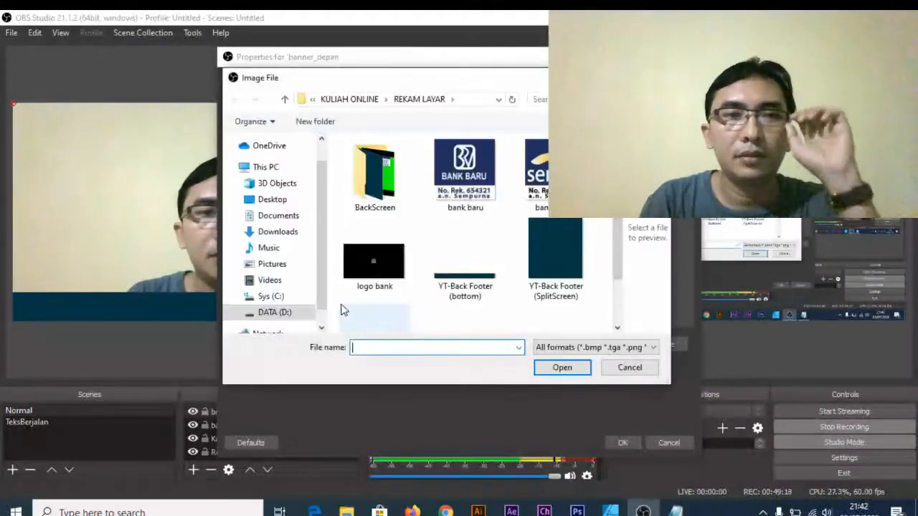
scroll(452, 280, down, 1)
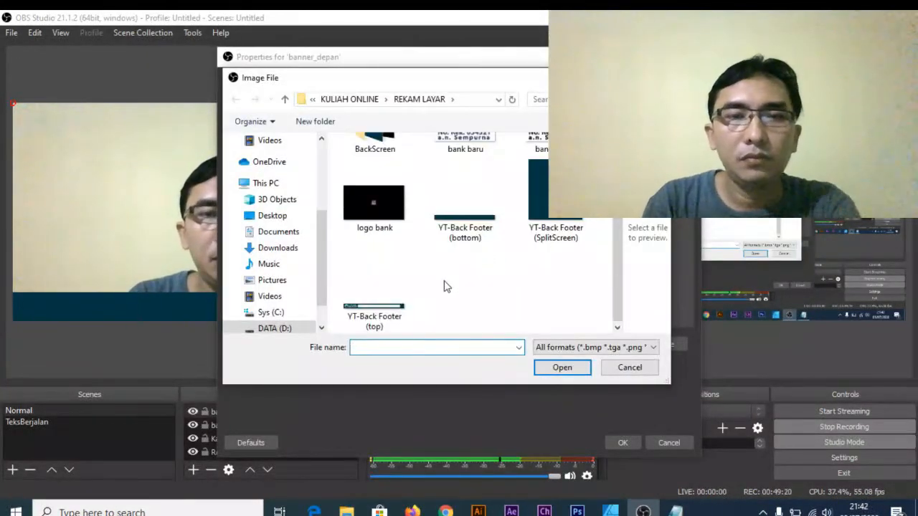
click(394, 314)
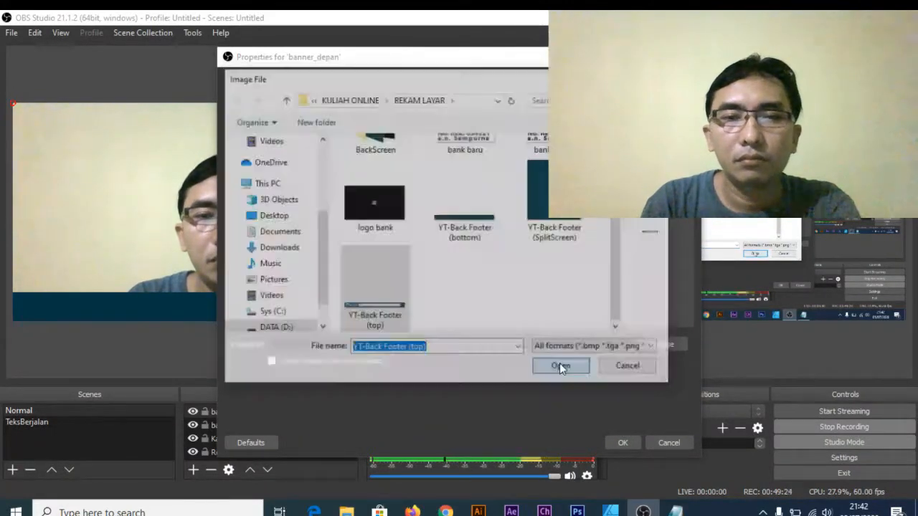
click(559, 364)
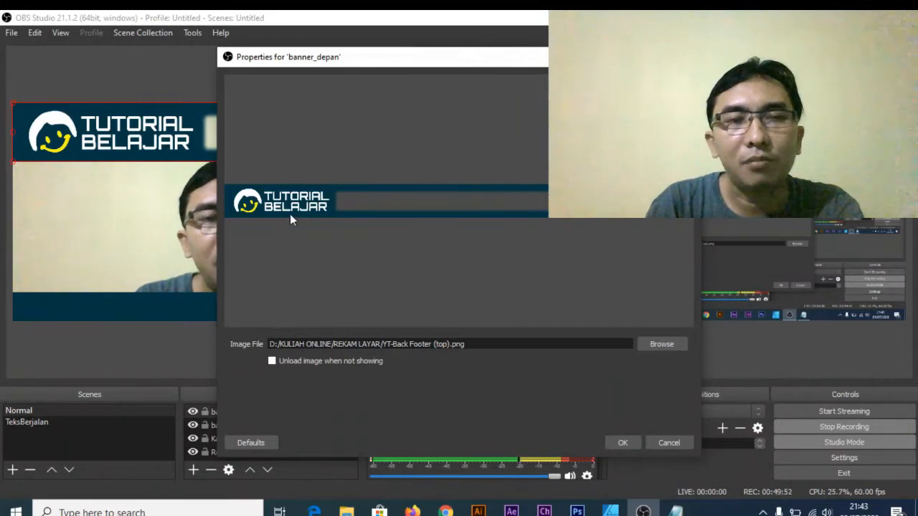
click(624, 443)
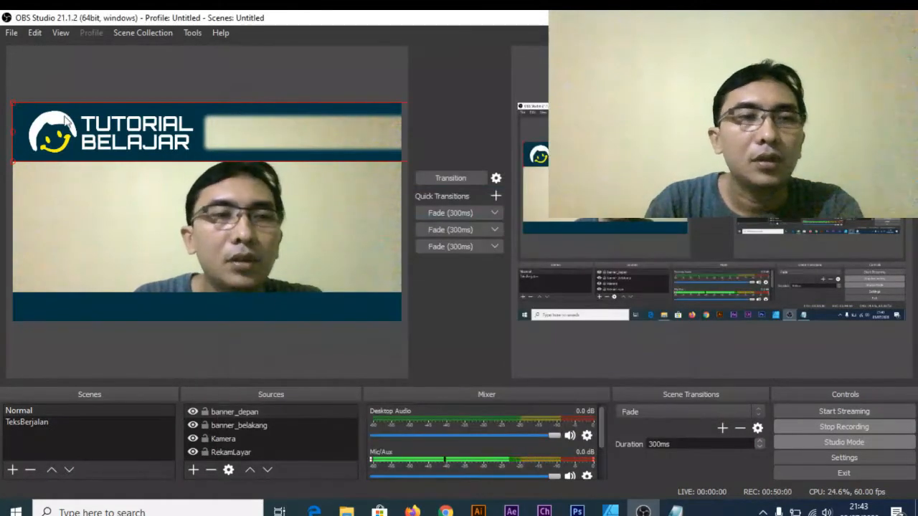
drag(14, 104, 175, 144)
drag(280, 150, 289, 151)
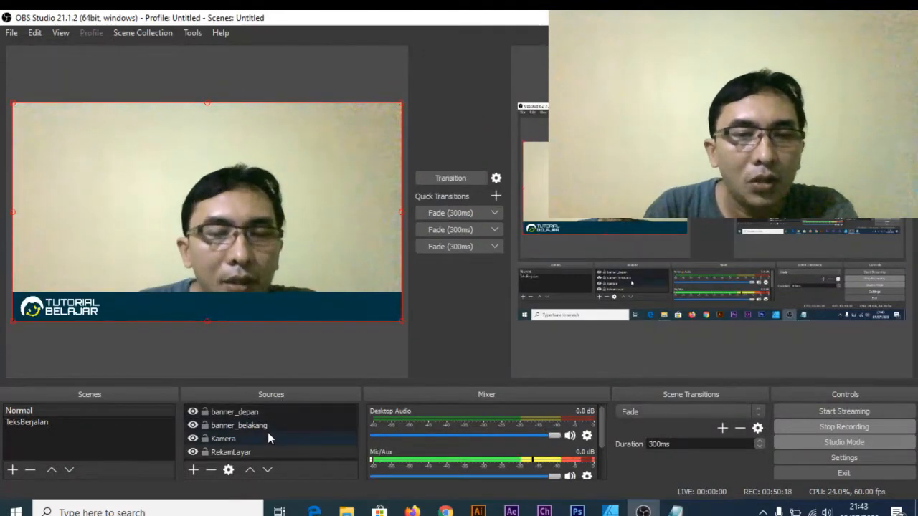
- Read the Insert Text item under Scane 2 in the Notepad outline and return to OBS Studio
click(676, 512)
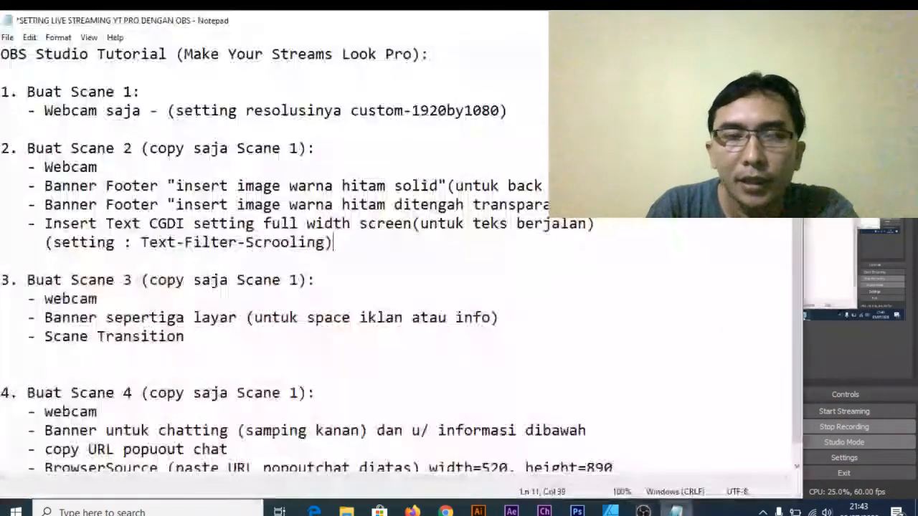
drag(45, 223, 172, 224)
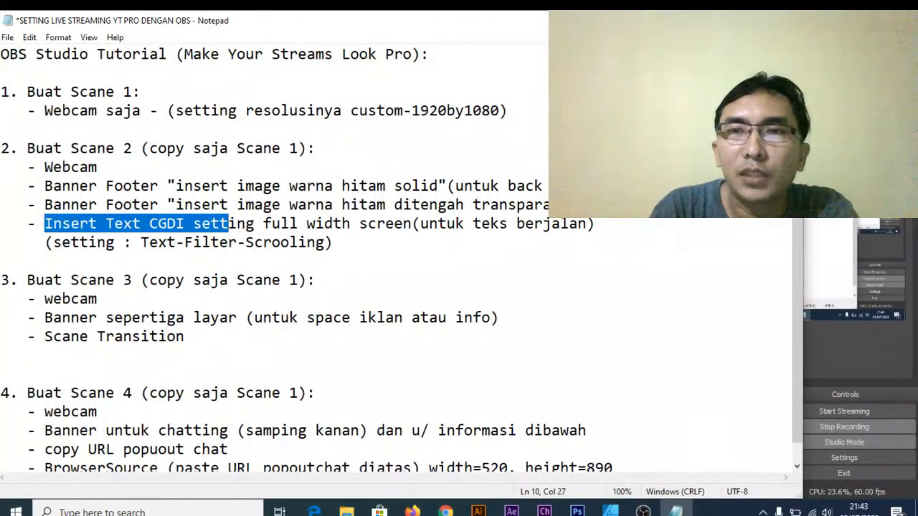
click(643, 511)
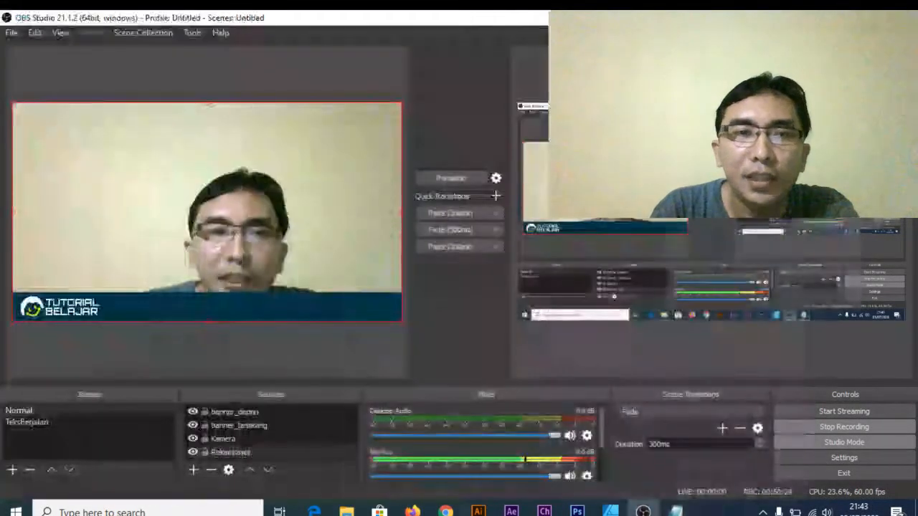
- Create a new Text (GDI+) source named teksberjalan
click(193, 471)
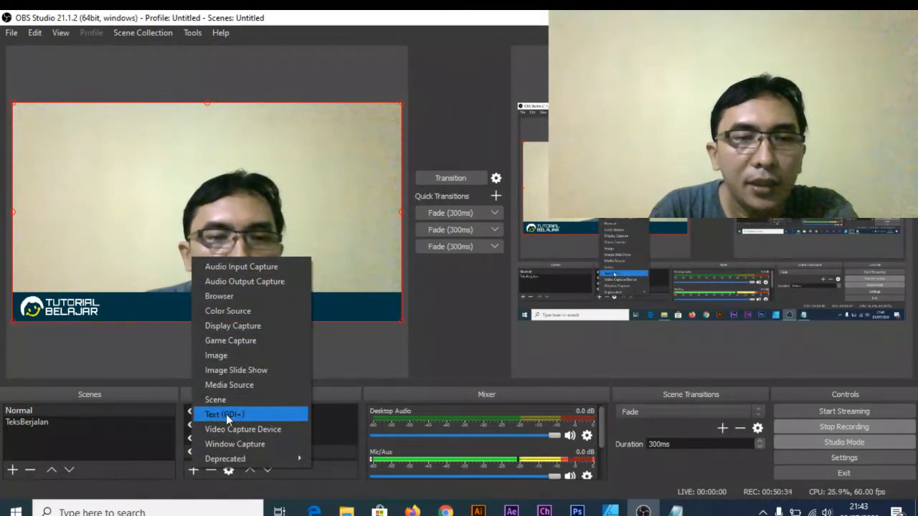
click(271, 414)
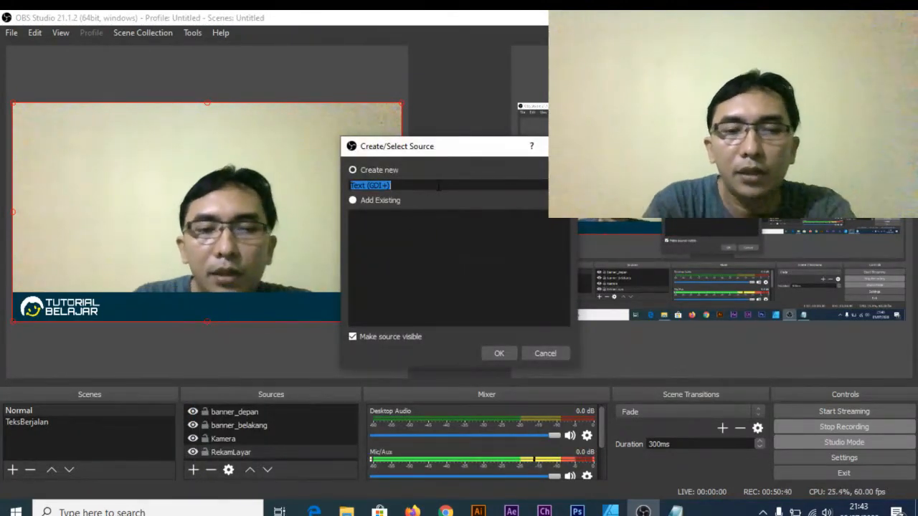
text(tekse)
key(BackSpace)
text(berjalan)
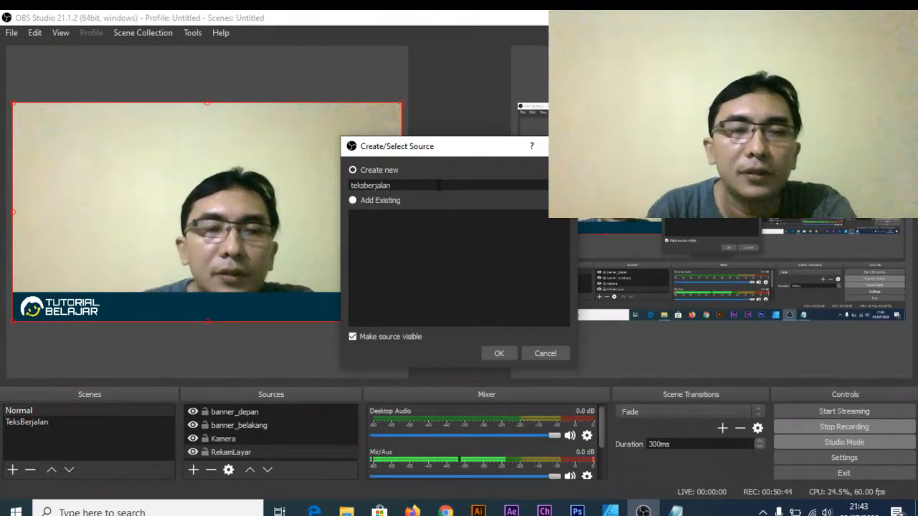
click(499, 354)
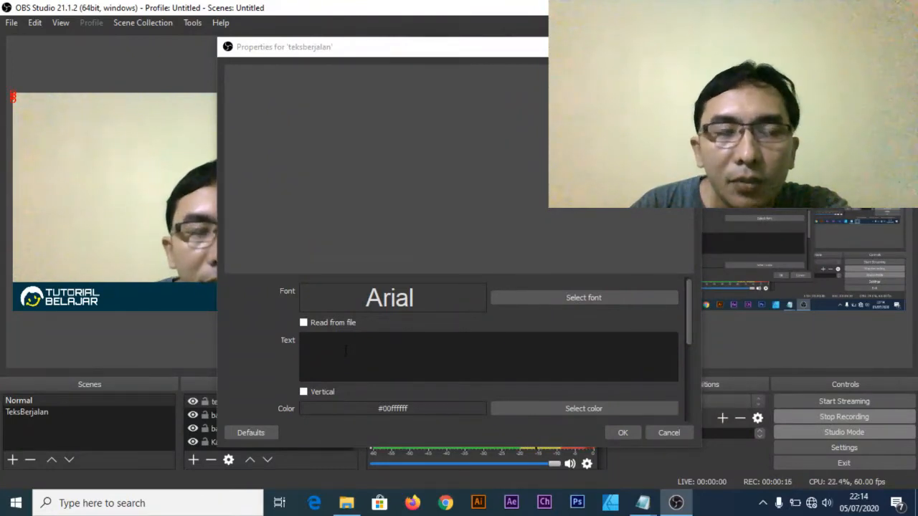
- Enter "Selamat datang di tutorial belajar | Di video kali ini akan dijelaskan cara membuat Live Streaming terlihat Pro |" as the teksberjalan text
click(346, 350)
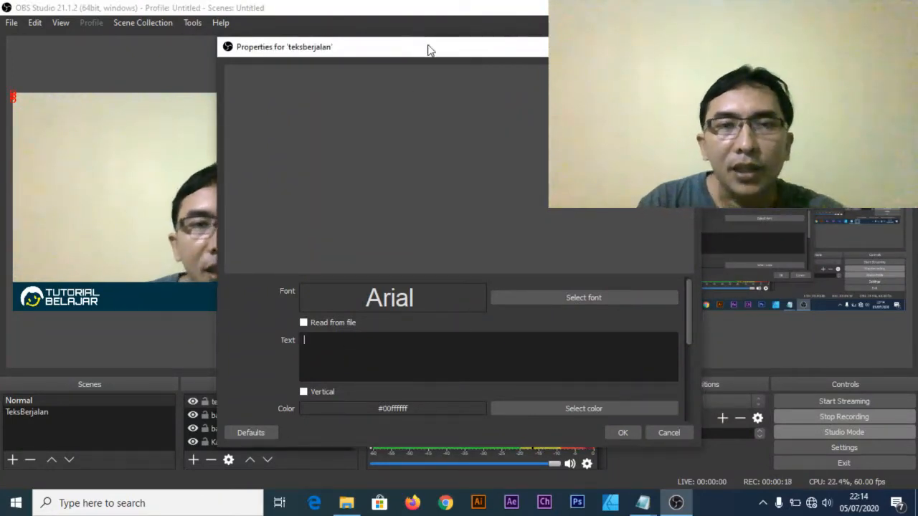
drag(429, 50, 417, 16)
drag(689, 154, 888, 155)
drag(696, 12, 587, 23)
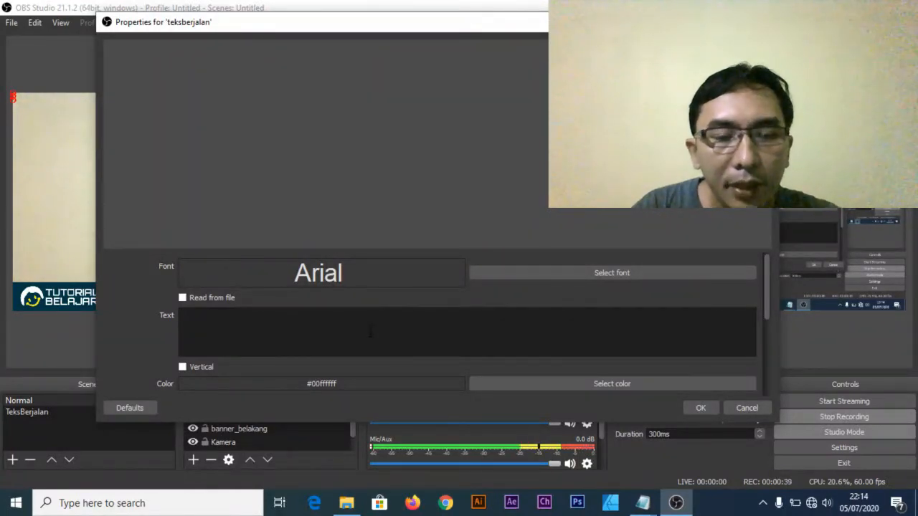
text(Selamat datang di tutorial belajar | Di video kali ini akan dijelaskan cara membuat Live Streaming terlihat Pro |)
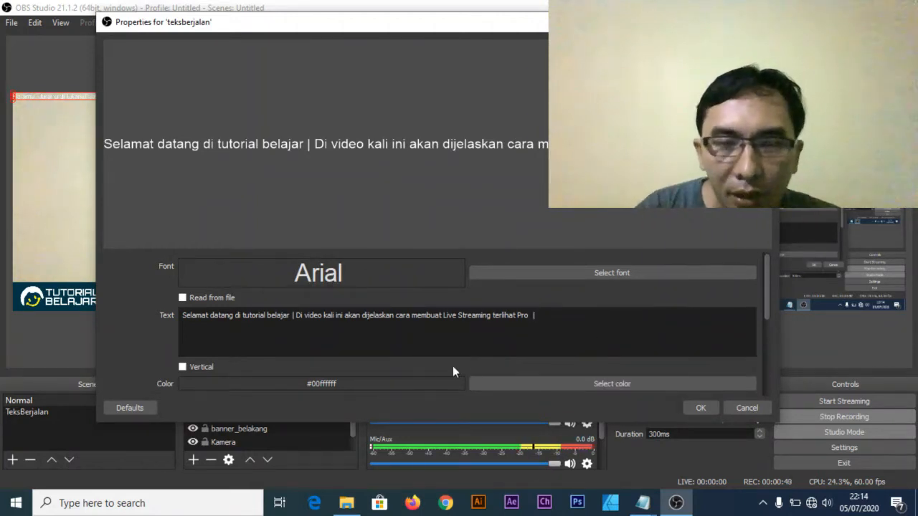
- Check the text color and remaining formatting options of teksberjalan without changing them, and accept its properties
click(562, 386)
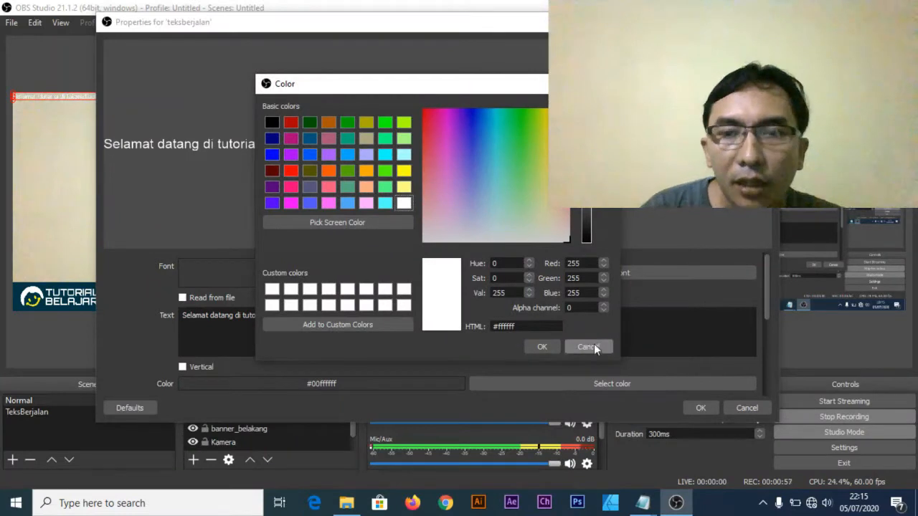
click(567, 347)
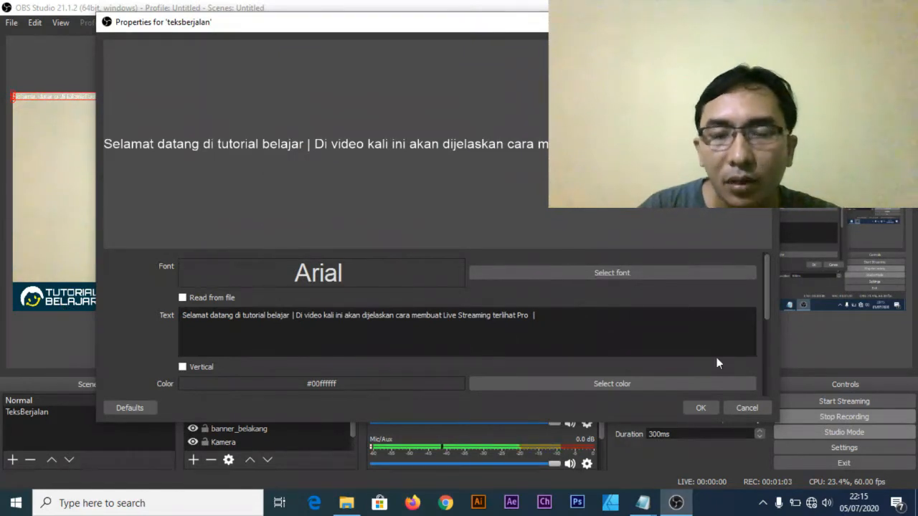
drag(771, 294, 770, 378)
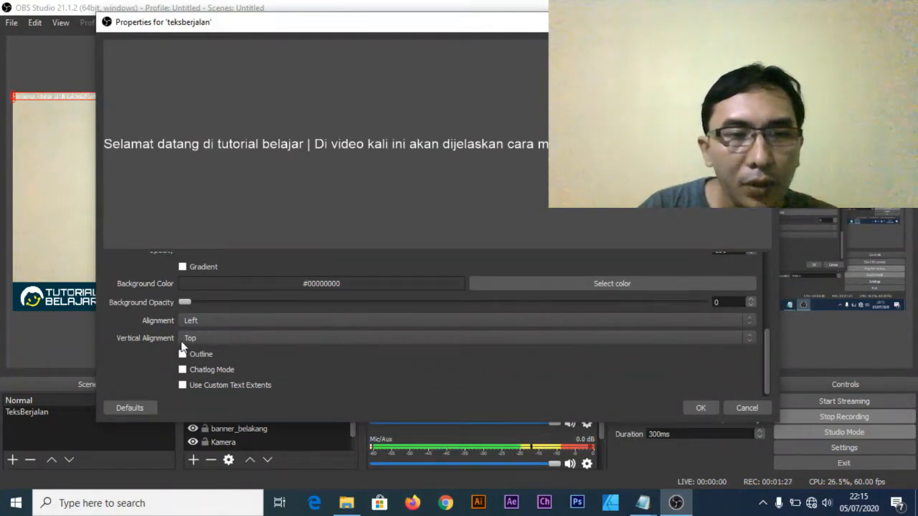
click(699, 408)
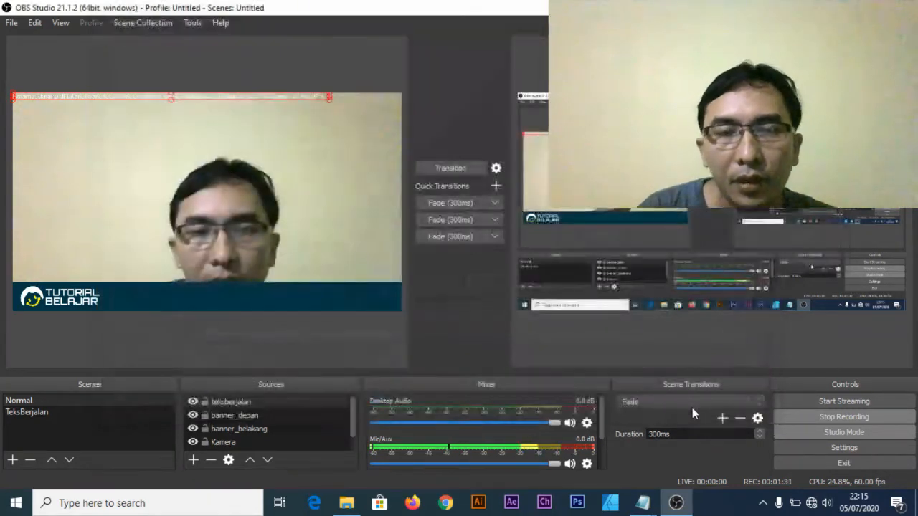
- Move the teksberjalan text onto the footer banner so that it starts right beside the Tutorial Belajar logo
drag(265, 100, 342, 303)
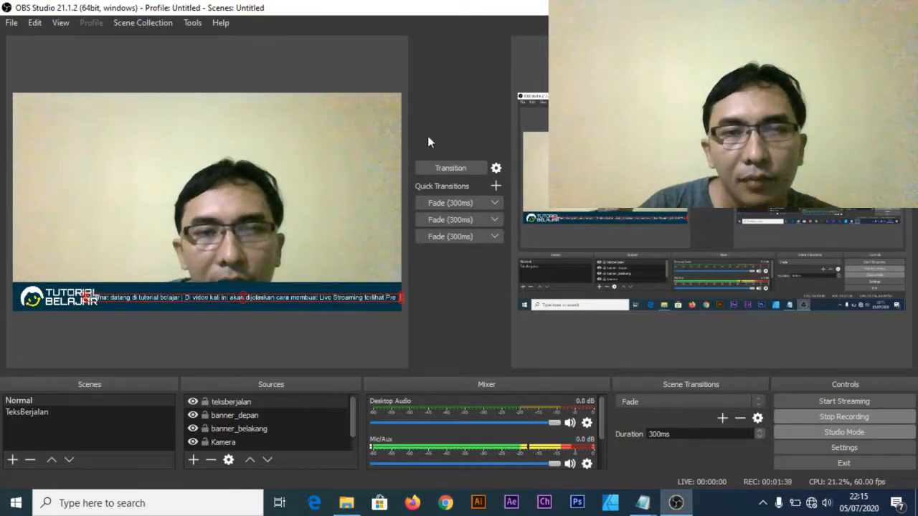
click(337, 319)
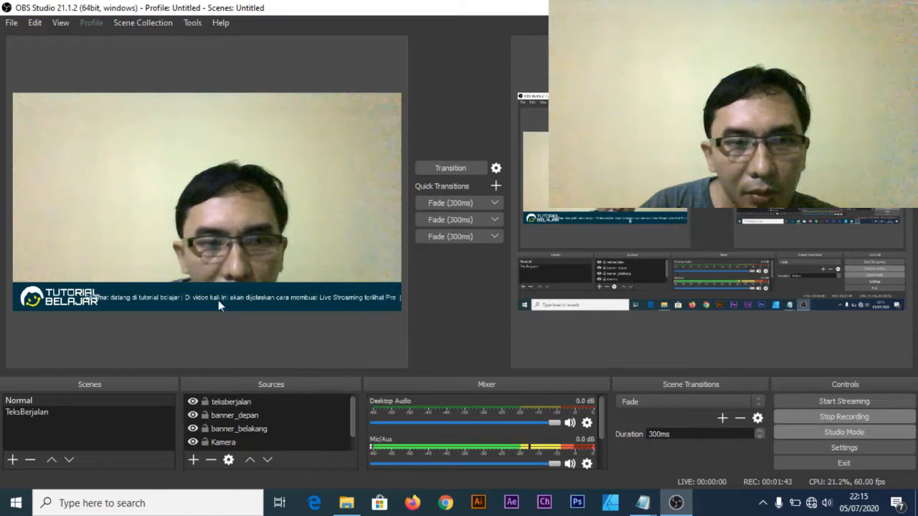
drag(107, 299, 137, 293)
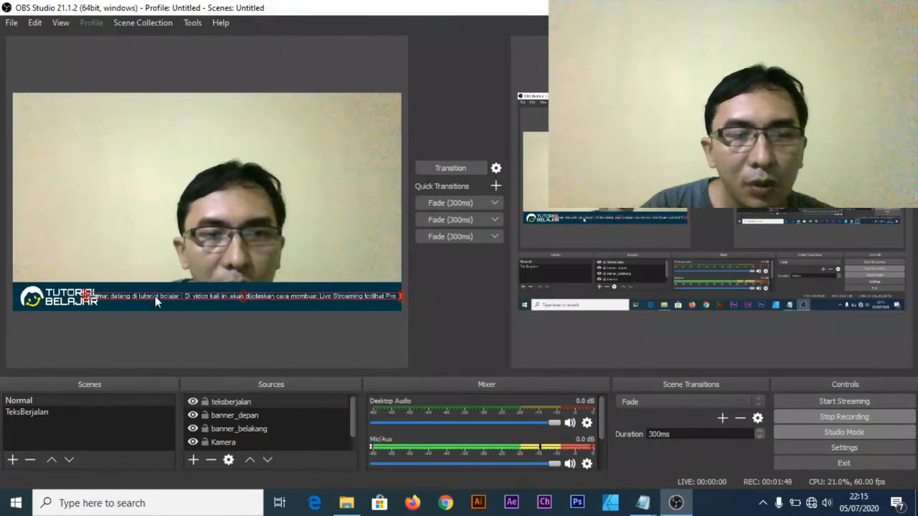
mouse_move(155, 297)
mouse_down()
mouse_move(196, 294)
mouse_move(140, 299)
mouse_move(161, 299)
mouse_up()
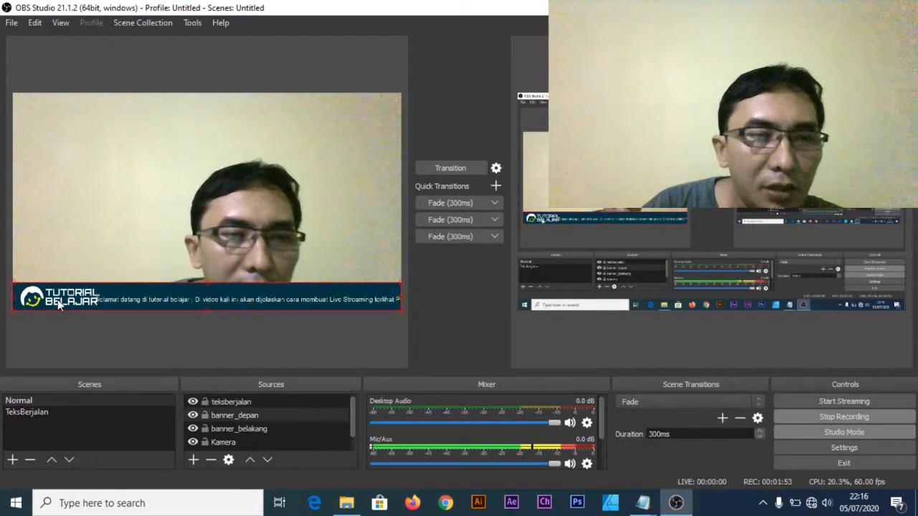
- Lift banner_depan off the footer to inspect its transparent text window, and put it back over banner_belakang
drag(58, 299, 57, 244)
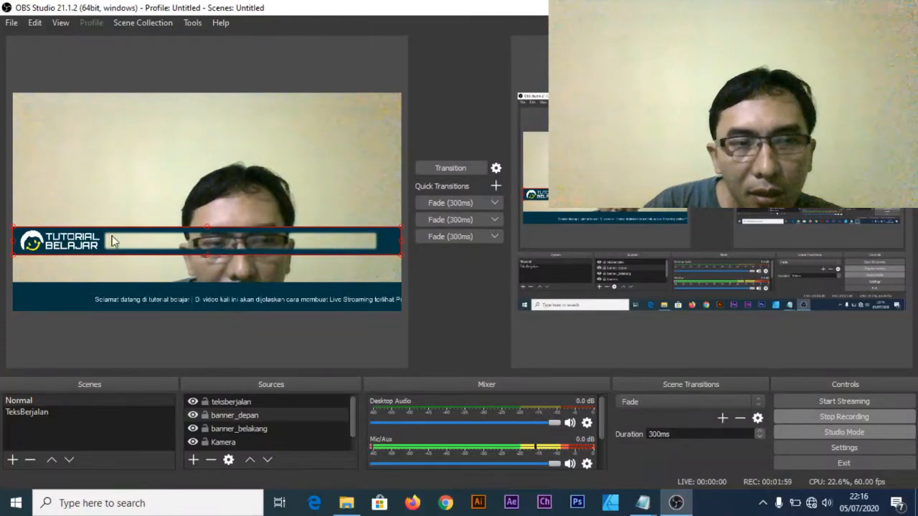
drag(368, 234, 368, 241)
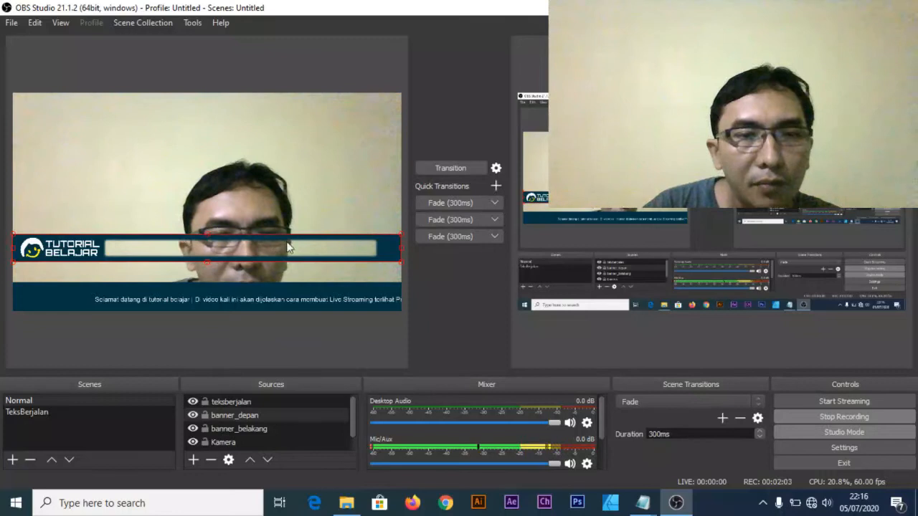
drag(304, 246, 299, 294)
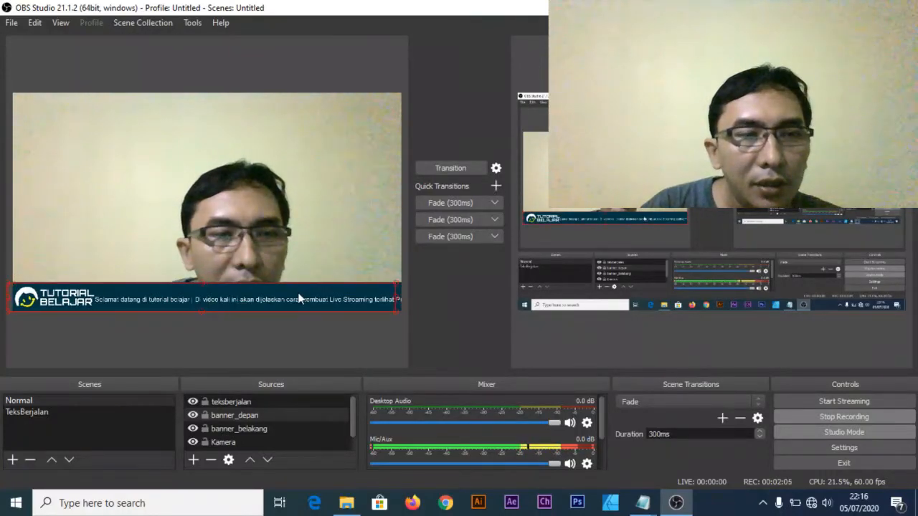
click(379, 237)
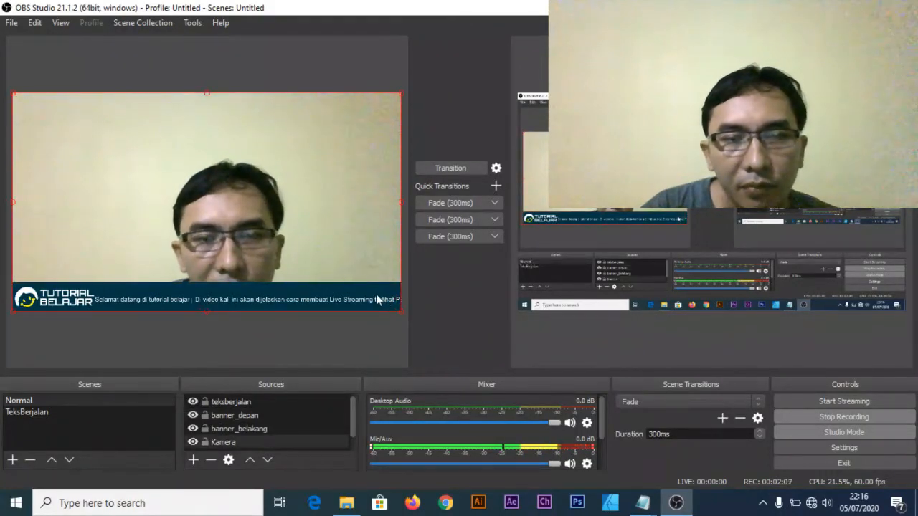
click(288, 302)
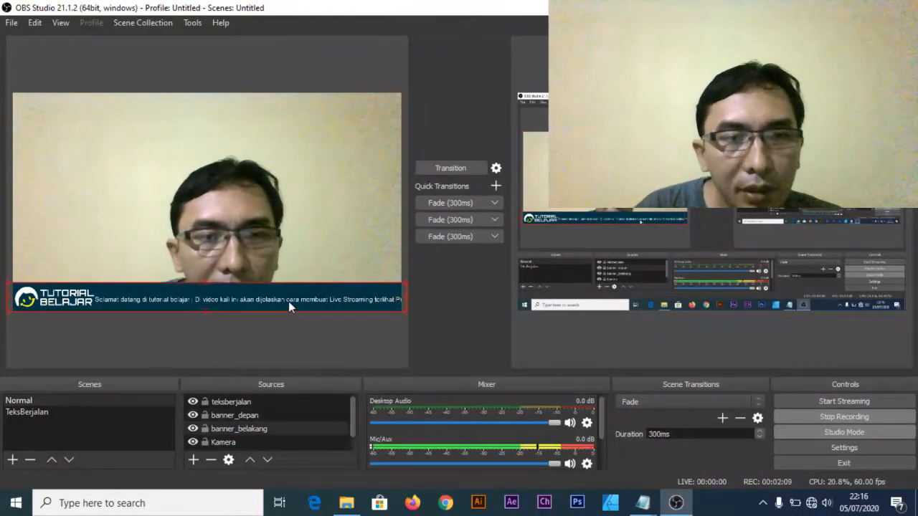
- Compare the layers teksberjalan, banner_depan and banner_belakang, lifting the back banner off the footer and returning it
click(259, 406)
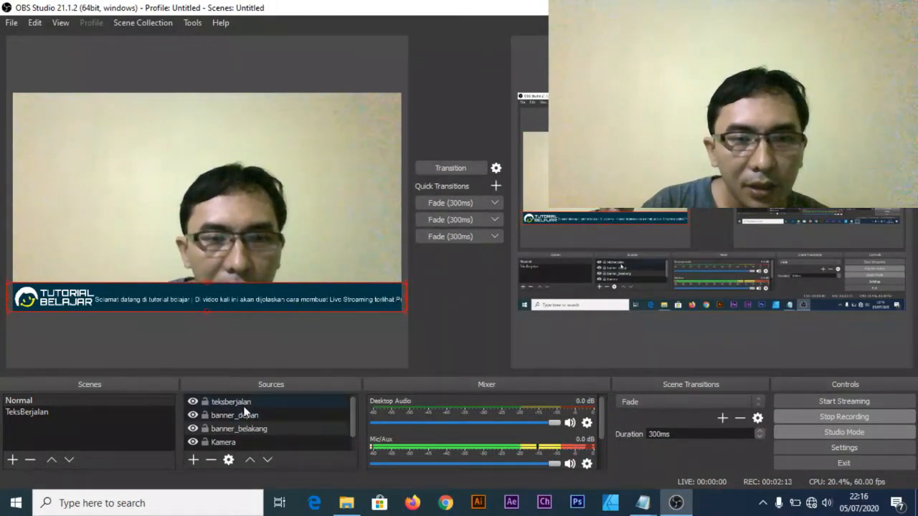
click(247, 403)
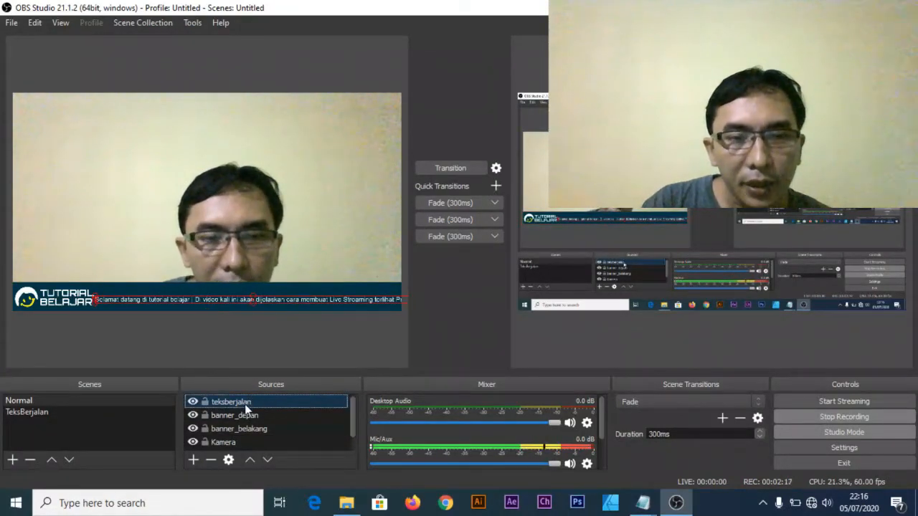
click(279, 416)
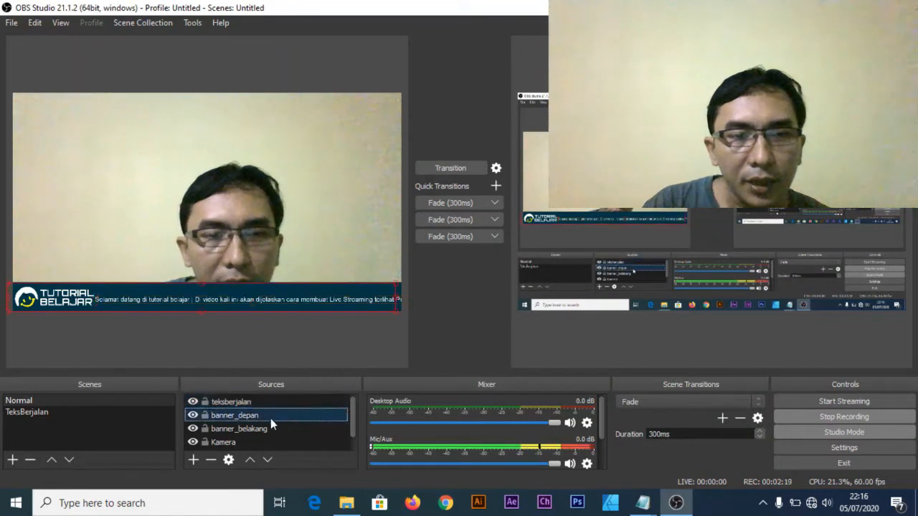
click(258, 401)
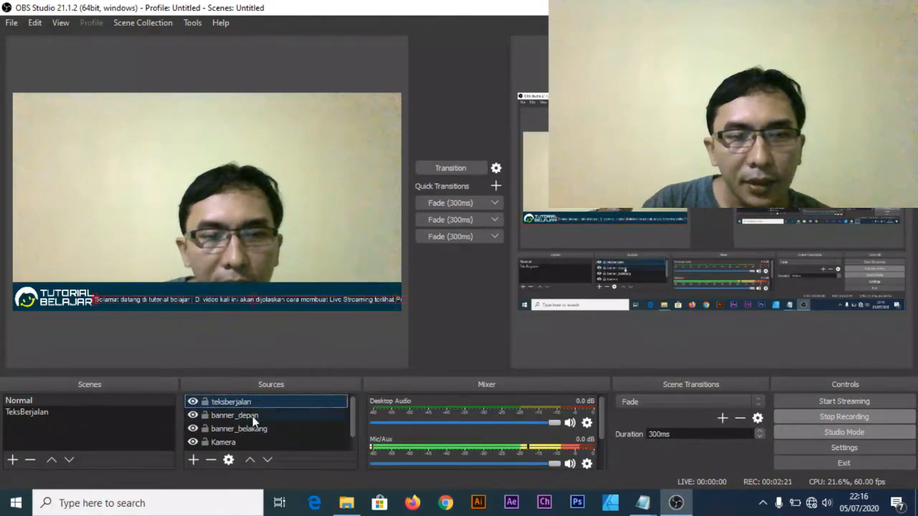
click(244, 429)
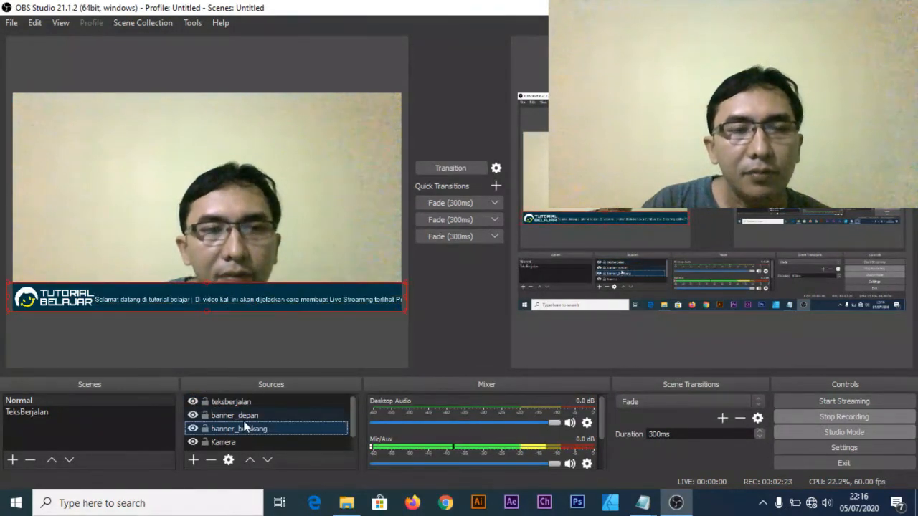
drag(213, 298, 227, 248)
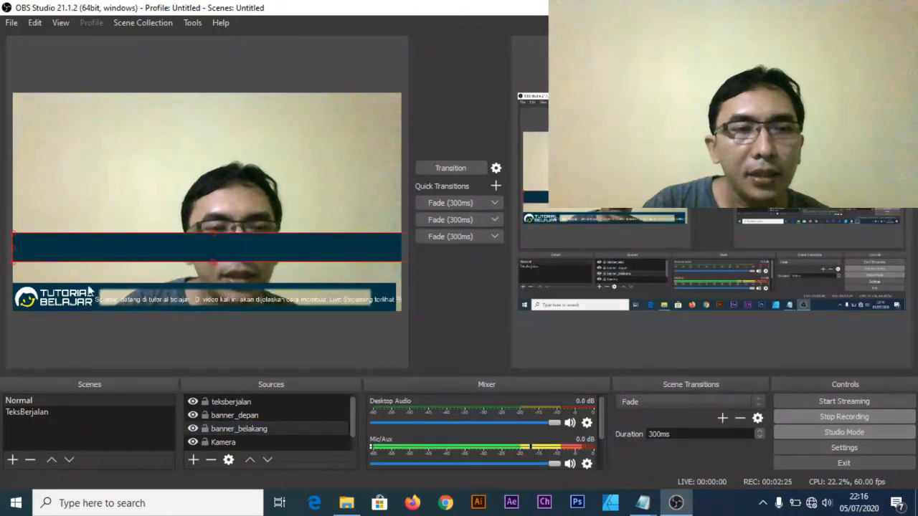
drag(153, 246, 154, 293)
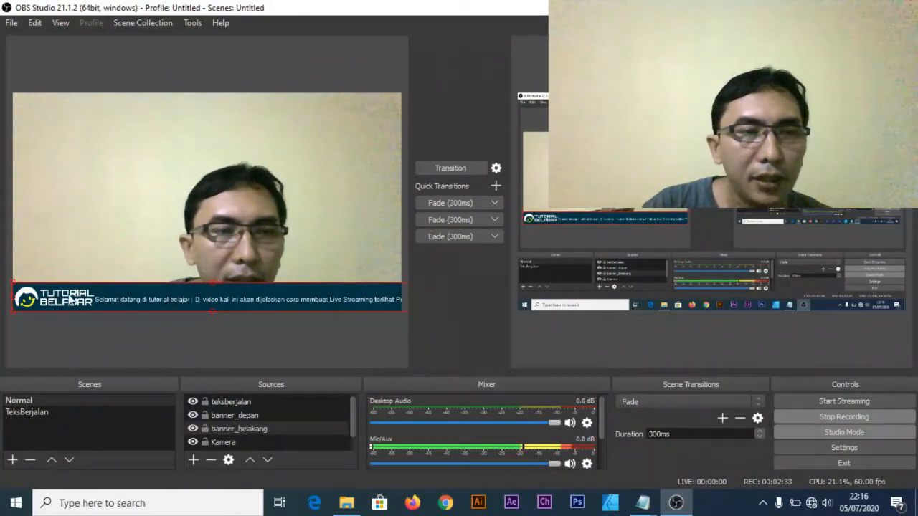
- Reorder the sources so teksberjalan sits between banner_depan and banner_belakang
click(249, 403)
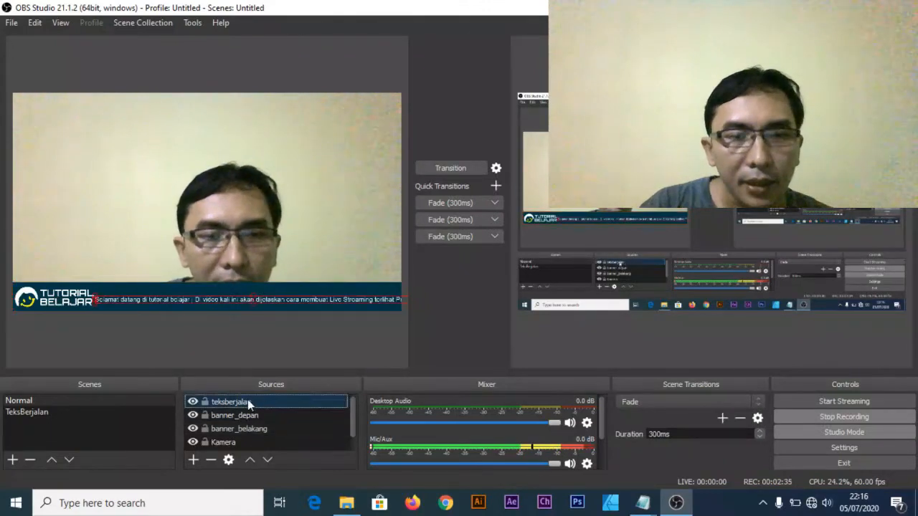
drag(244, 406, 243, 415)
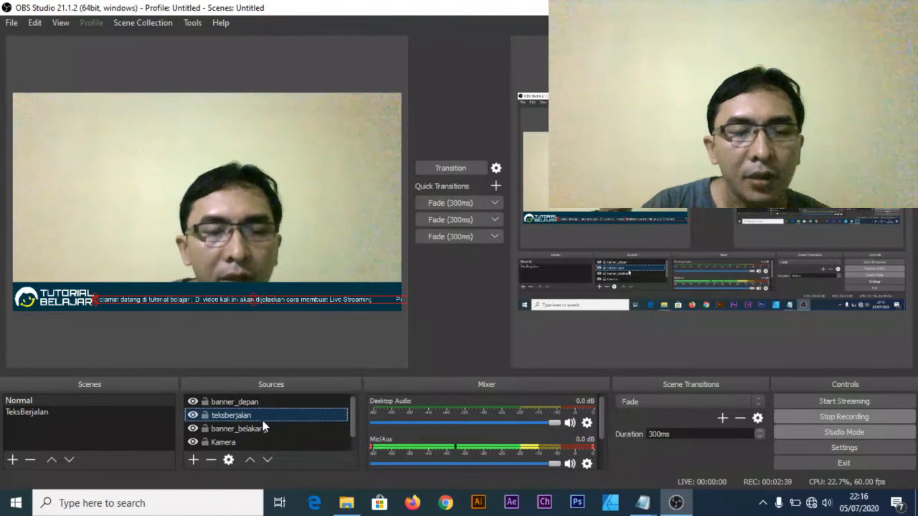
click(303, 170)
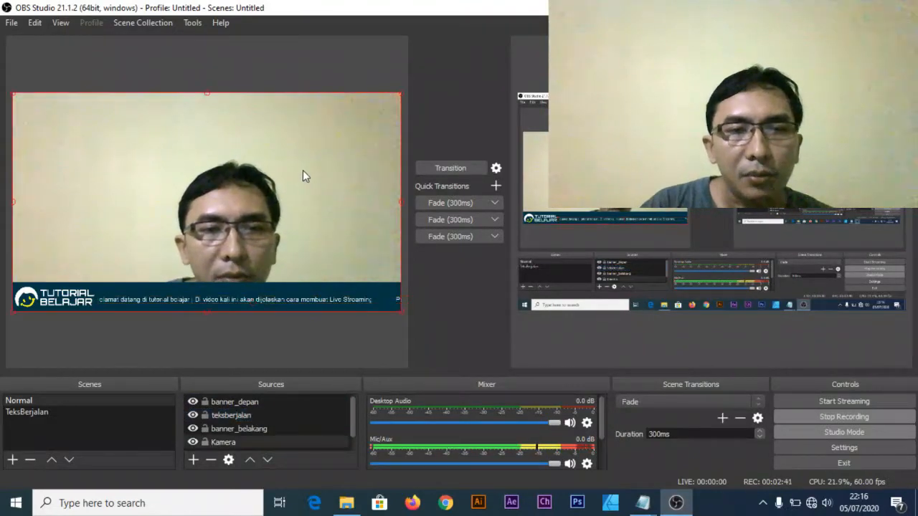
- Adjust both side edges of banner_depan so it spans exactly the full width of the video frame
click(381, 305)
drag(396, 297, 401, 297)
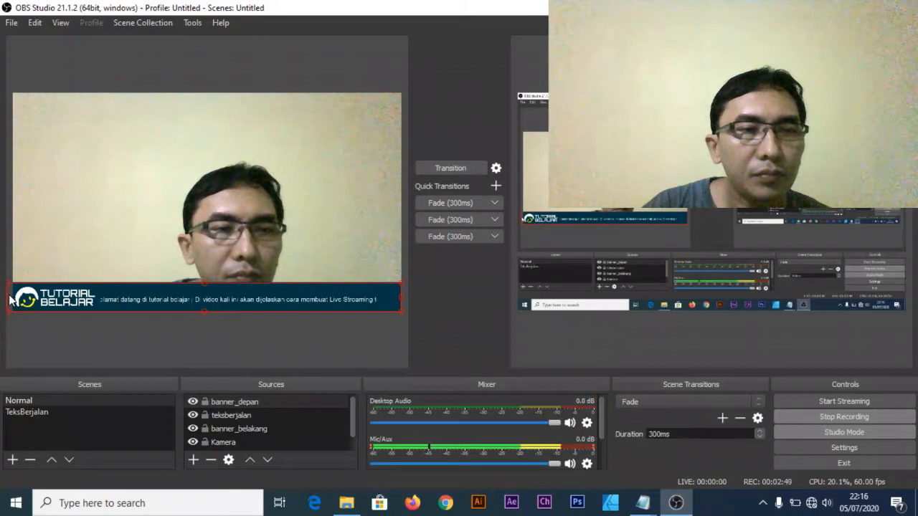
drag(11, 301, 17, 303)
click(76, 192)
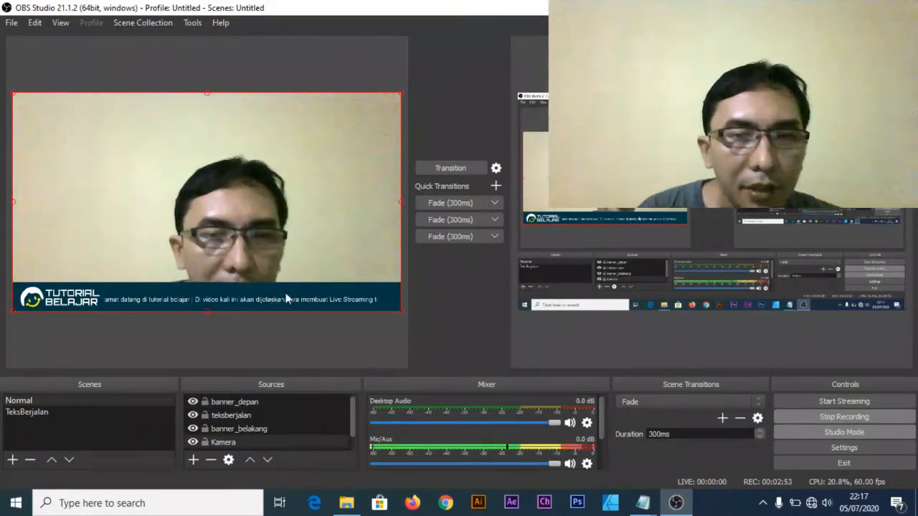
click(309, 347)
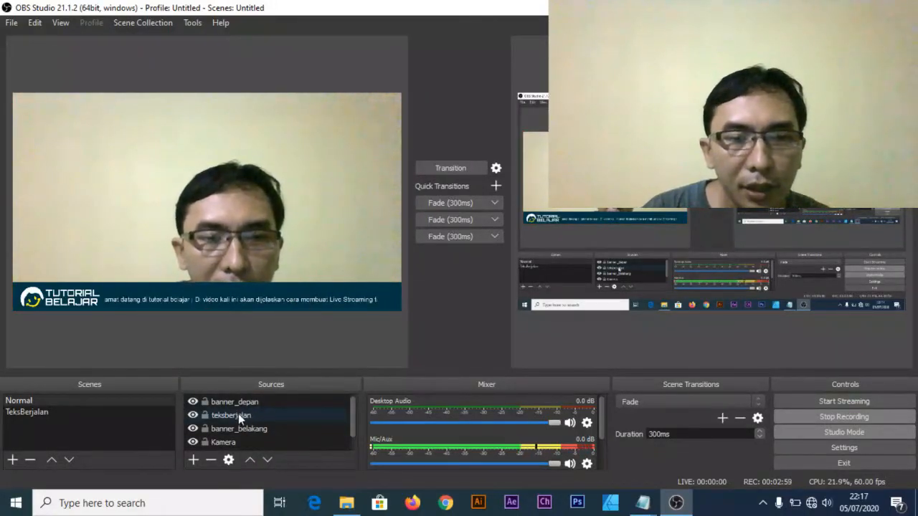
- Add a Scroll filter named gerakan to the teksberjalan source
right_click(238, 414)
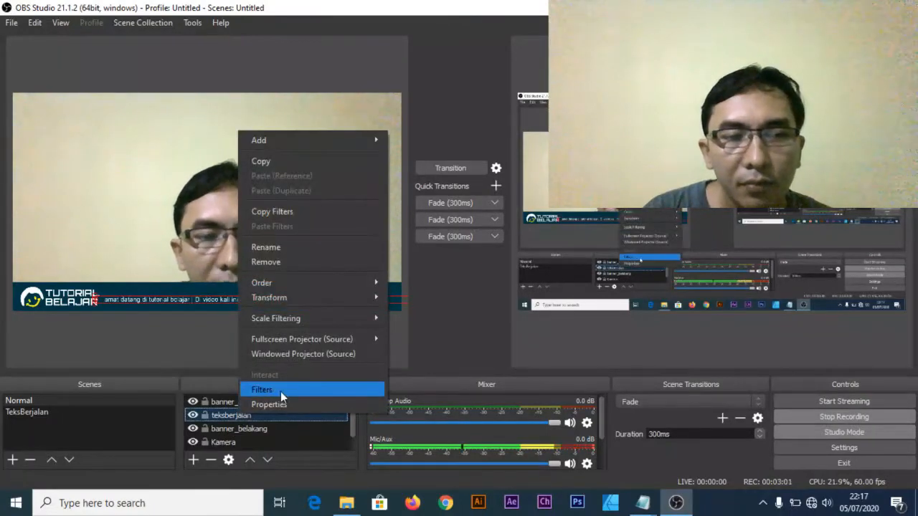
click(295, 387)
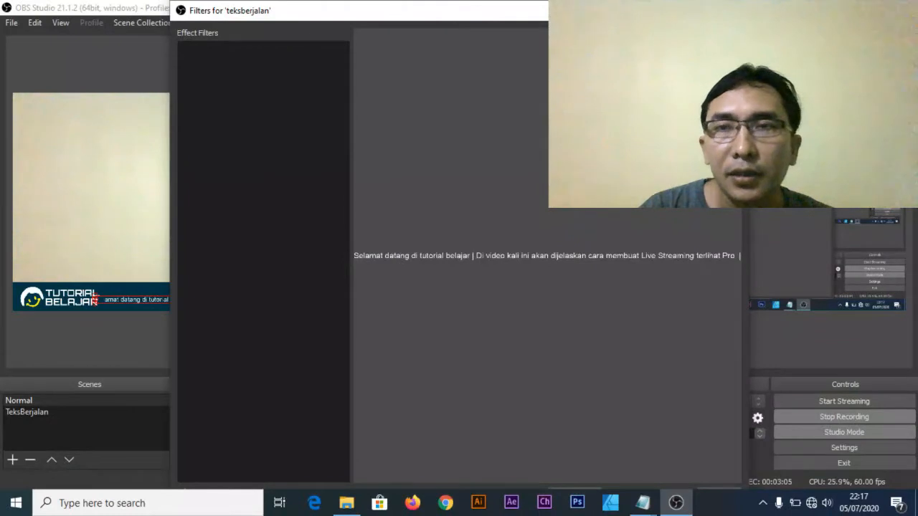
drag(471, 10, 474, 33)
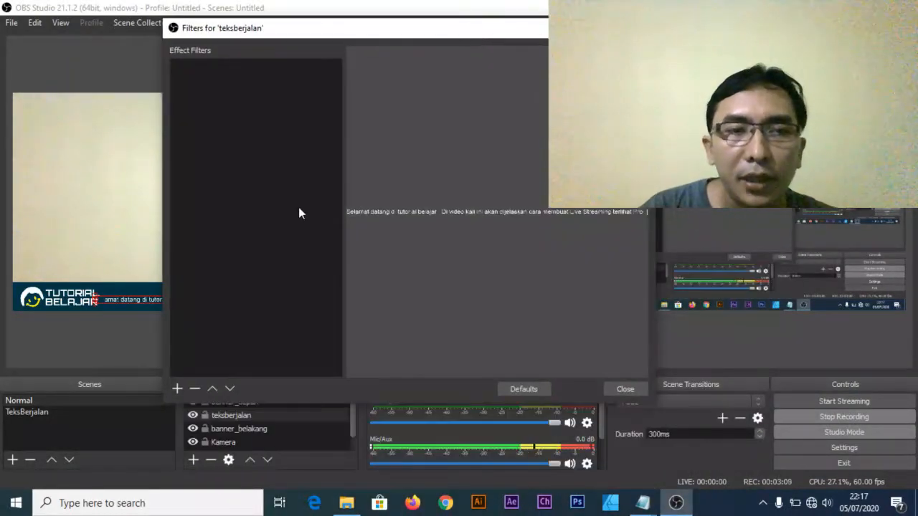
click(177, 388)
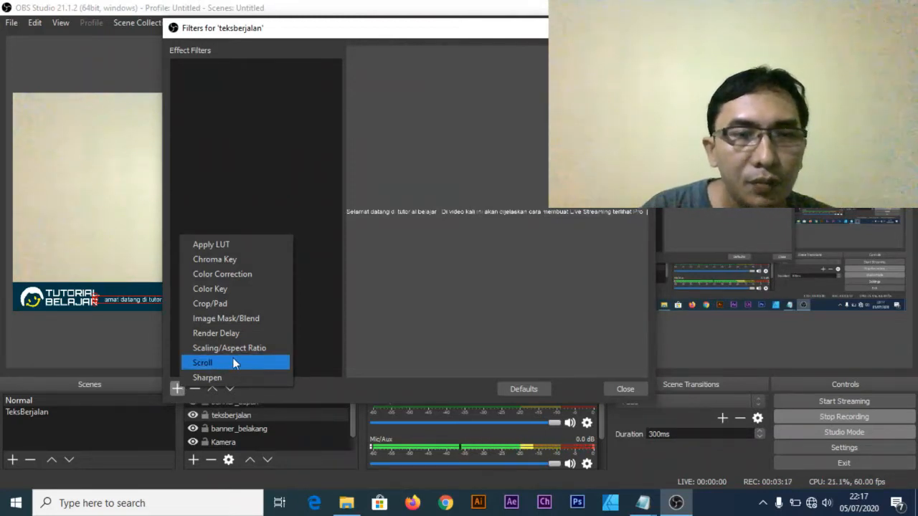
click(208, 362)
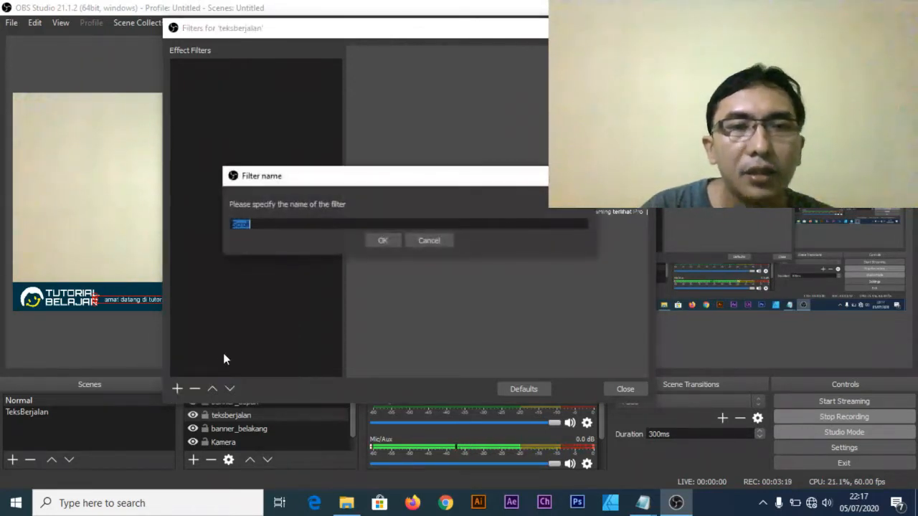
text(gerakan)
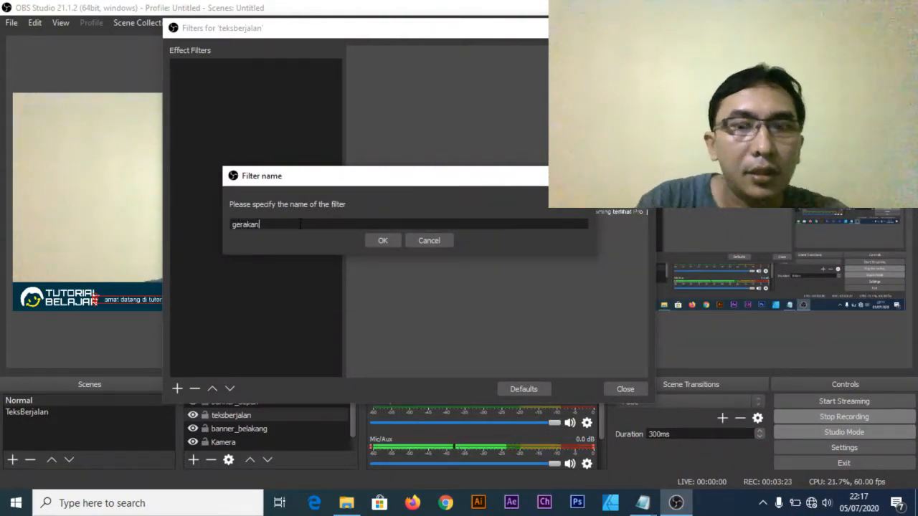
click(383, 242)
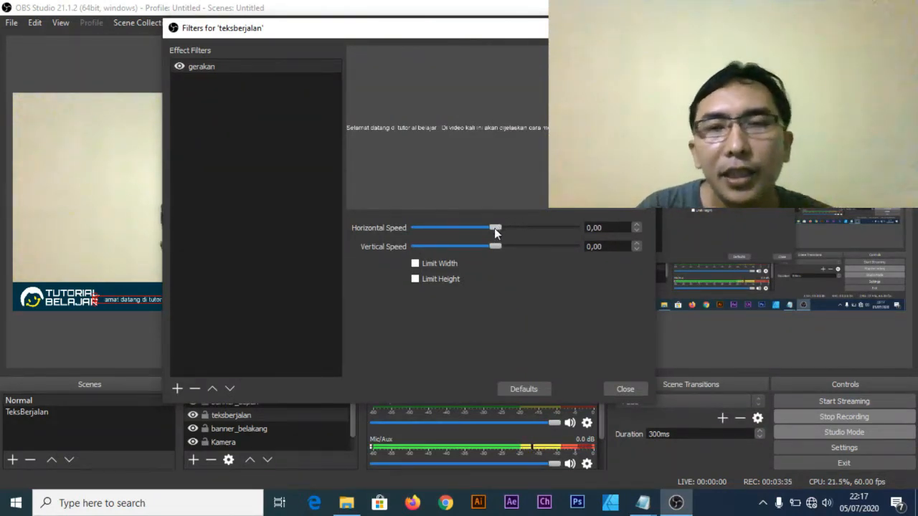
- Try out positive and negative horizontal speeds and a negative vertical speed on the gerakan filter
drag(495, 229, 510, 229)
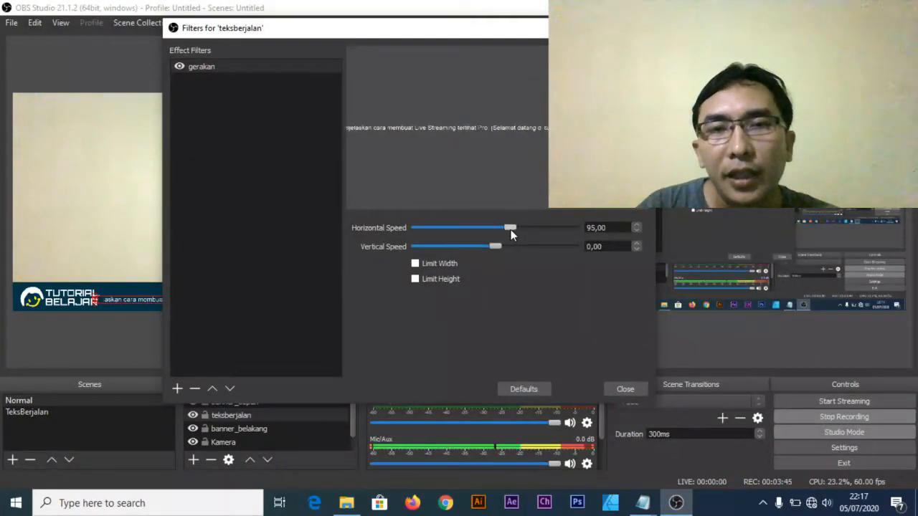
drag(510, 228, 467, 227)
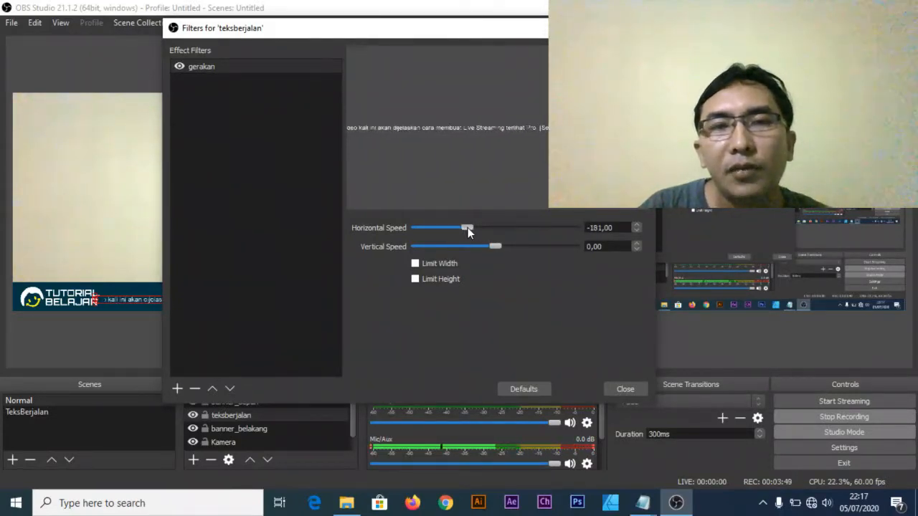
drag(468, 227, 495, 246)
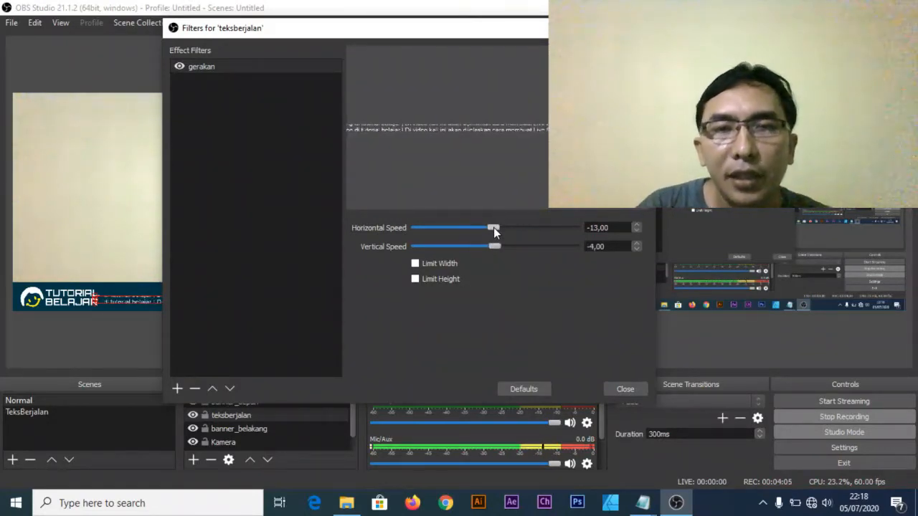
drag(493, 245, 504, 228)
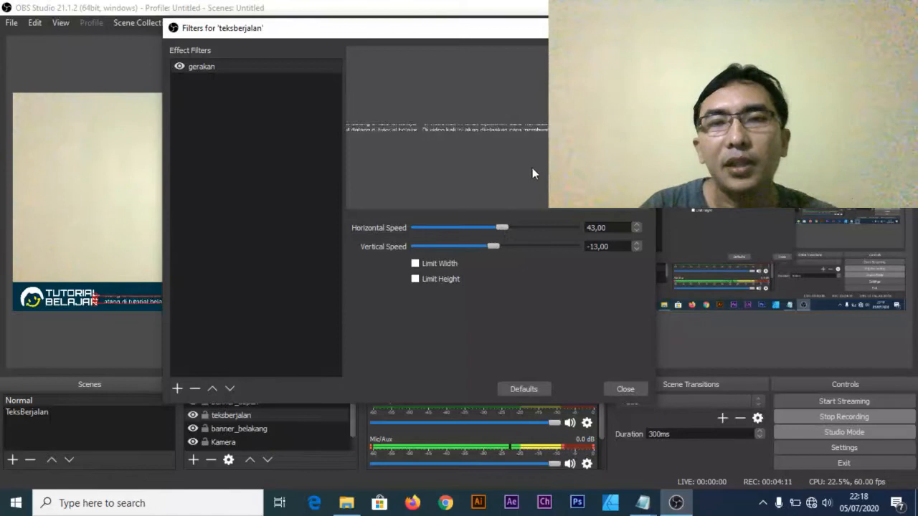
- Set the gerakan filter's vertical speed to 0 and horizontal speed to 78, and close the filter settings
drag(492, 246, 495, 246)
drag(504, 227, 506, 229)
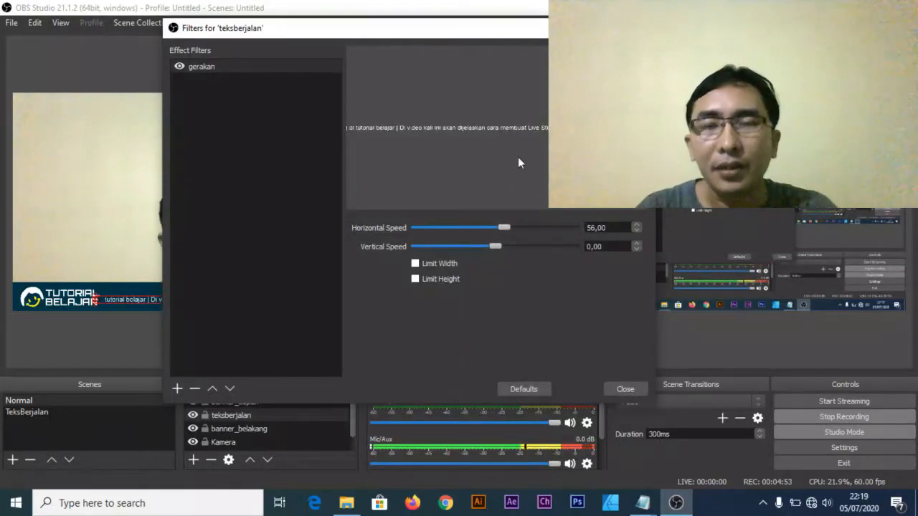
mouse_move(506, 228)
mouse_down()
mouse_move(549, 227)
mouse_move(500, 230)
mouse_move(511, 231)
mouse_up()
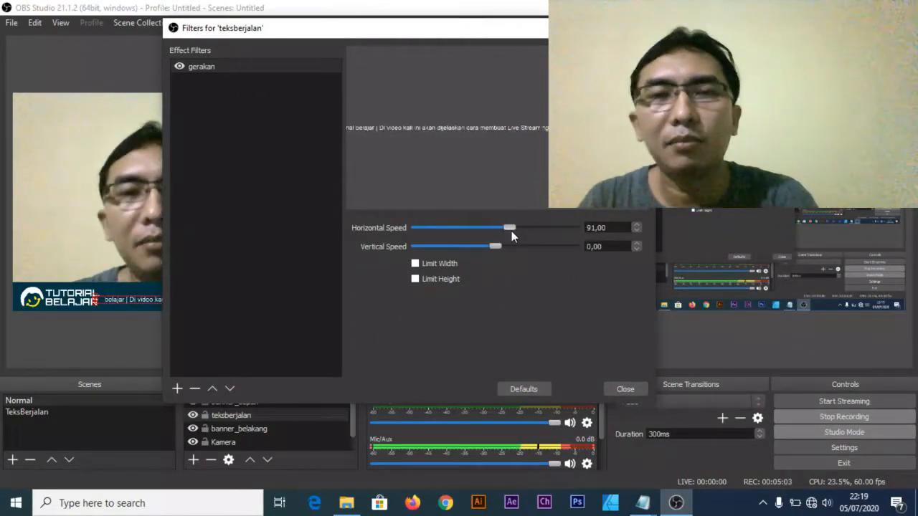
drag(511, 231, 510, 231)
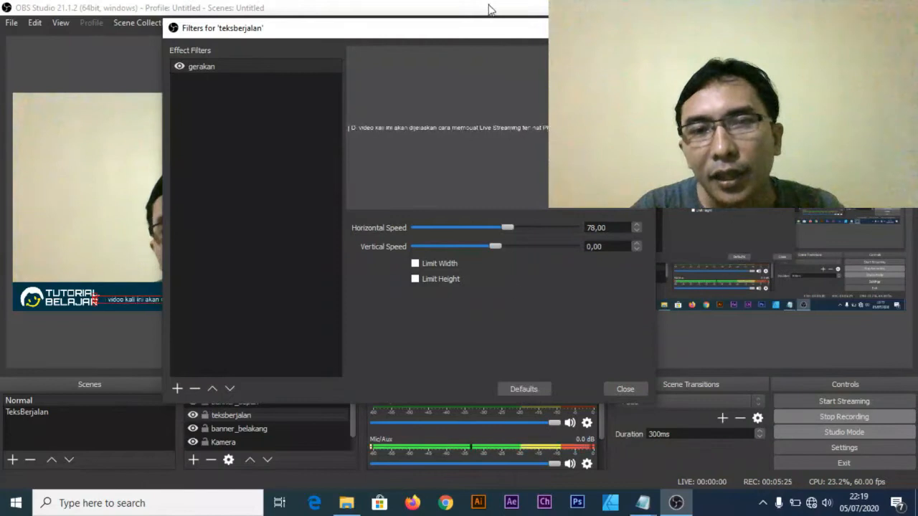
click(626, 390)
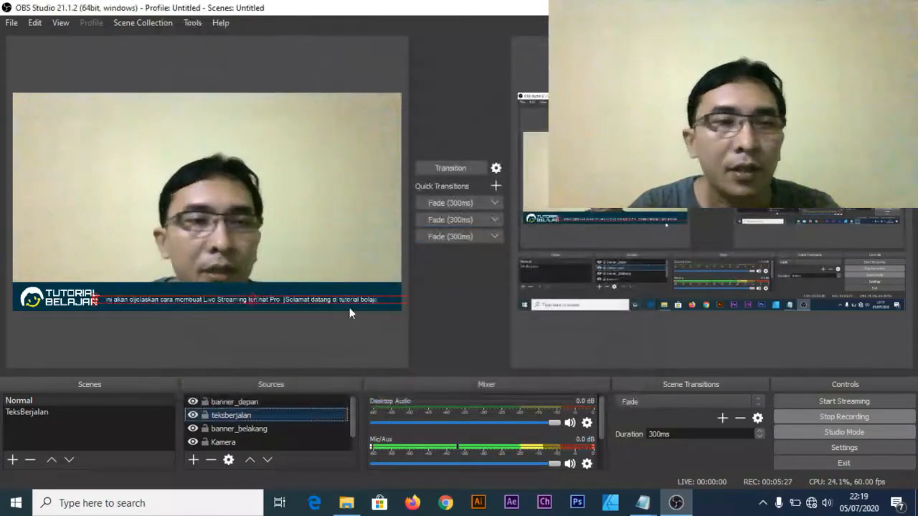
- Check the scrolling footer text in the preview, selecting the camera and banner layers in turn
click(347, 240)
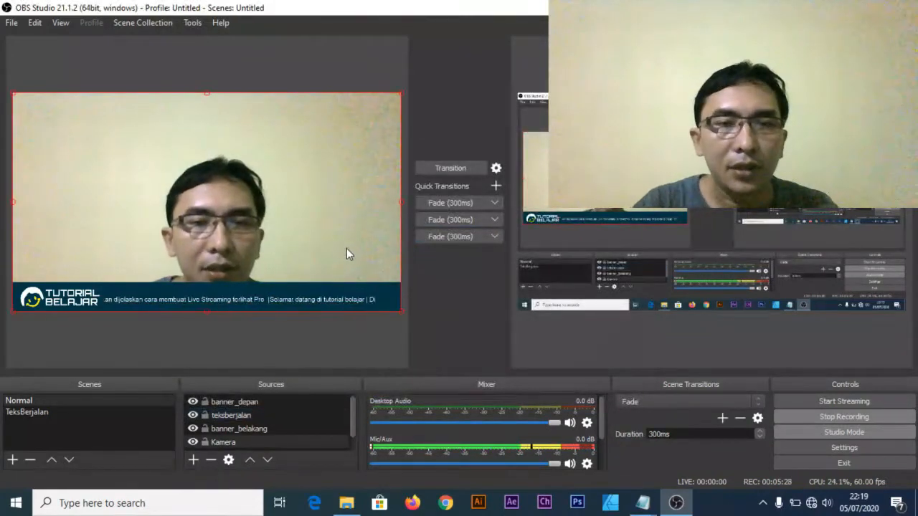
click(262, 302)
click(268, 297)
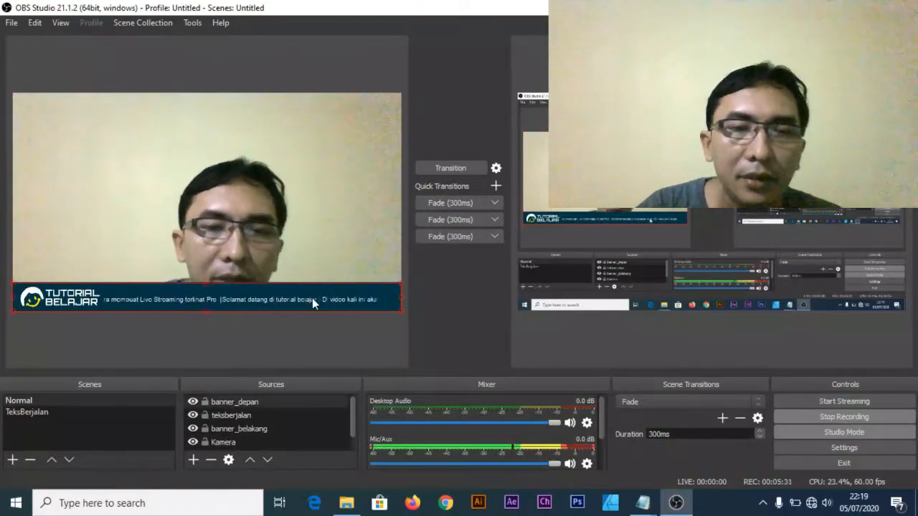
click(343, 250)
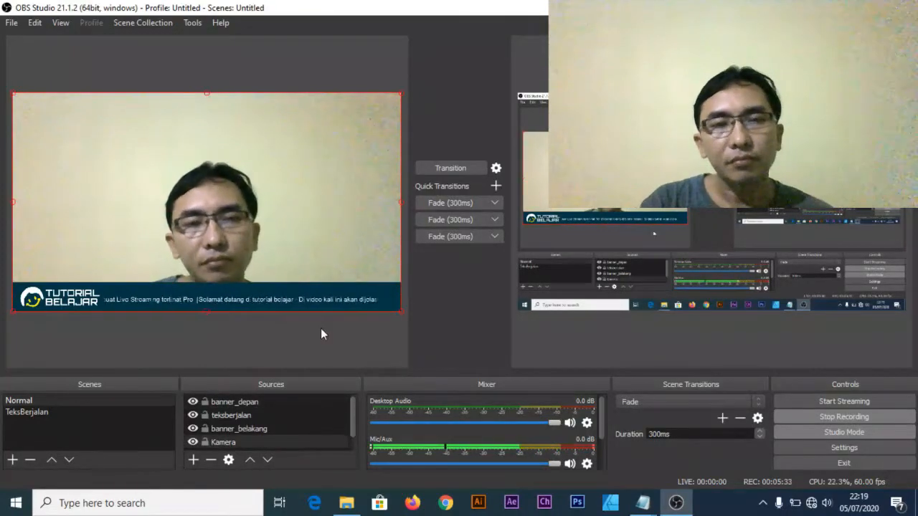
click(347, 297)
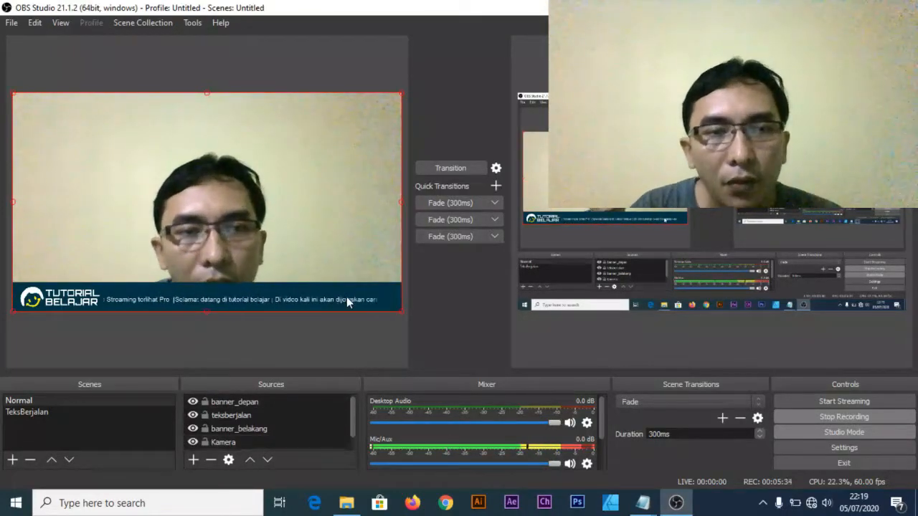
- Set the font style of the teksberjalan text to Arial Bold and apply the source properties
right_click(238, 418)
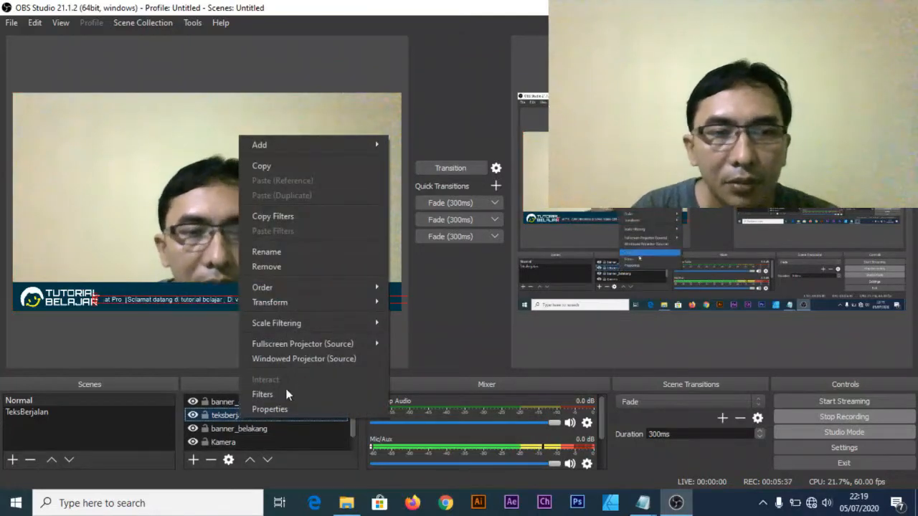
double_click(223, 416)
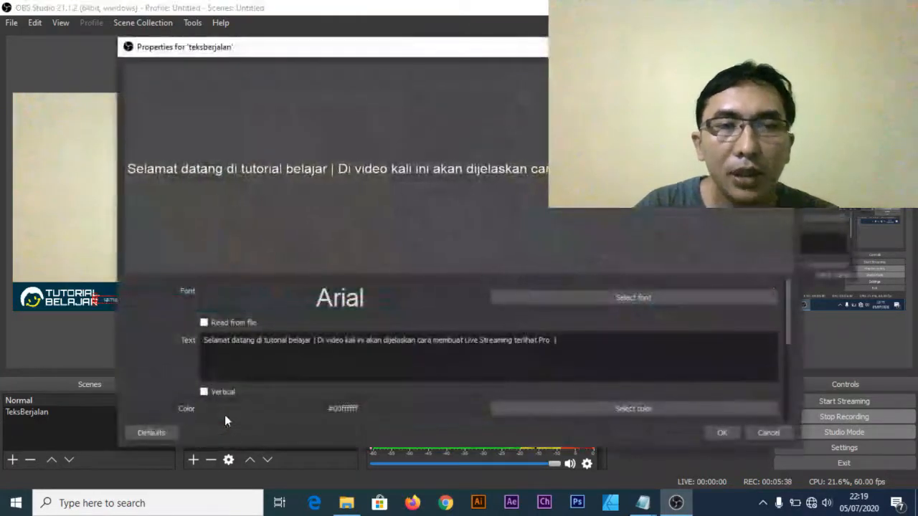
click(653, 300)
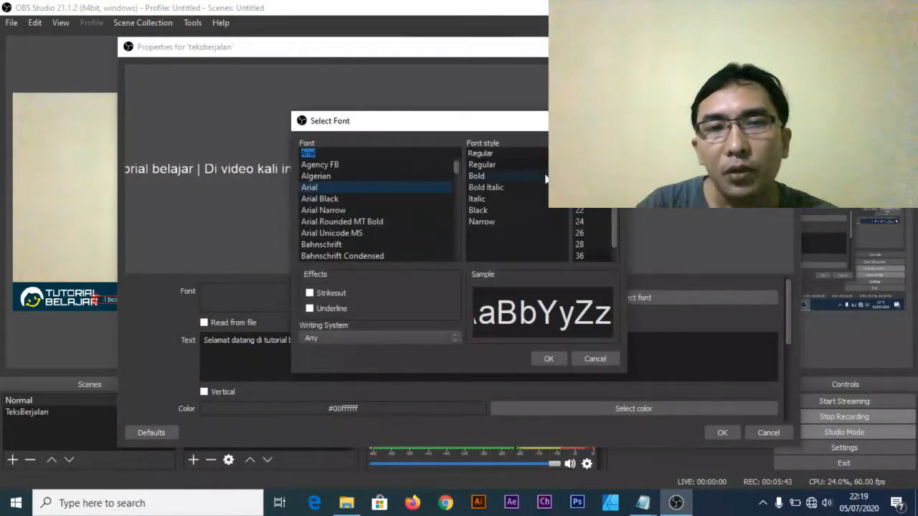
click(480, 176)
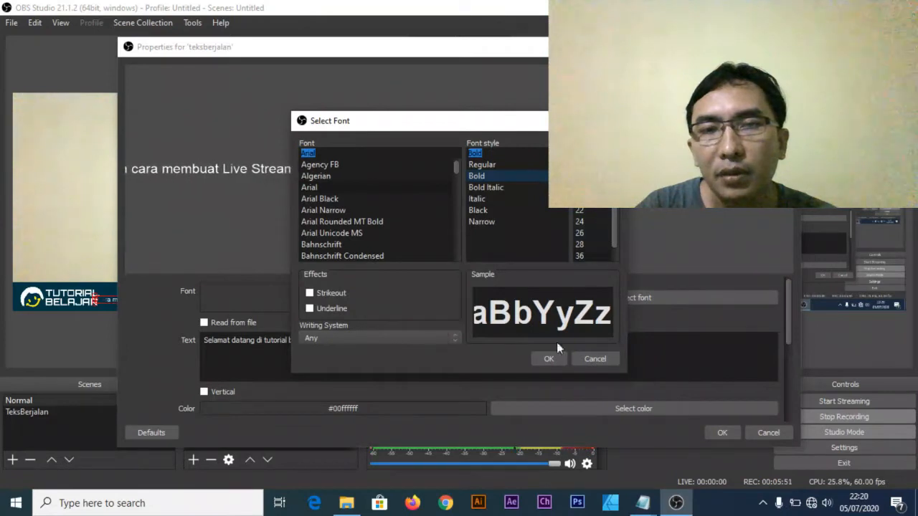
click(548, 359)
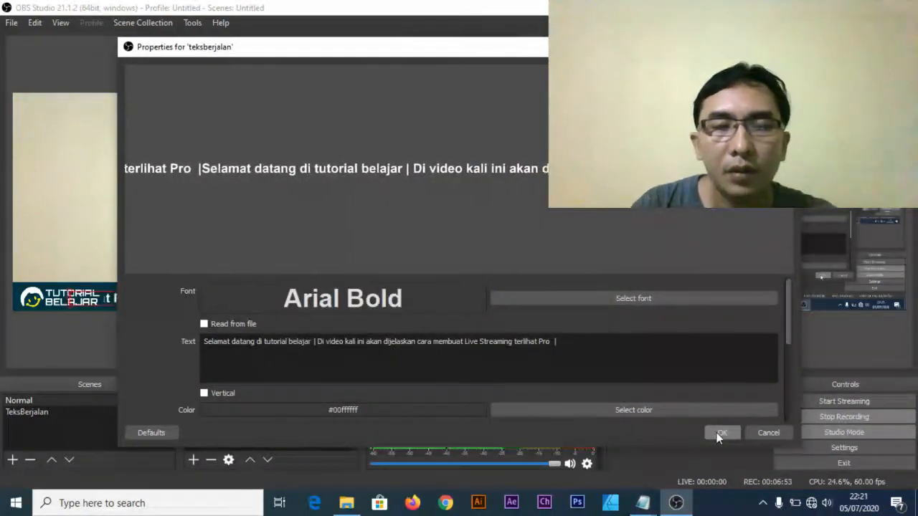
click(718, 433)
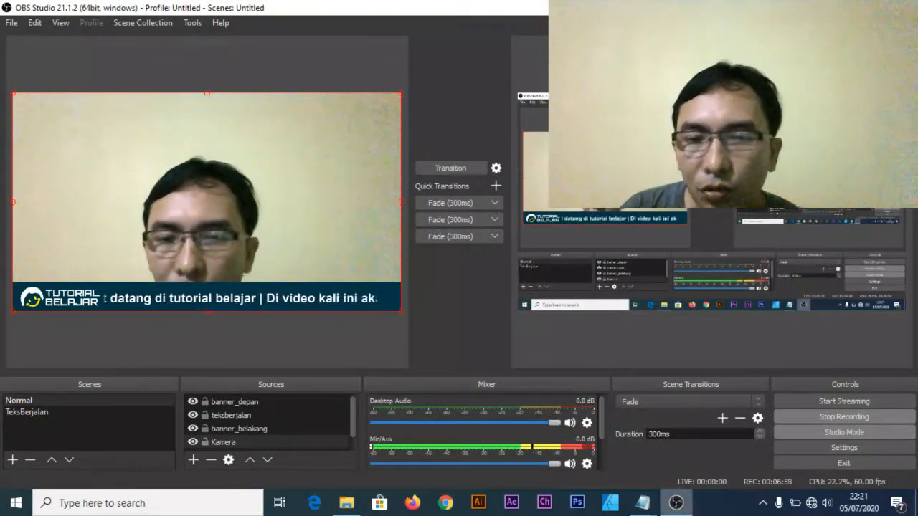
- Switch to the Notepad outline and review the webcam, banner footer and scrolling text items listed for scene 2
mouse_move(643, 502)
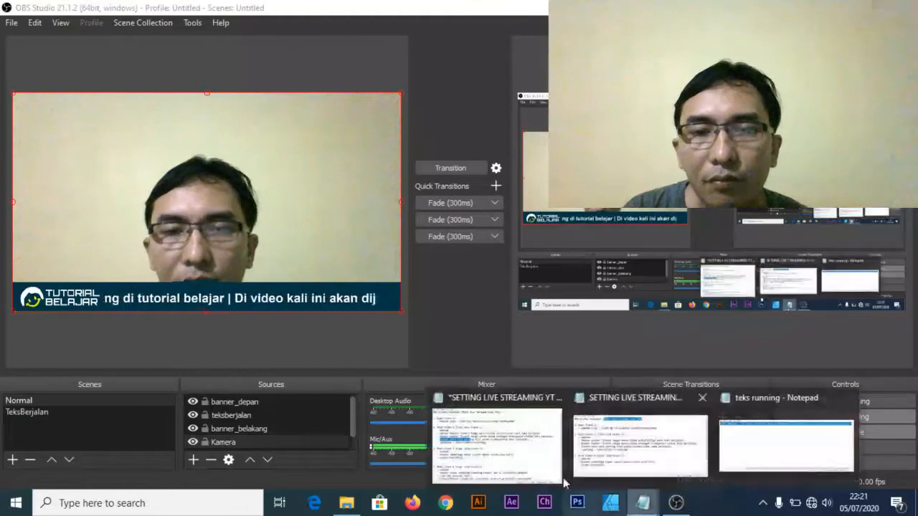
mouse_move(642, 462)
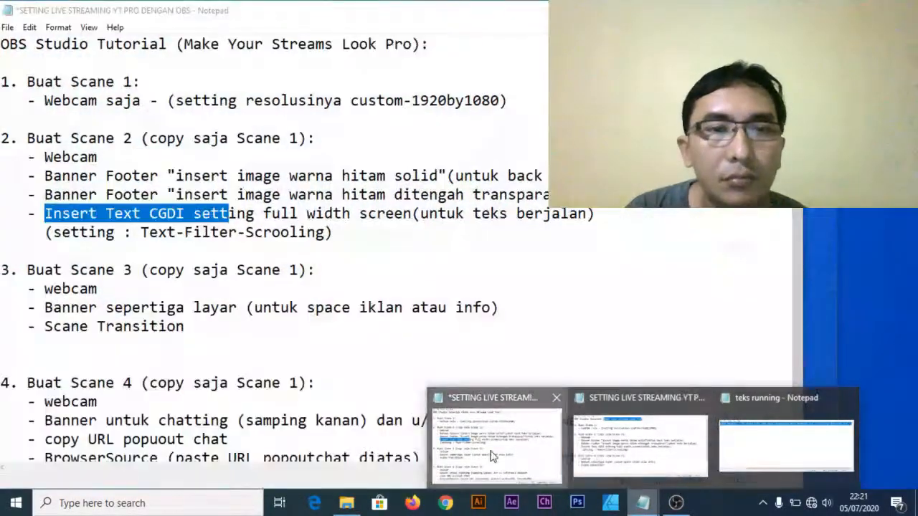
click(502, 445)
click(436, 307)
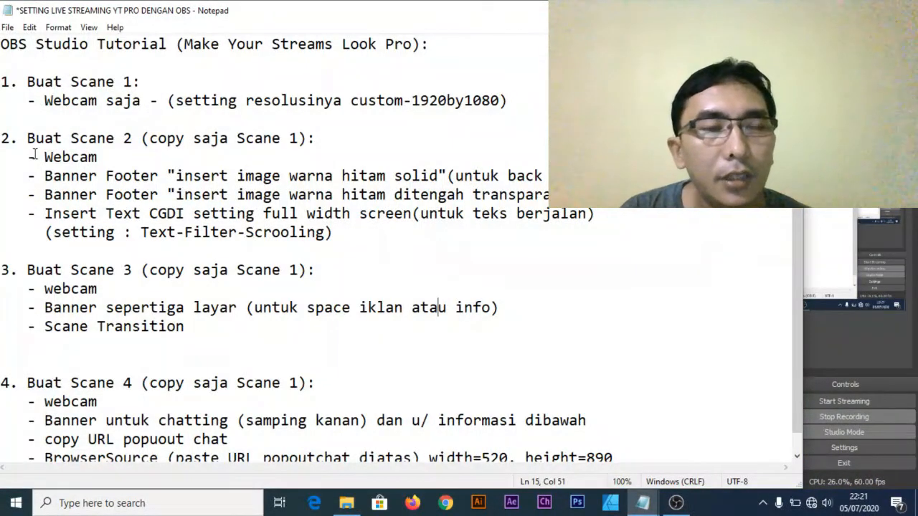
drag(34, 155, 96, 156)
click(79, 215)
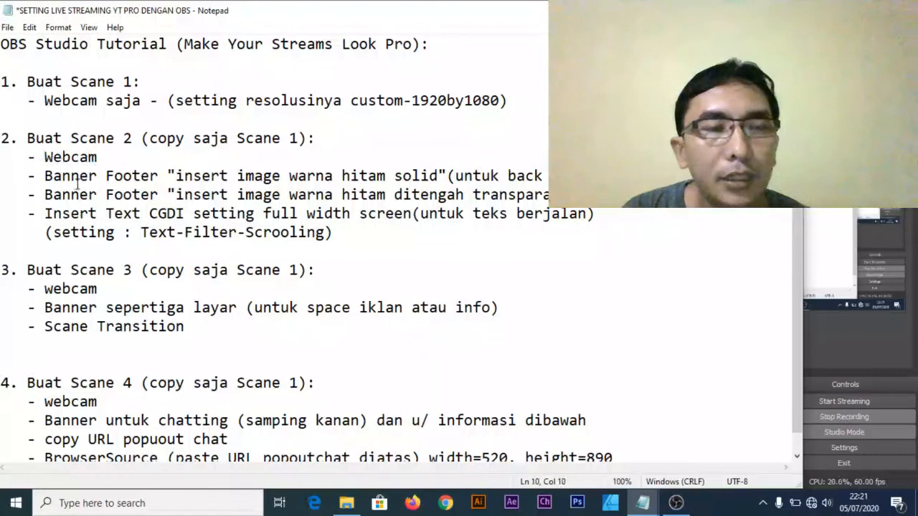
drag(46, 213, 237, 214)
click(422, 229)
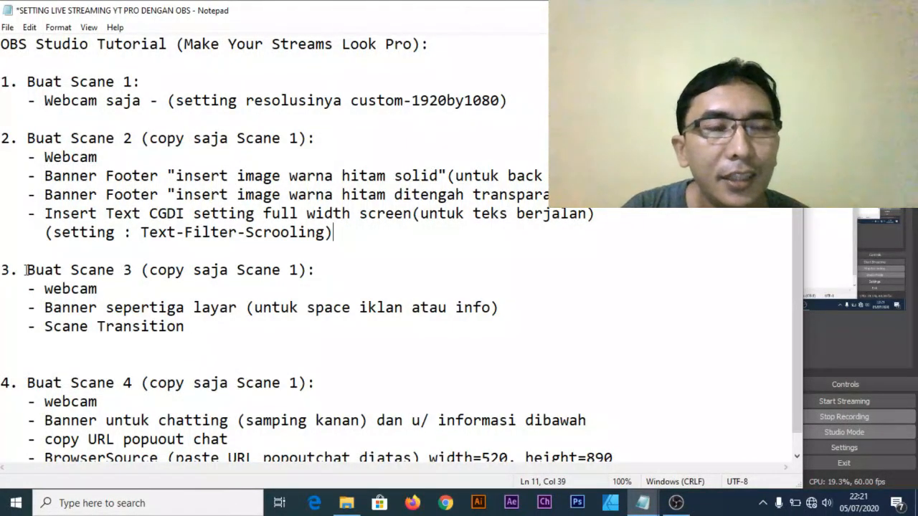
- Read the outline's scene 3 items: webcam, one-third-screen banner for ads or info, and scene transition
drag(48, 288, 166, 282)
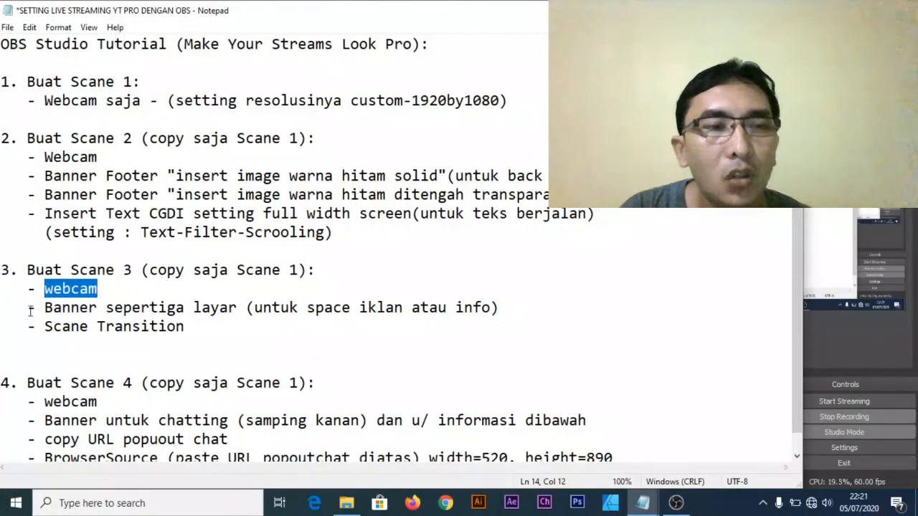
drag(46, 309, 504, 307)
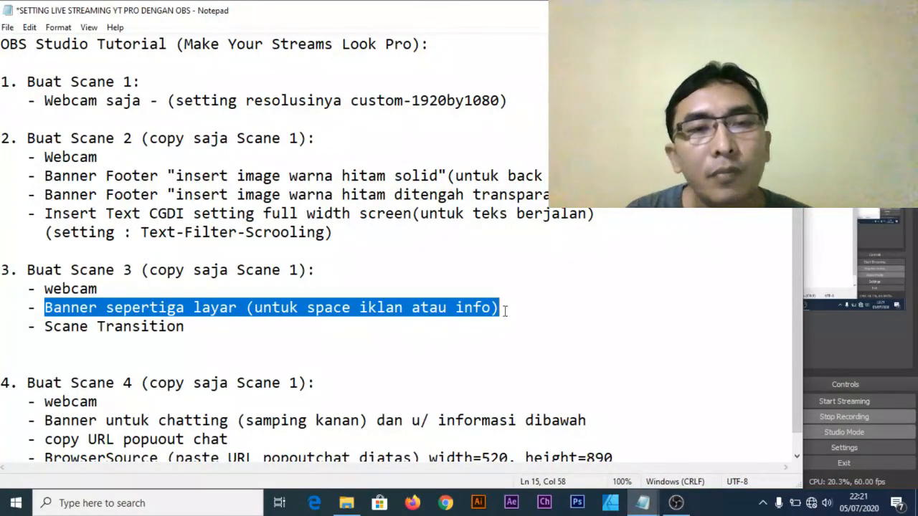
click(436, 352)
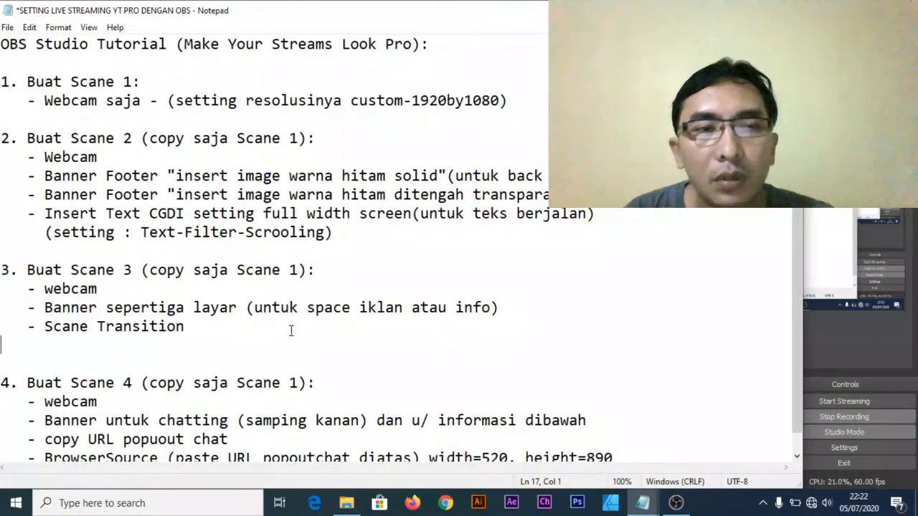
click(193, 327)
drag(201, 326, 42, 324)
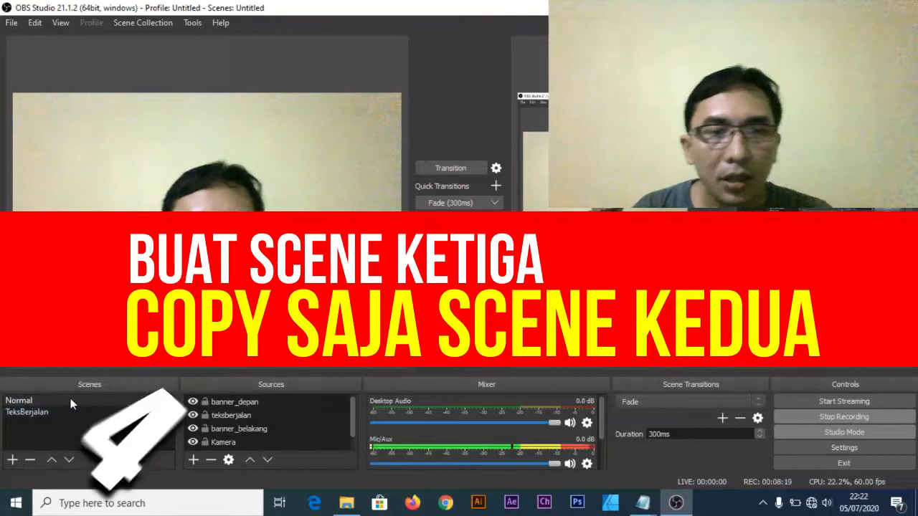
- Duplicate the TeksBerjalan scene under the name banner_iklan
click(36, 413)
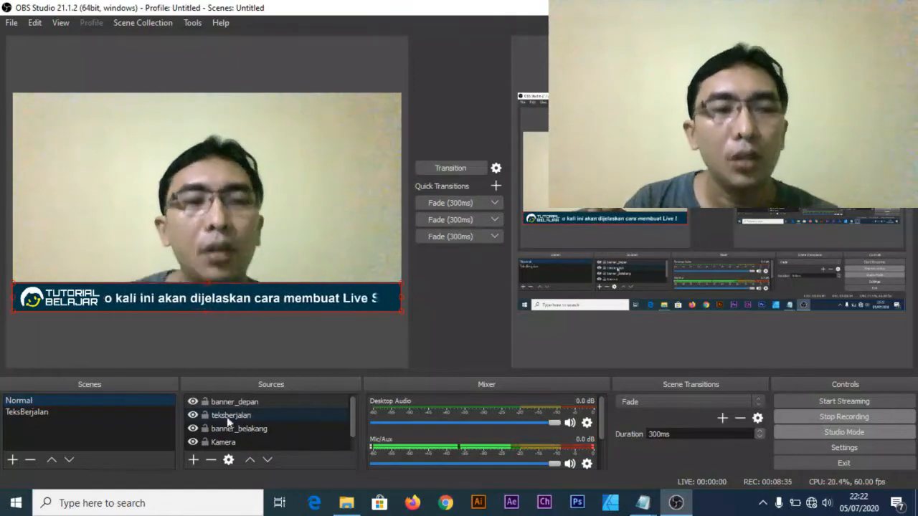
click(45, 415)
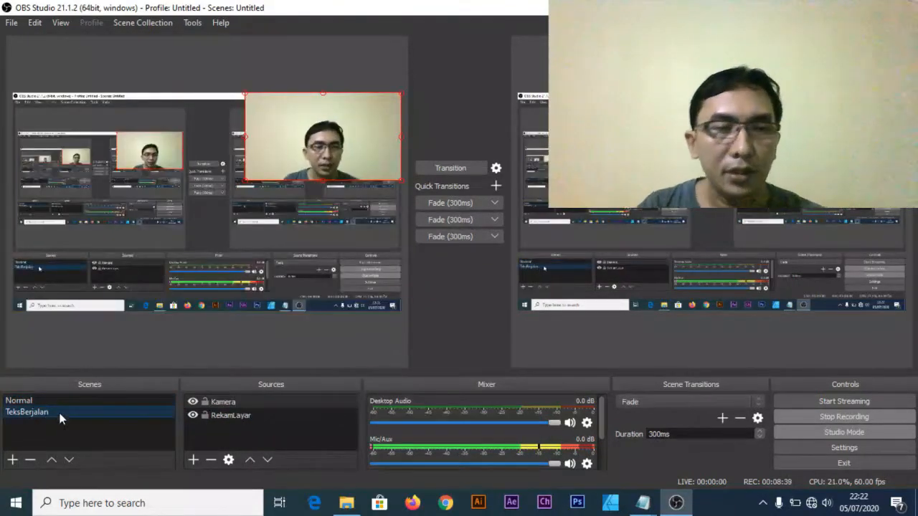
right_click(57, 413)
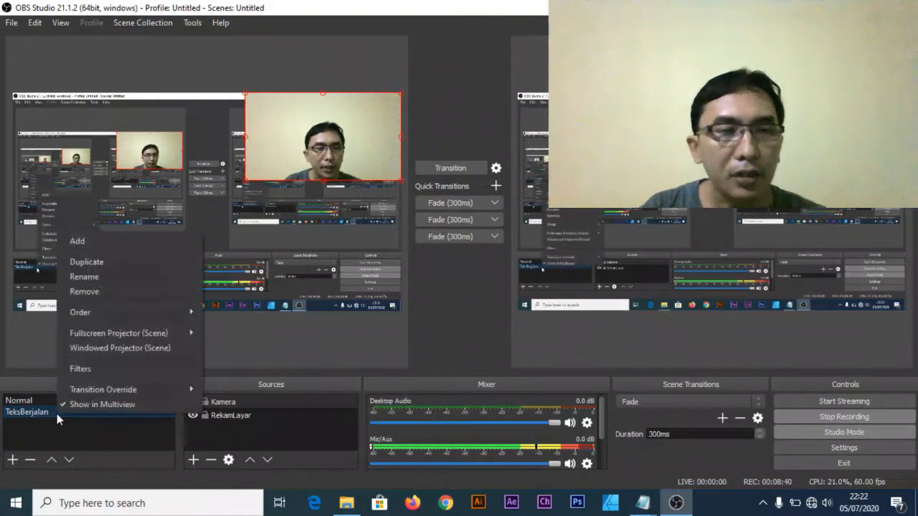
click(127, 262)
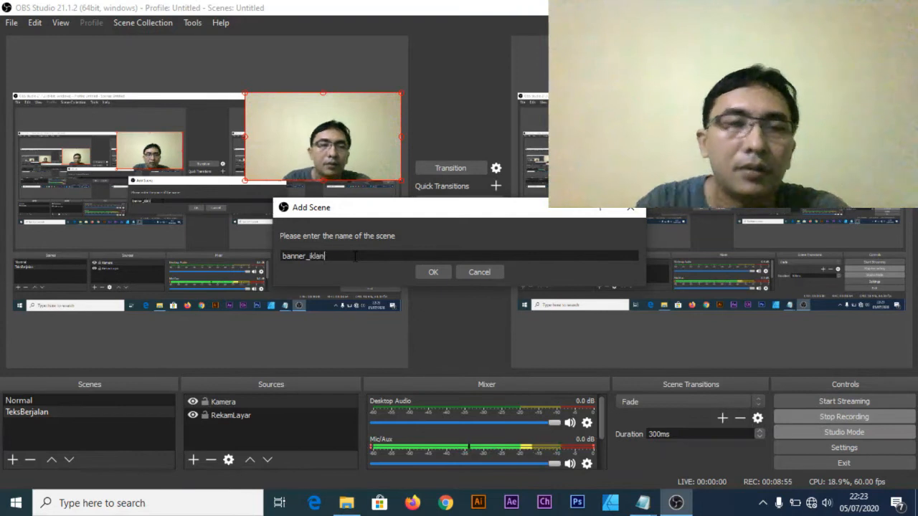
click(432, 272)
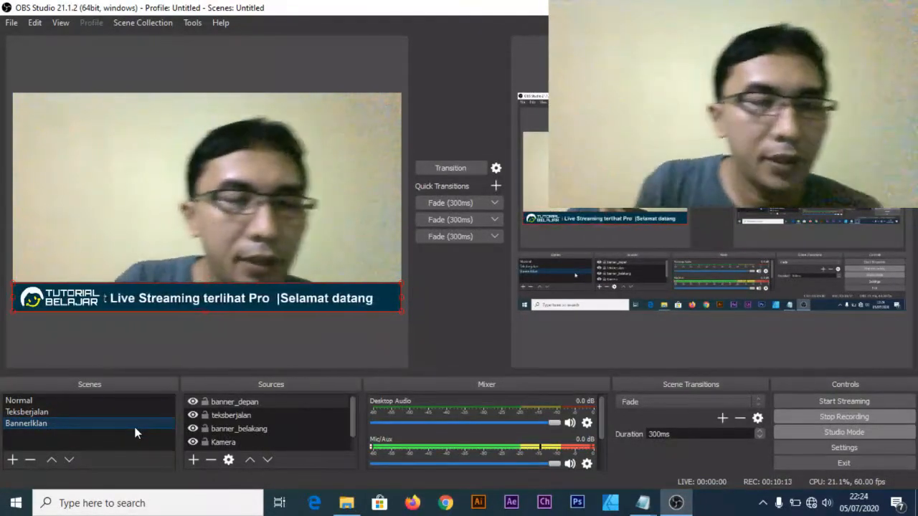
- Compare the sources of the BannerIklan and Teksberjalan scenes, and review the scene 3 items in the Notepad outline
click(264, 404)
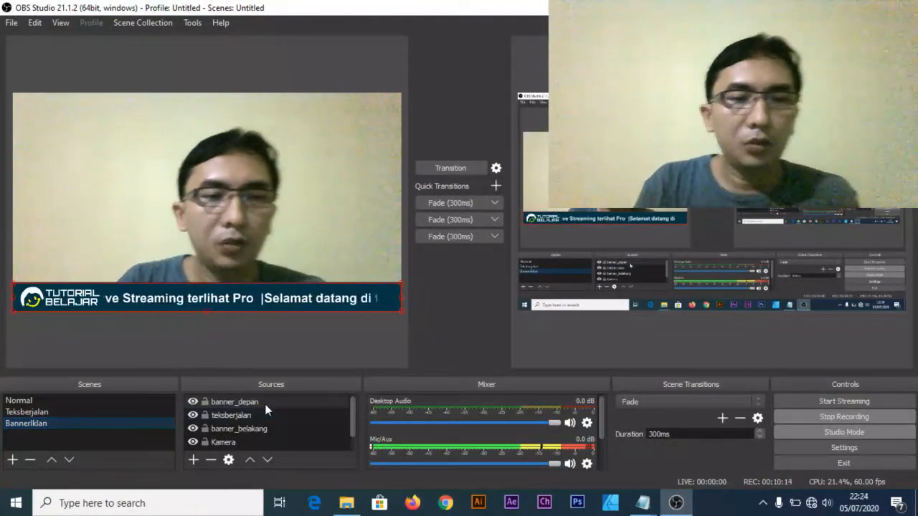
click(39, 414)
click(218, 401)
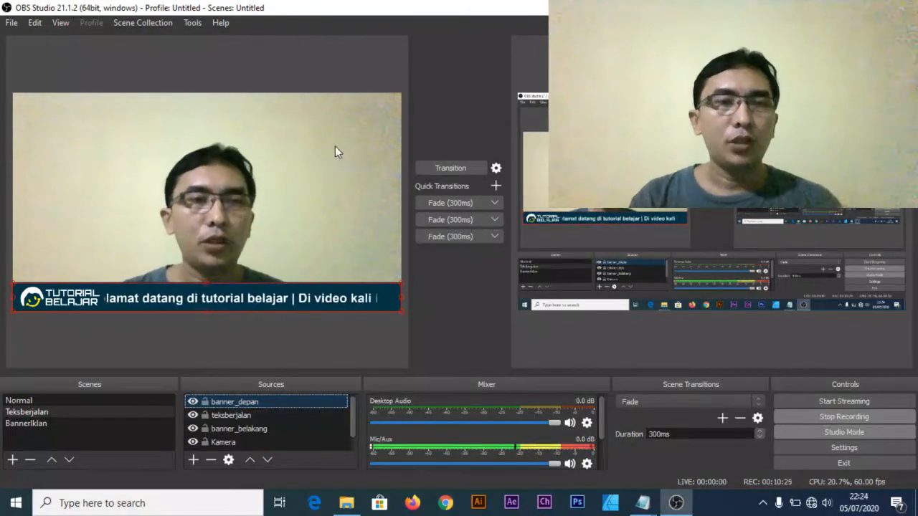
click(643, 502)
click(541, 458)
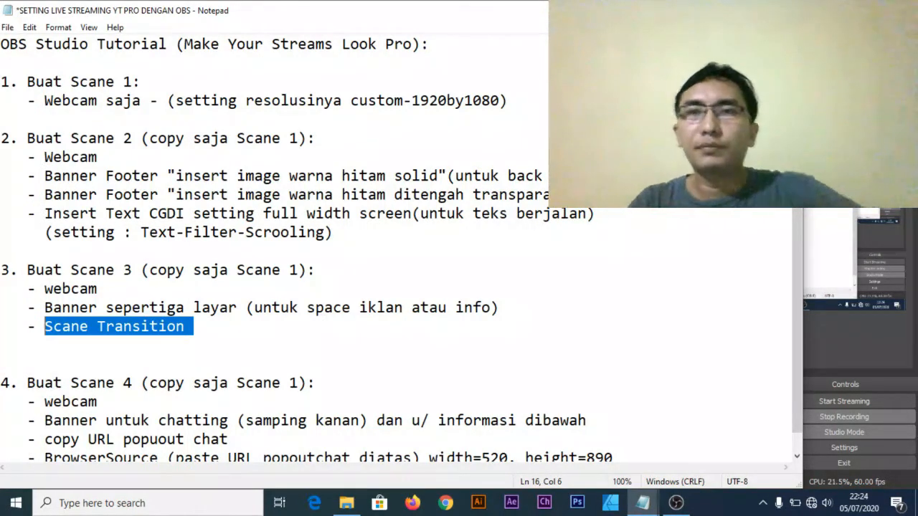
click(726, 11)
click(271, 187)
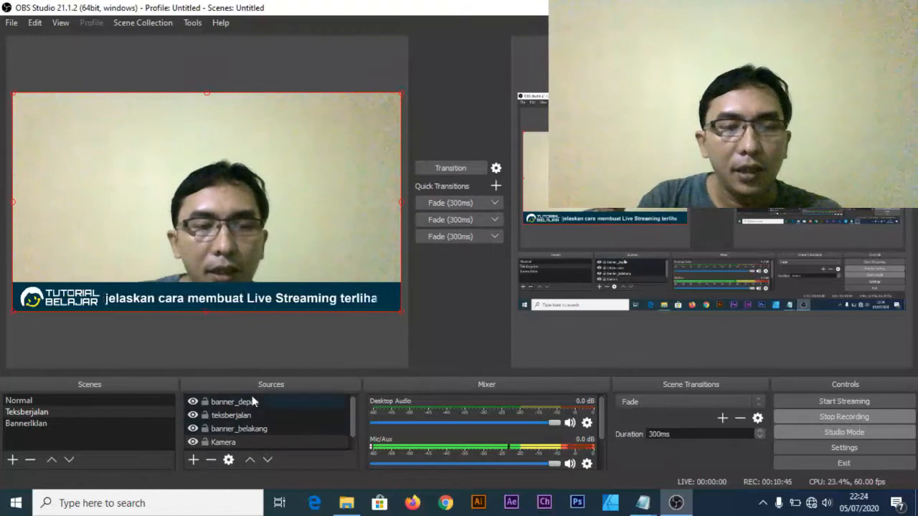
- Add a new image source named banner_iklan to the Teksberjalan scene
click(194, 461)
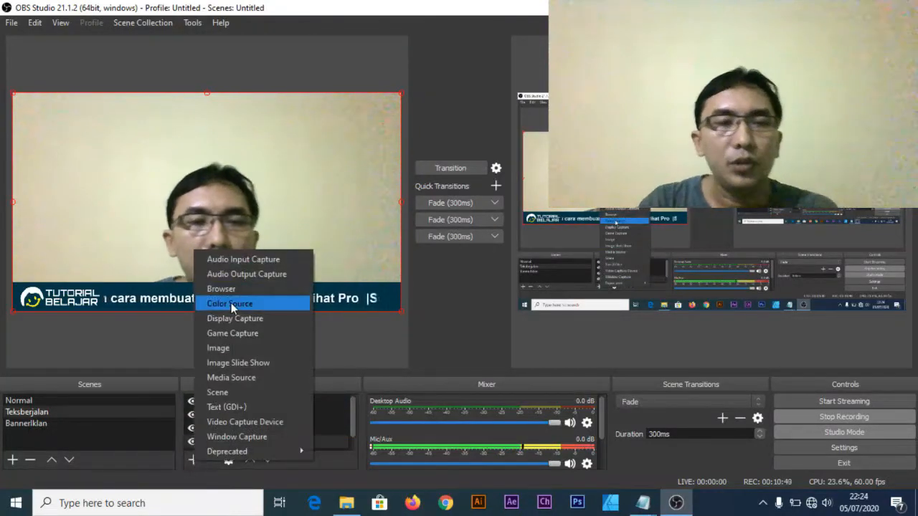
click(244, 348)
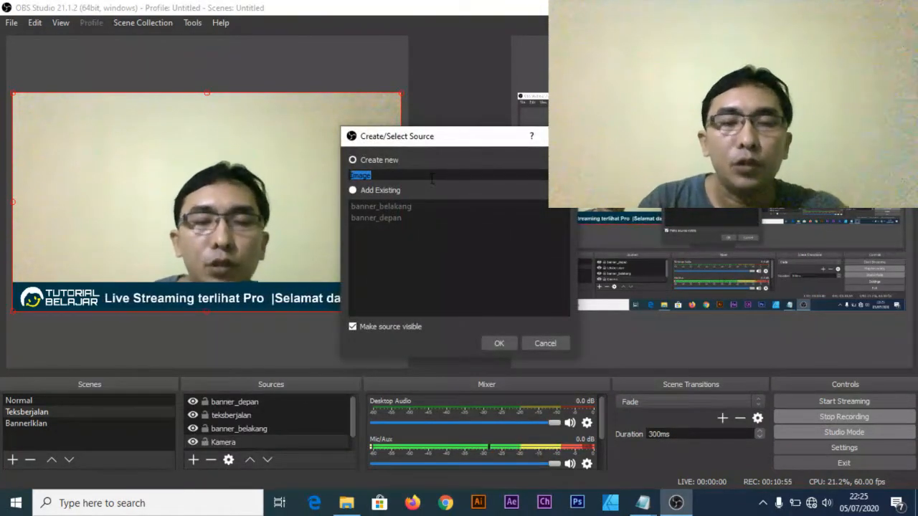
text(banner)
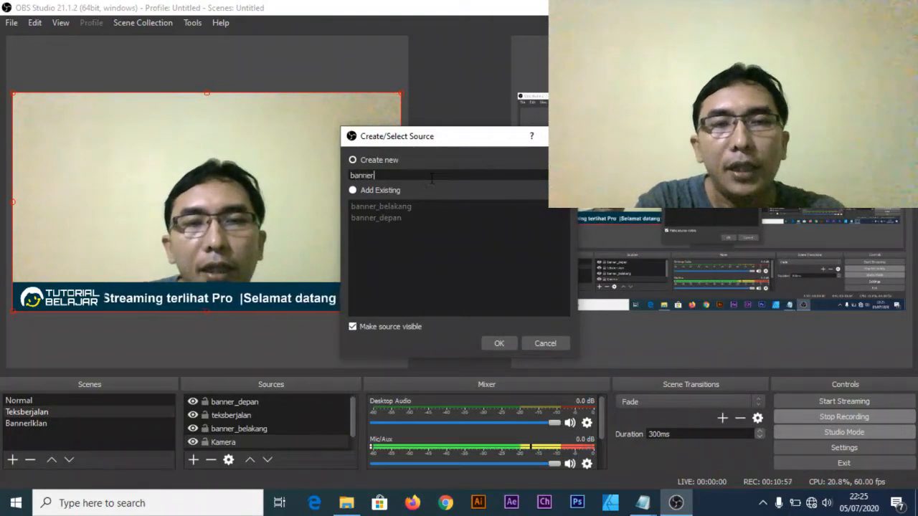
text(_ikl)
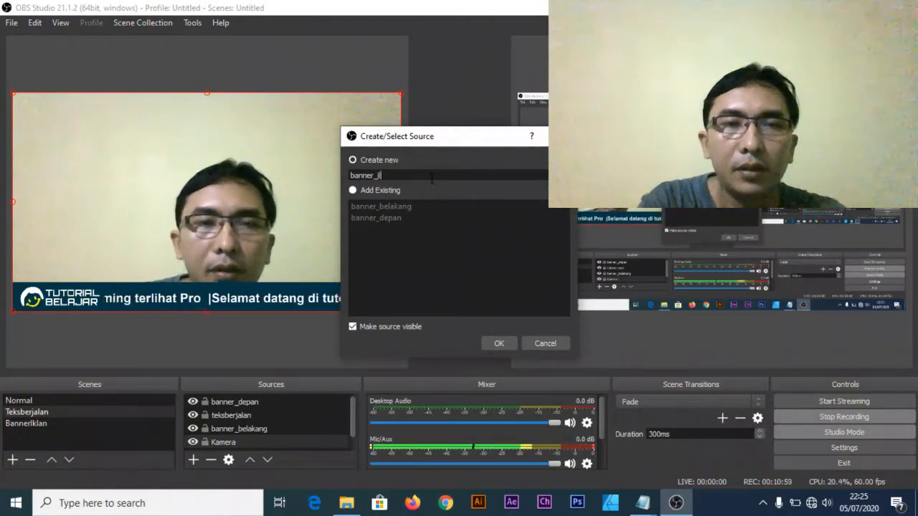
text(an)
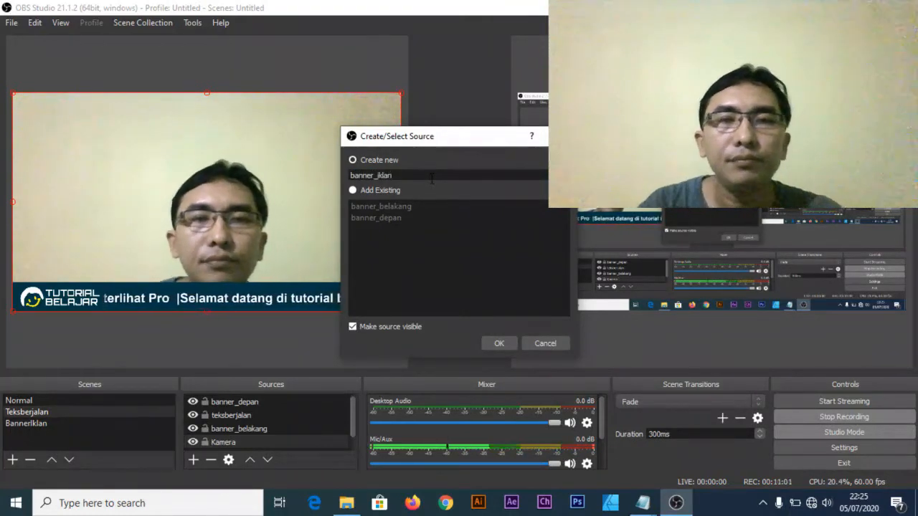
click(505, 348)
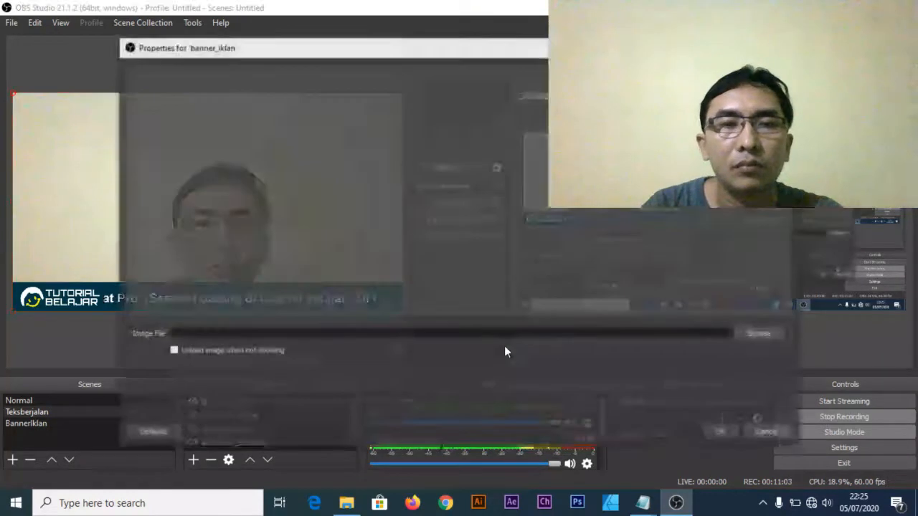
- Load the YT-Back Footer (SplitScreen) image from the REKAM LAYAR folder into the banner_iklan source
click(764, 339)
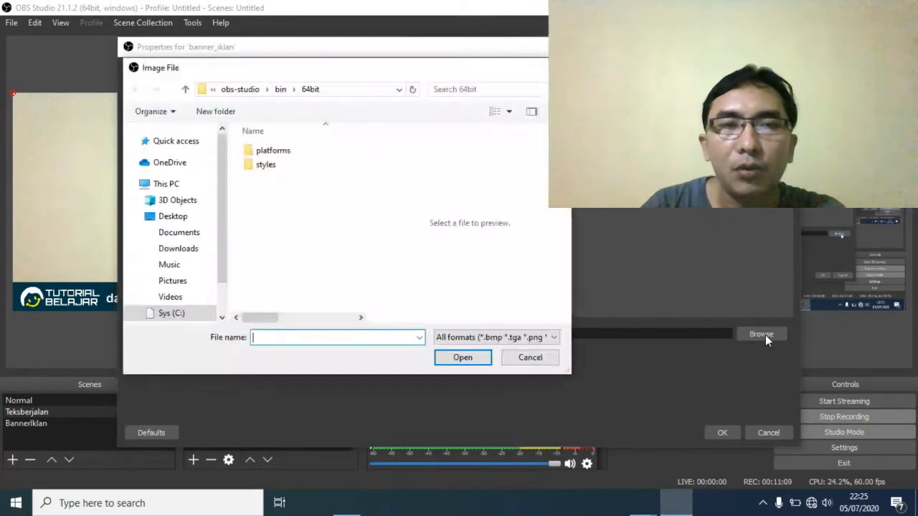
scroll(201, 289, down, 2)
click(463, 250)
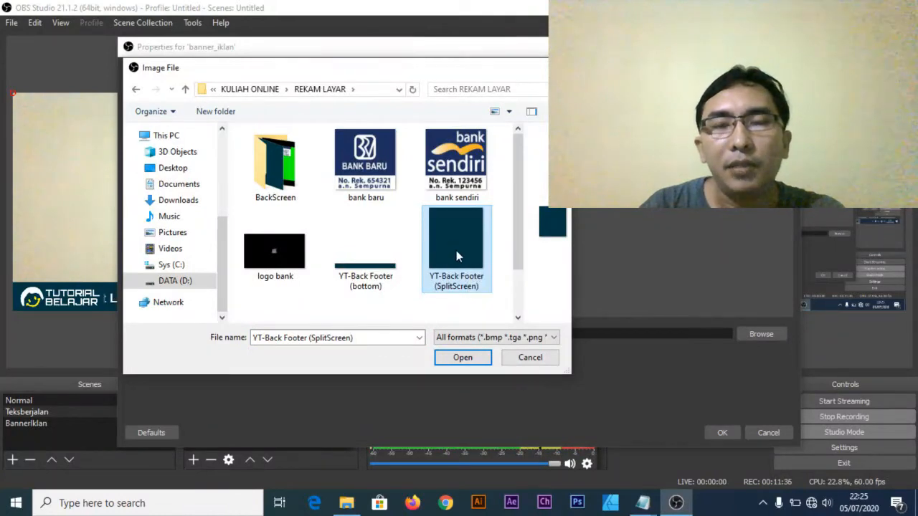
click(470, 355)
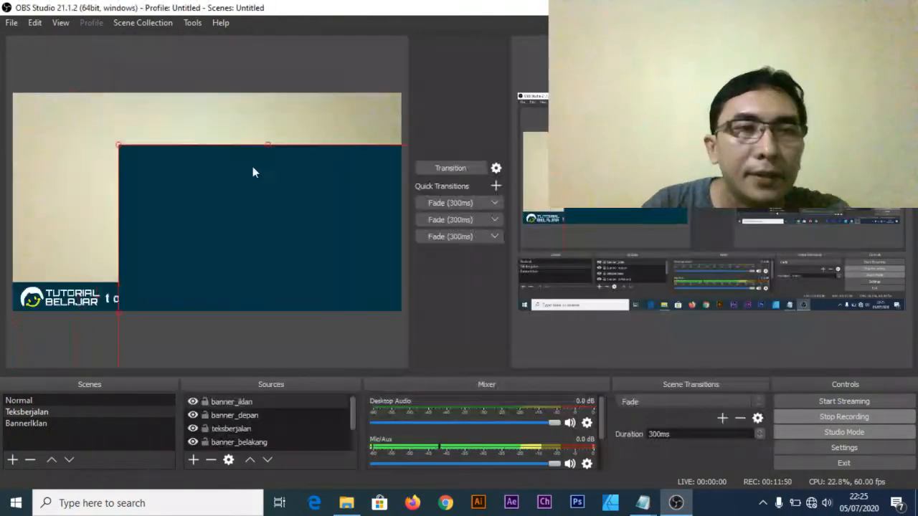
- Scale down and move the banner_iklan image so it covers about the right third of the canvas above the scrolling footer
drag(252, 166, 228, 164)
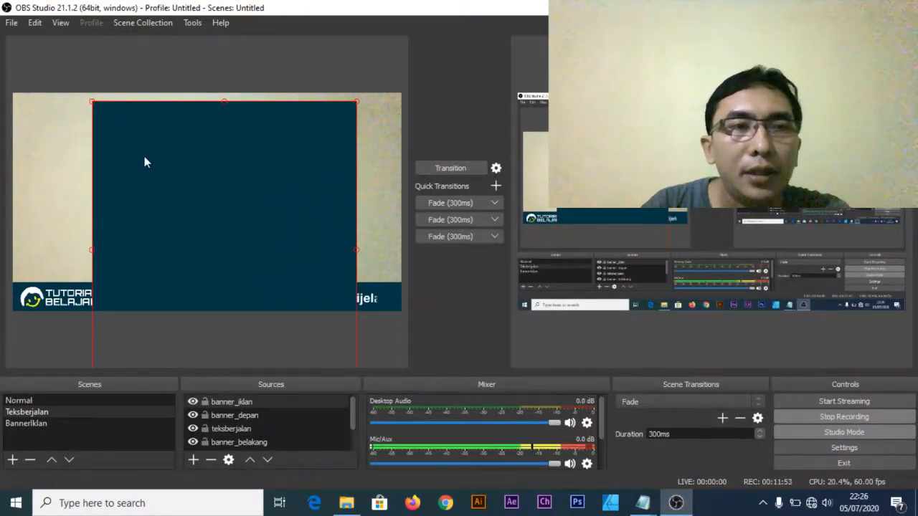
drag(99, 93, 293, 156)
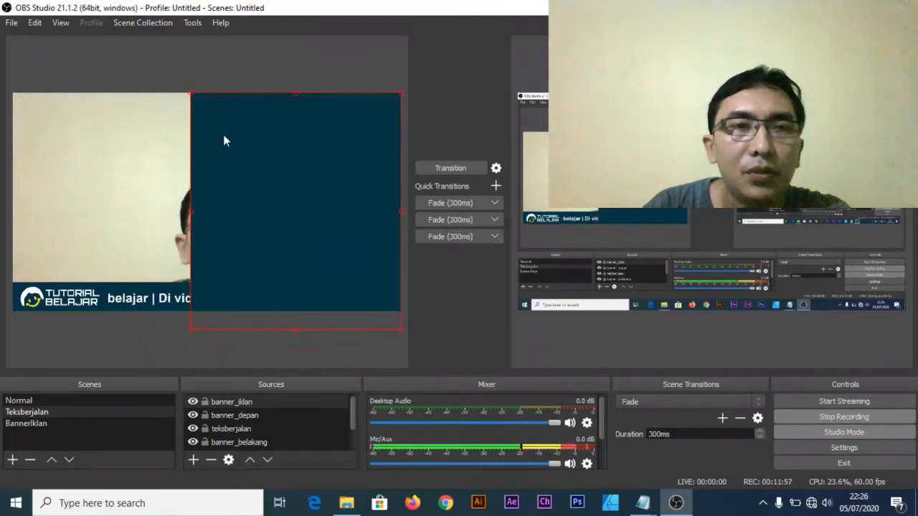
drag(194, 99, 267, 141)
drag(305, 191, 314, 153)
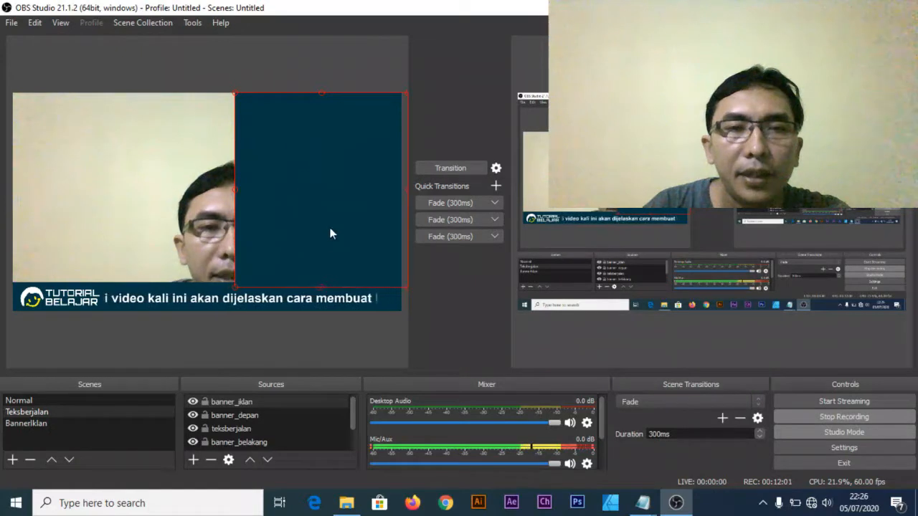
drag(236, 189, 237, 241)
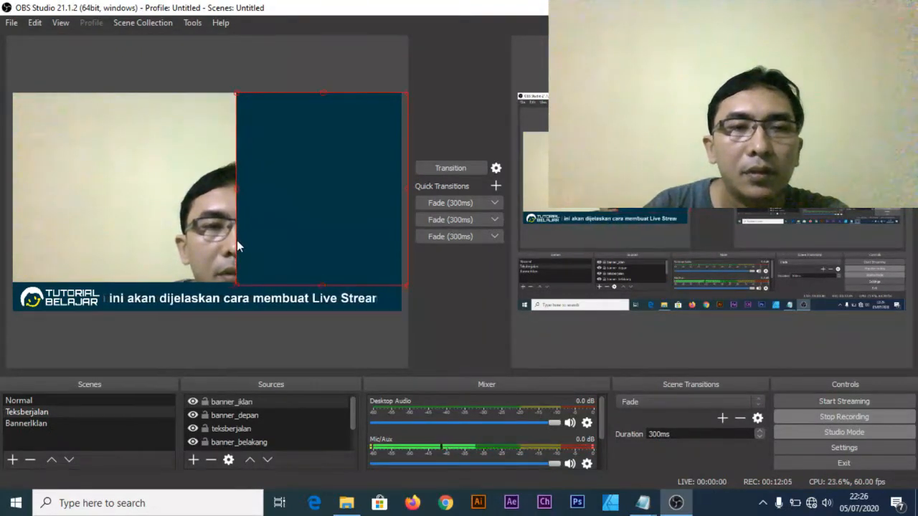
drag(281, 150, 301, 157)
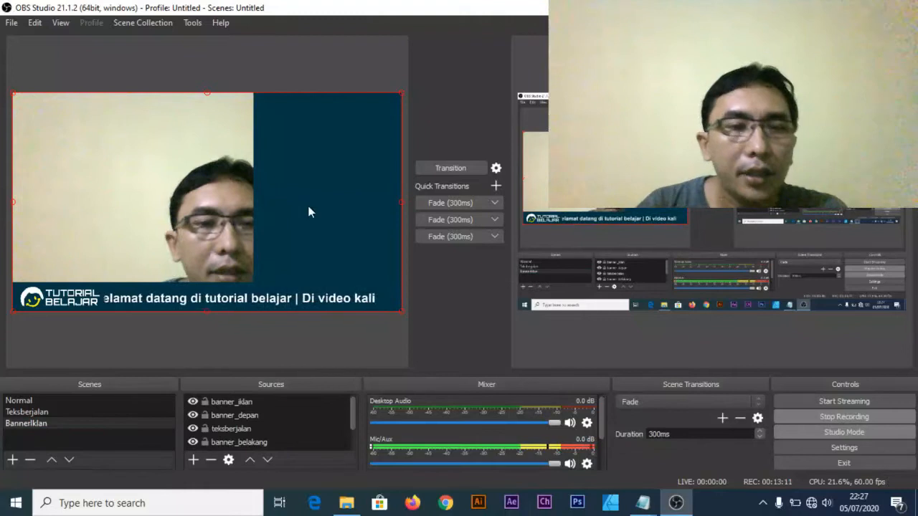
- Shift the camera layer of the BannerIklan scene to the left and enlarge it to fill the area beside the ad banner
click(305, 180)
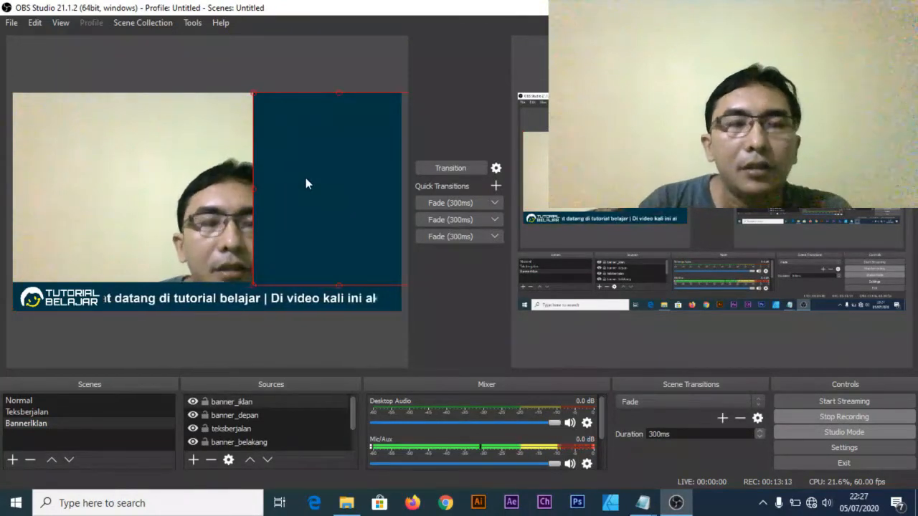
click(195, 180)
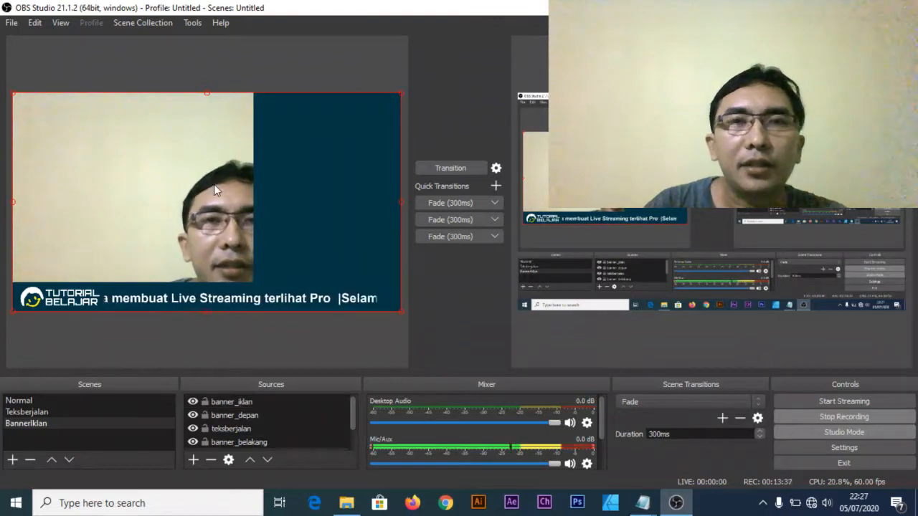
drag(214, 184, 131, 164)
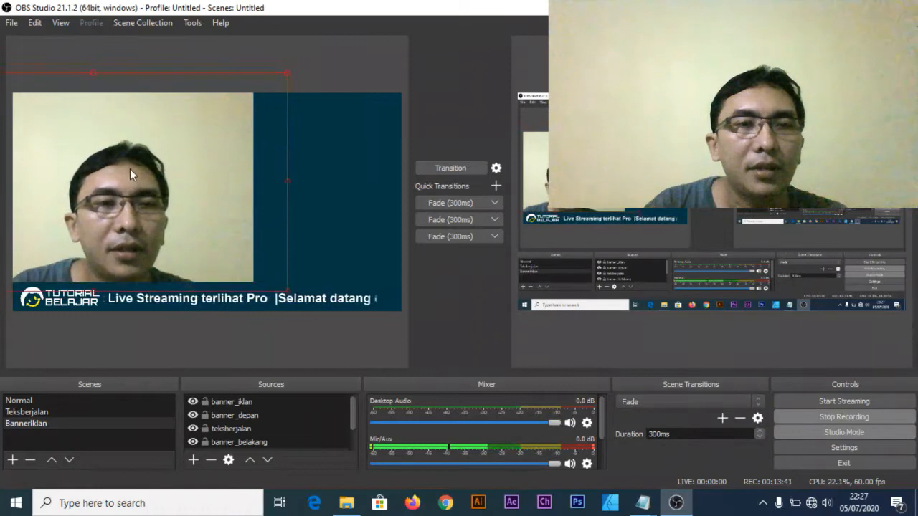
drag(286, 74, 332, 32)
drag(174, 162, 147, 153)
click(366, 66)
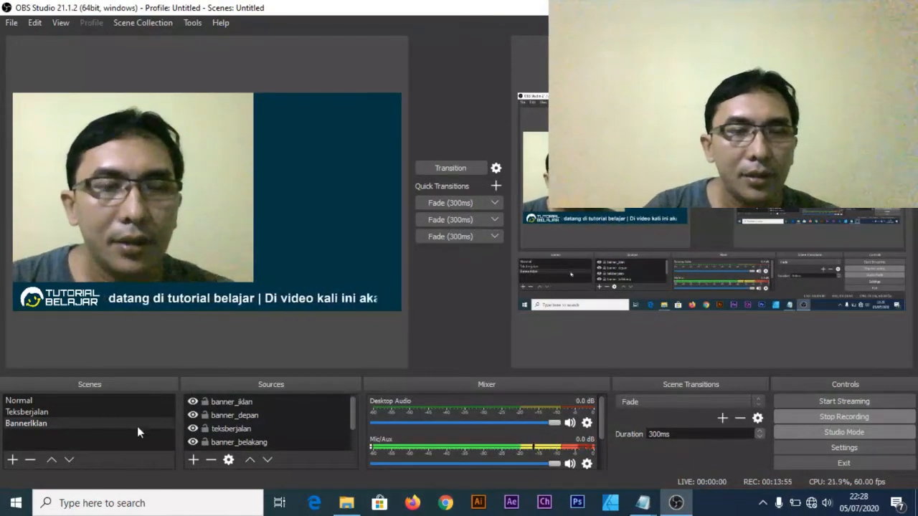
- Switch to the REKAM LAYAR folder, preview logo bank.gif and the bank baru and bank sendiri images, and return to OBS Studio
mouse_move(647, 504)
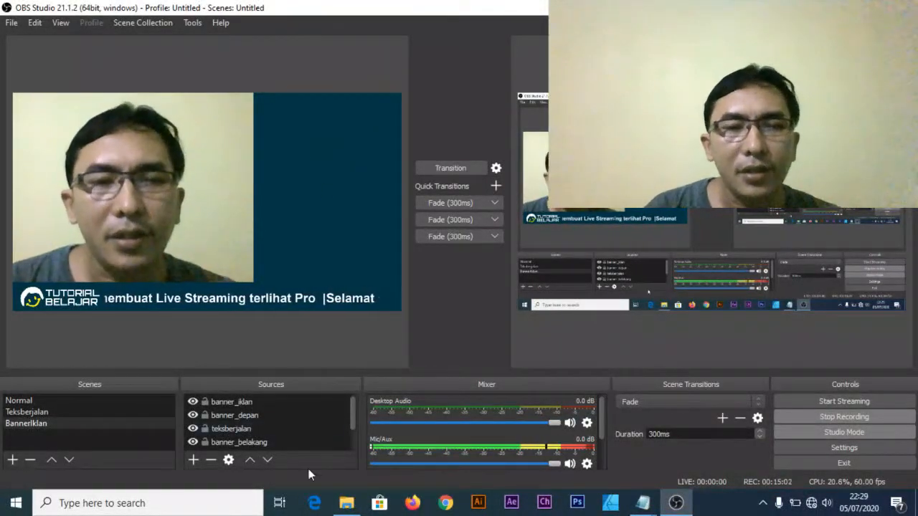
click(349, 503)
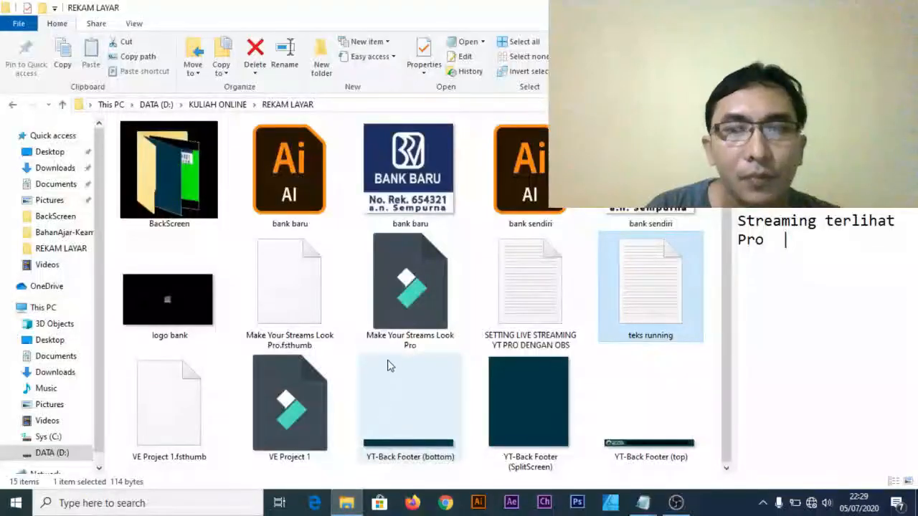
click(195, 307)
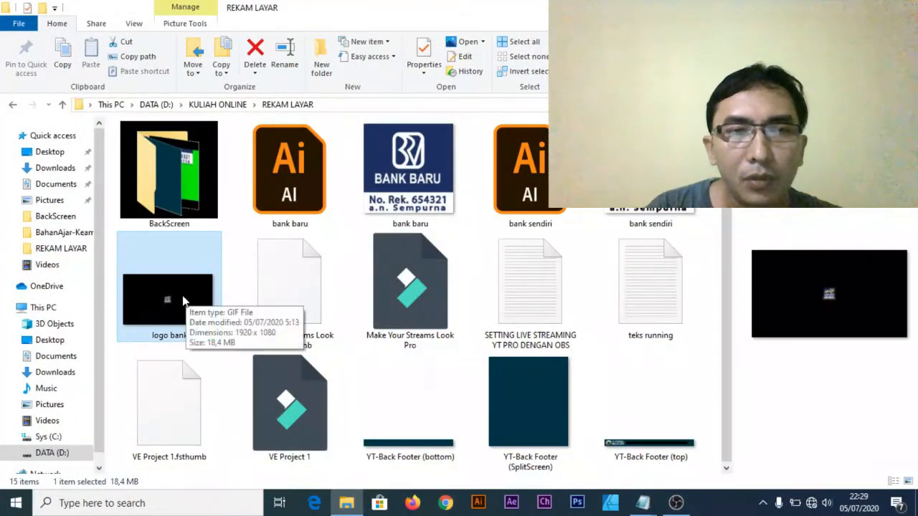
double_click(170, 294)
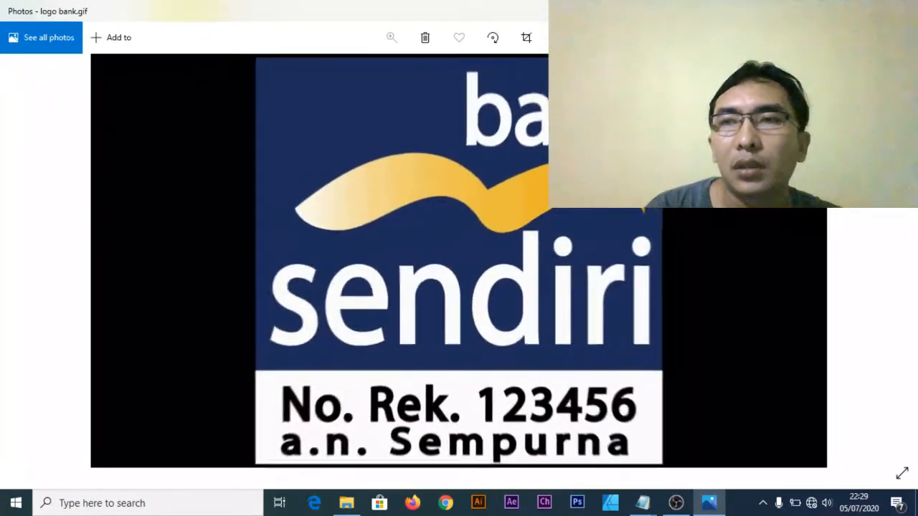
click(901, 11)
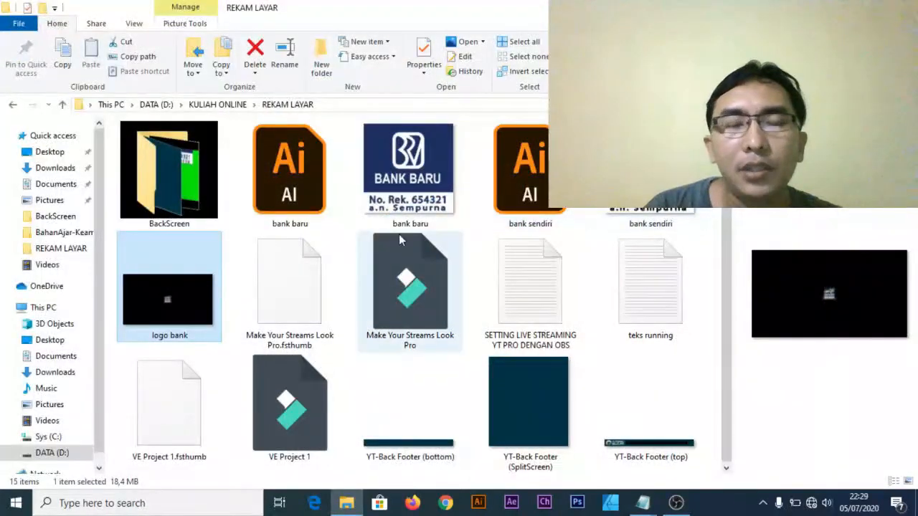
click(402, 193)
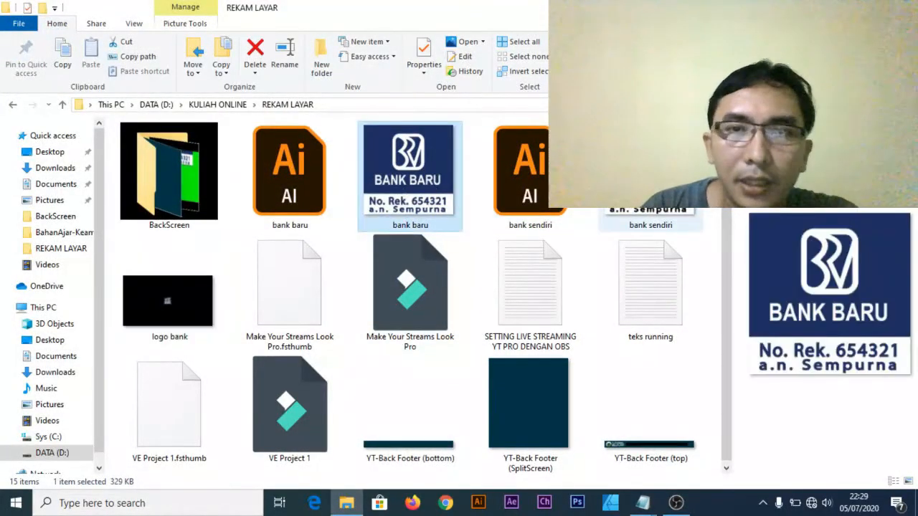
ctrl+click(427, 176)
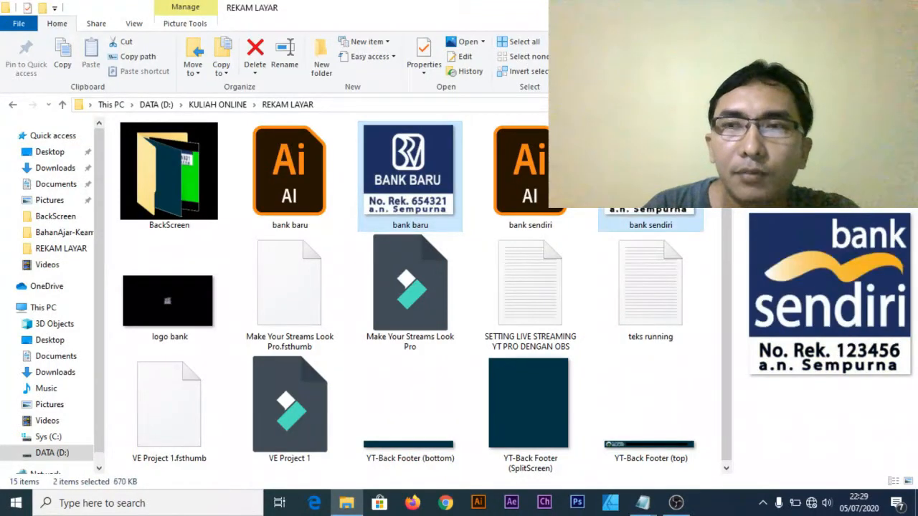
key(alt+Tab)
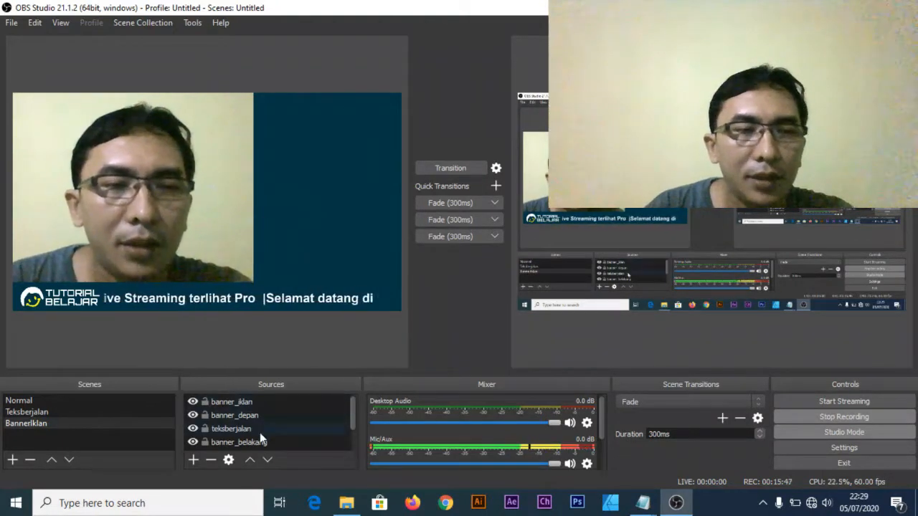
- Add a new Text (GDI+) source named Salurkan to the BannerIklan scene
scroll(265, 439, down, 1)
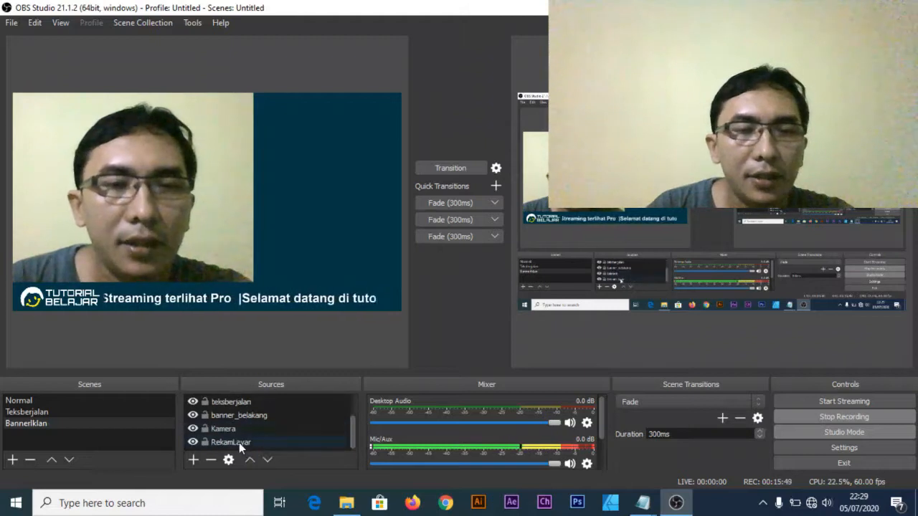
click(193, 460)
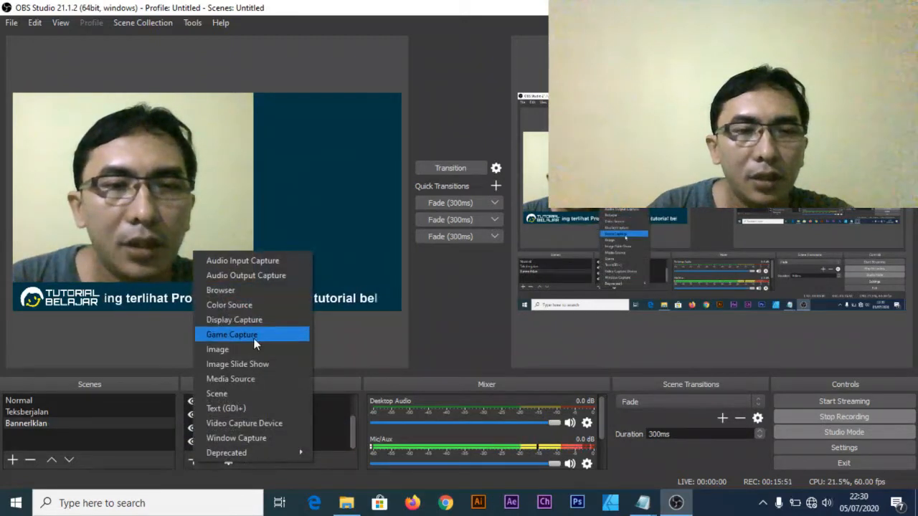
click(237, 410)
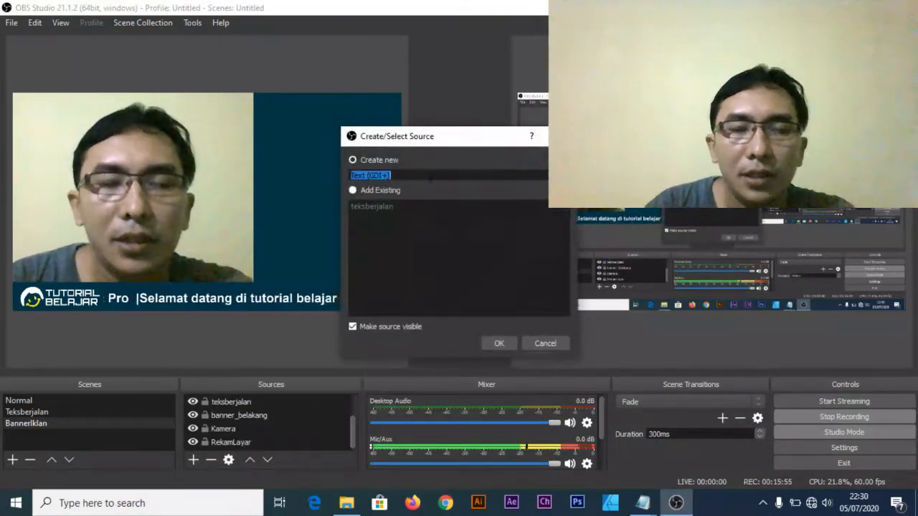
text(Salurkan)
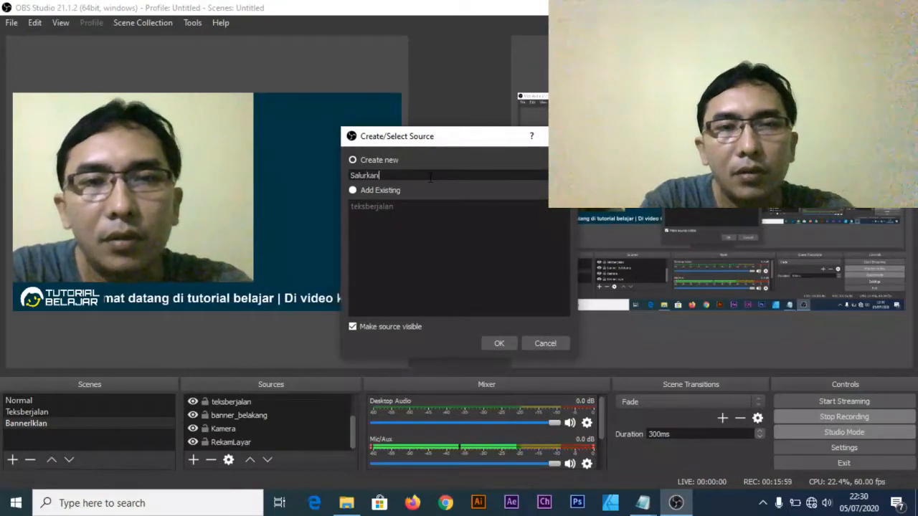
key(Return)
- Enter "Salurkan Ddonasi" and "Anda Melalui:" on two lines as the text of the Salurkan source
click(353, 348)
text(Salur)
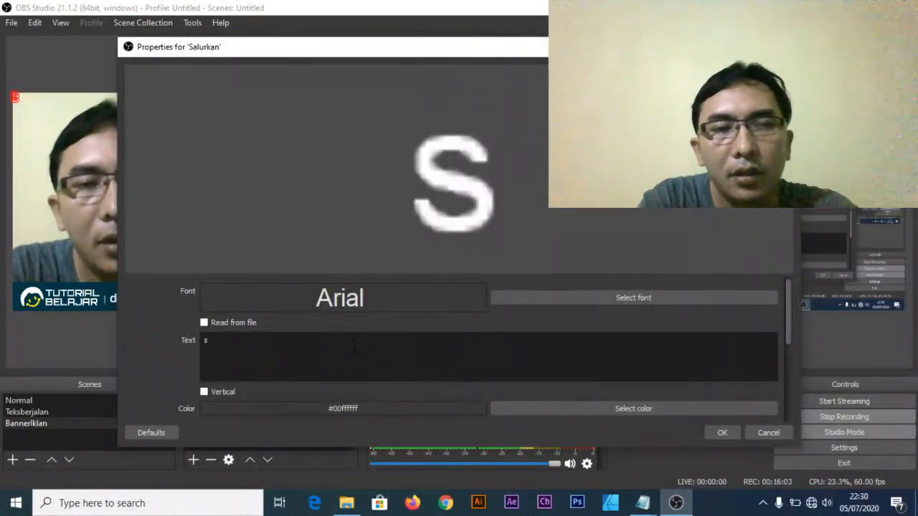
text(kan DOn)
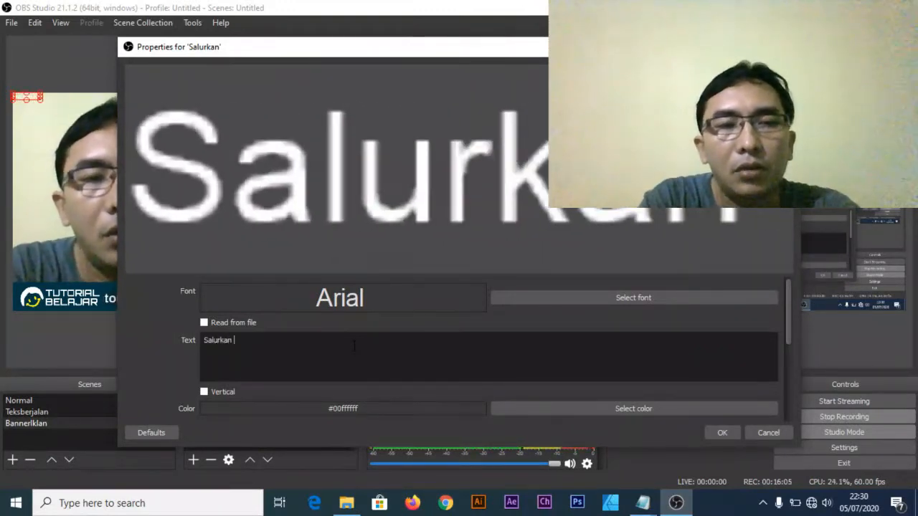
key(BackSpace)
key(BackSpace)
text(donasi)
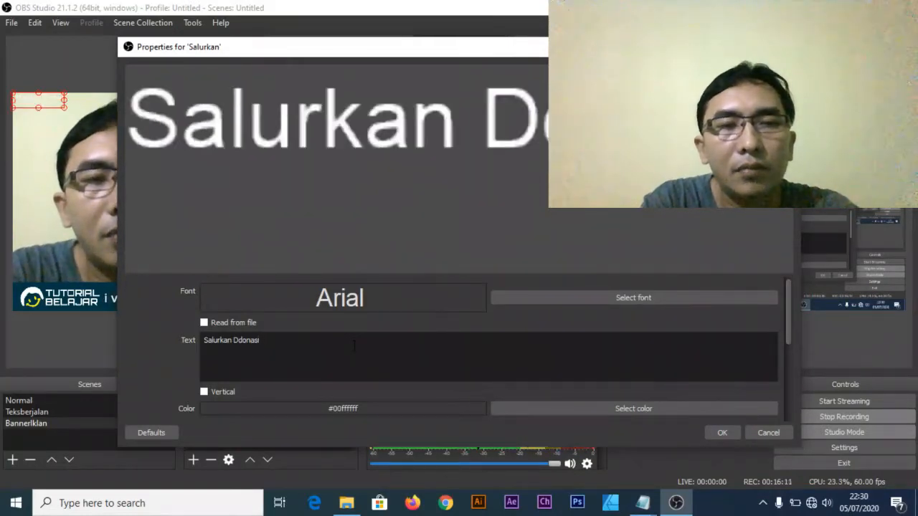
text( ANda M)
key(BackSpace)
key(BackSpace)
key(BackSpace)
key(BackSpace)
key(BackSpace)
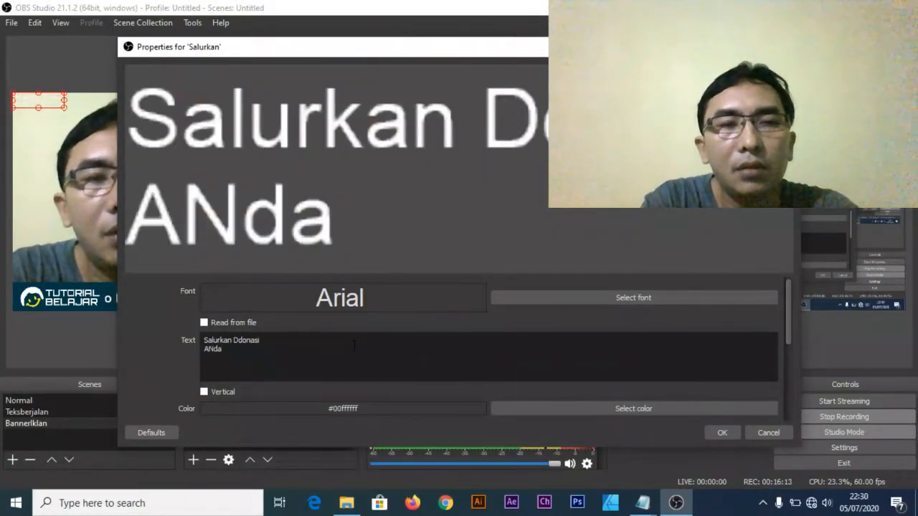
text(nda MElal)
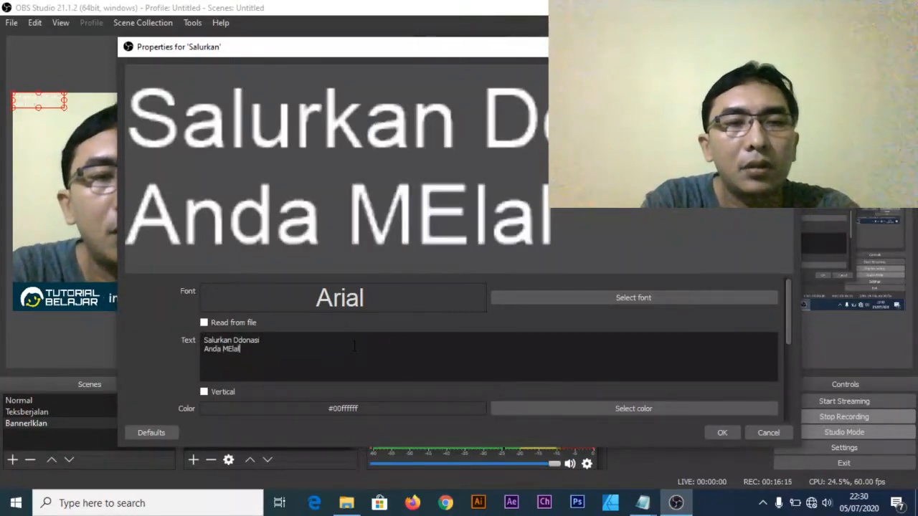
key(BackSpace)
key(BackSpace)
key(BackSpace)
key(BackSpace)
text(ea)
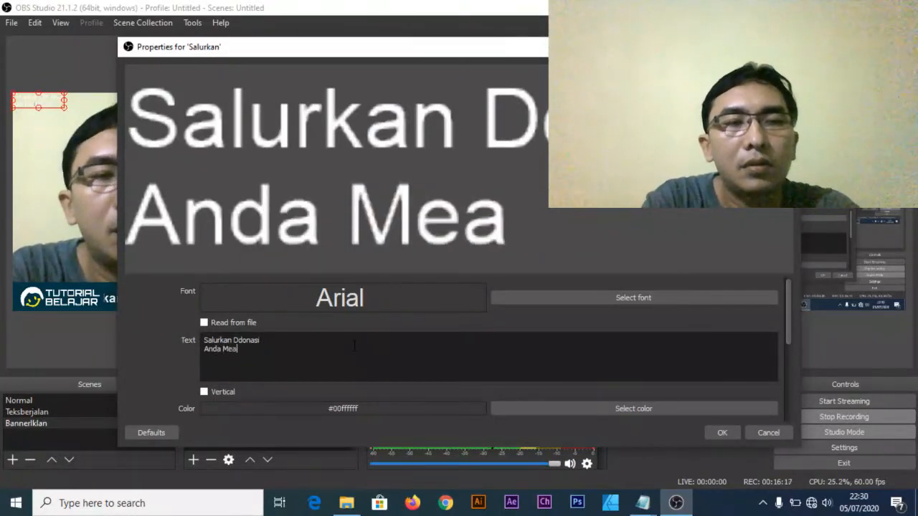
key(BackSpace)
text(lalui.)
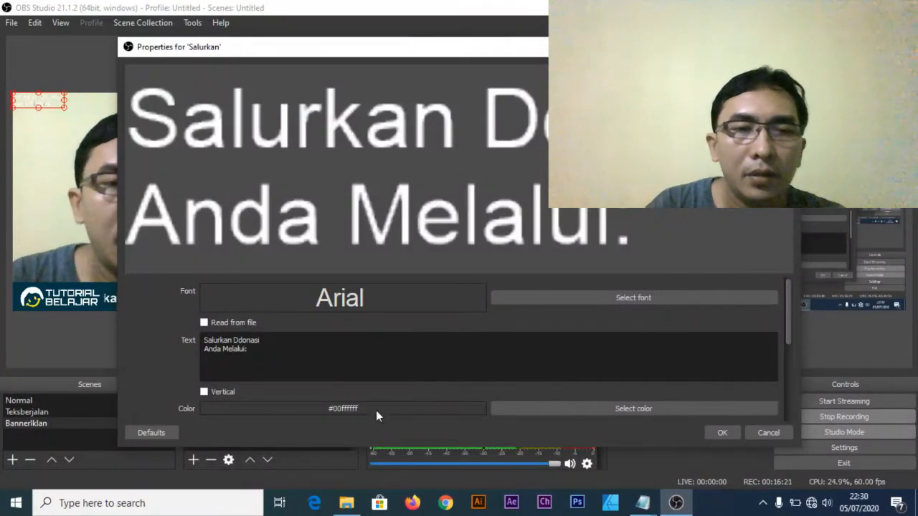
- Set the Salurkan text alignment to Center and place the text, enlarged, across the upper part of the ad banner
scroll(358, 407, down, 6)
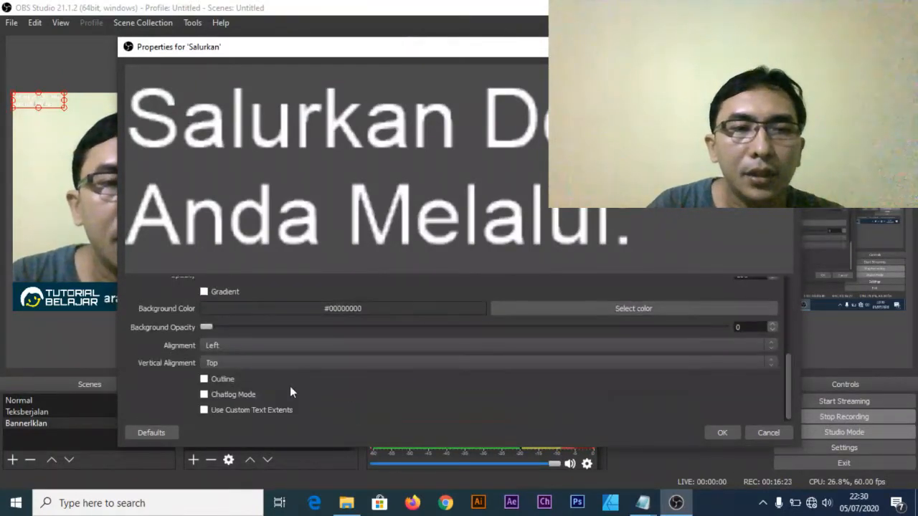
click(295, 345)
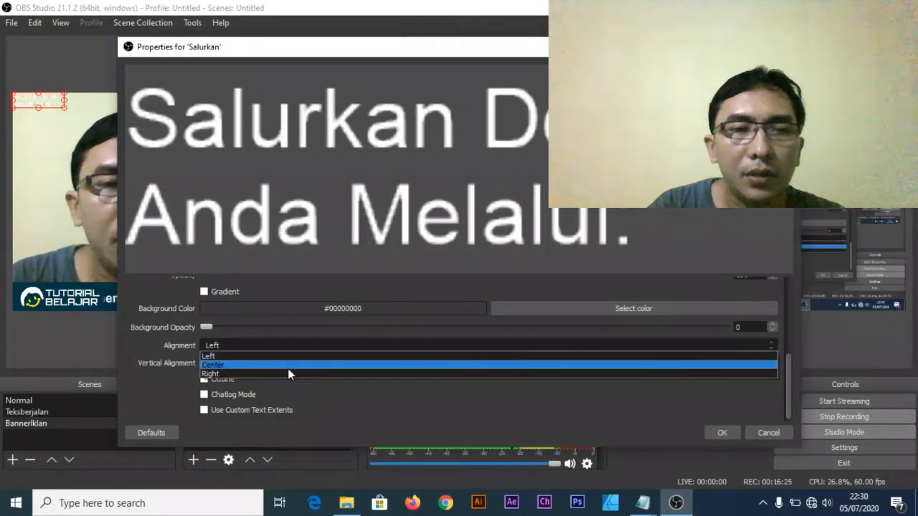
click(288, 368)
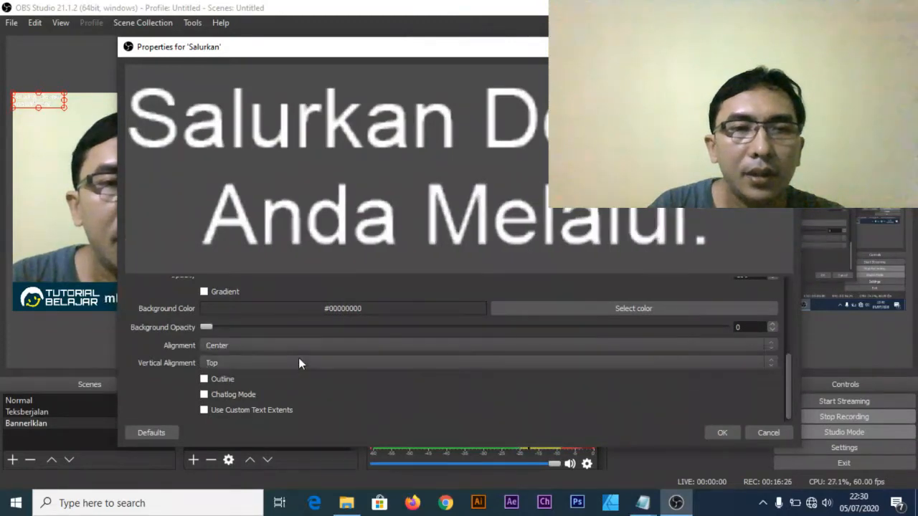
click(724, 432)
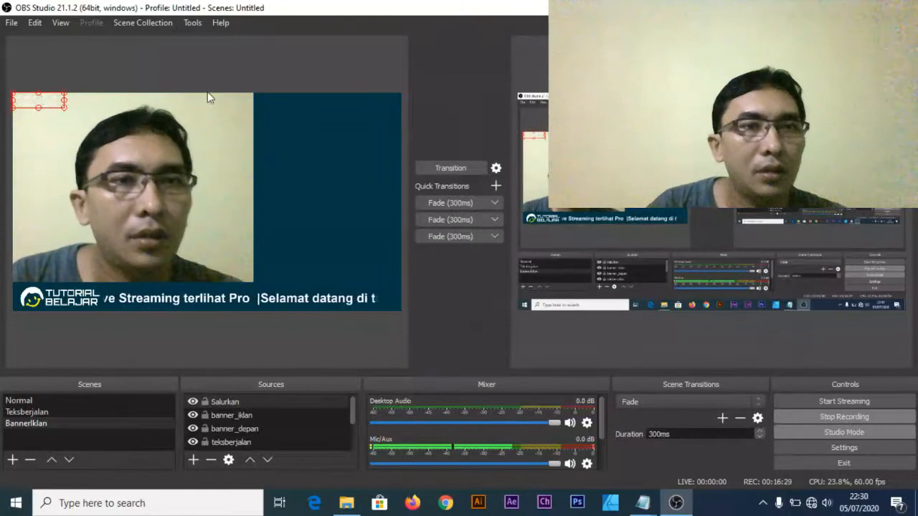
drag(47, 99, 348, 131)
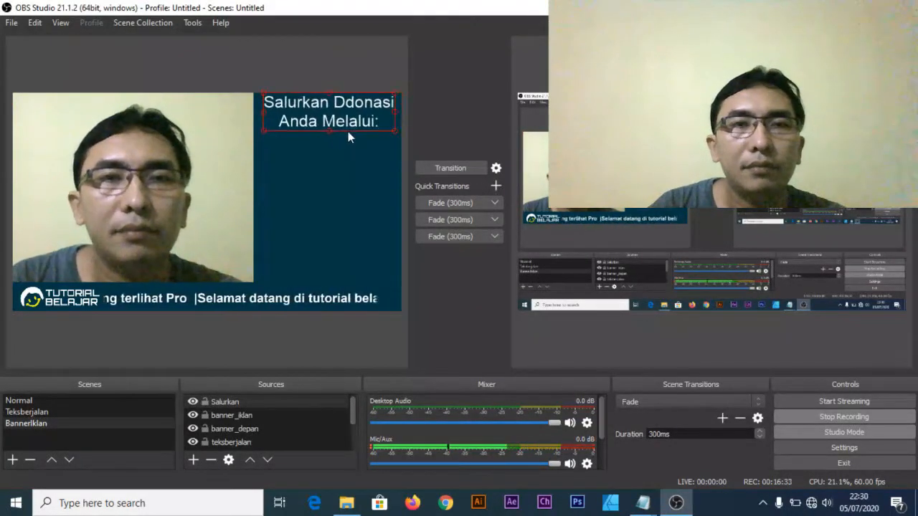
- Correct the first line of the Salurkan text to "Salurkan Donasi" and move the text slightly down inside the ad banner
right_click(355, 123)
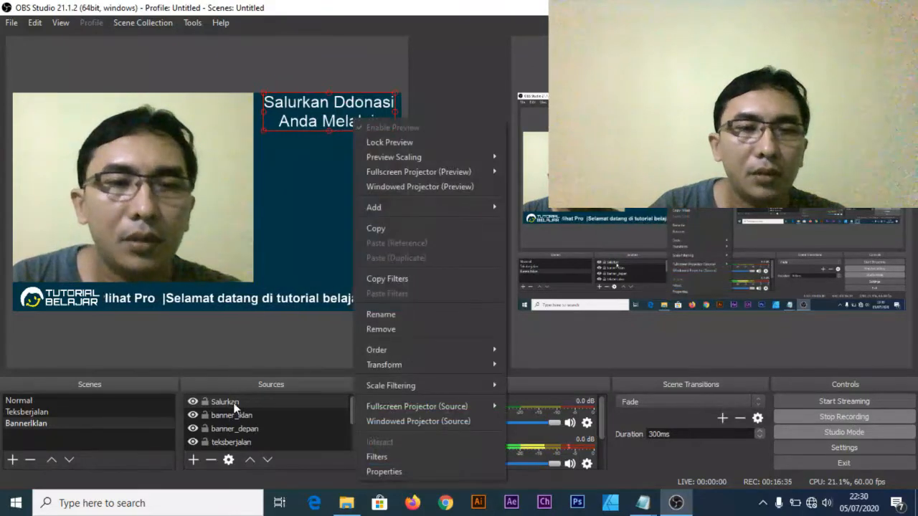
click(234, 401)
right_click(234, 401)
click(265, 393)
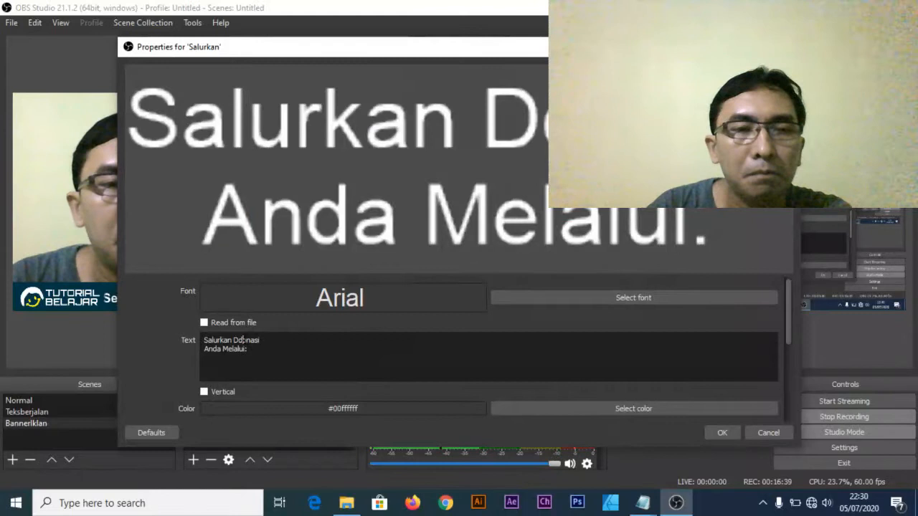
key(BackSpace)
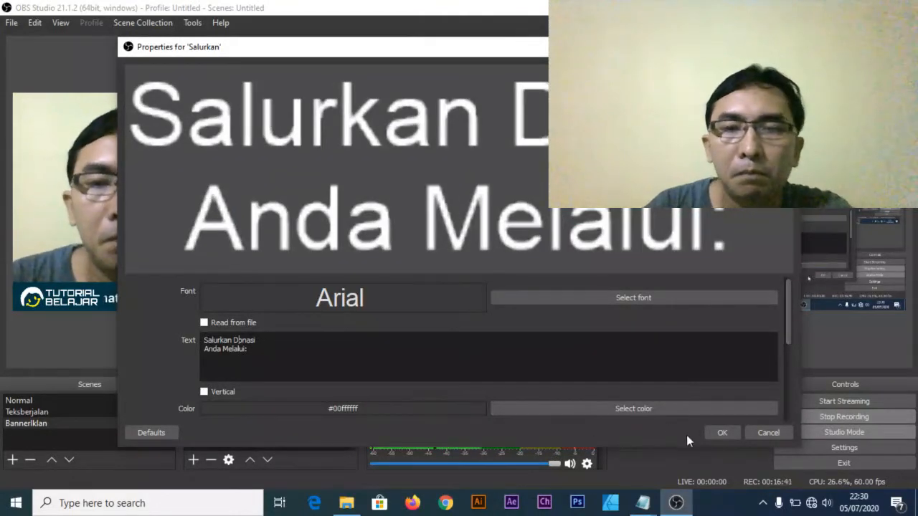
click(722, 433)
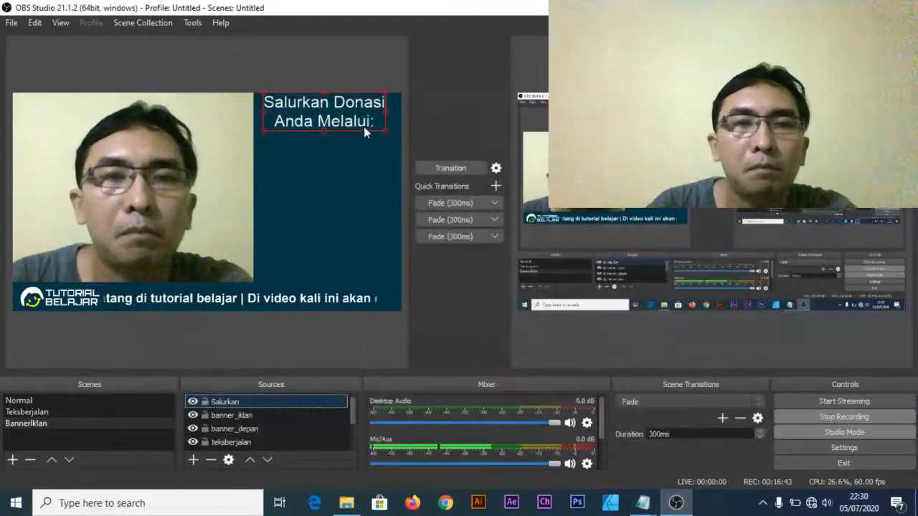
drag(367, 132, 366, 134)
click(377, 71)
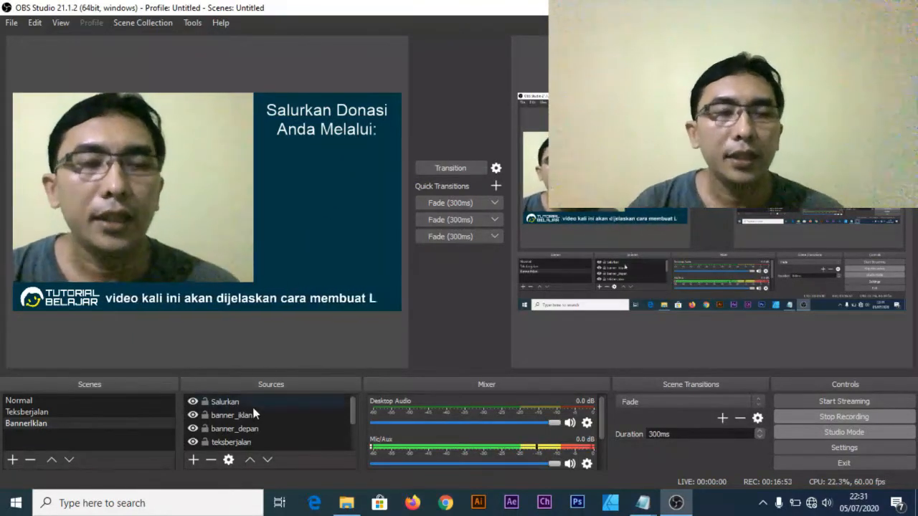
- Add a new Image Slide Show source named gif logo bank to the BannerIklan scene
click(192, 460)
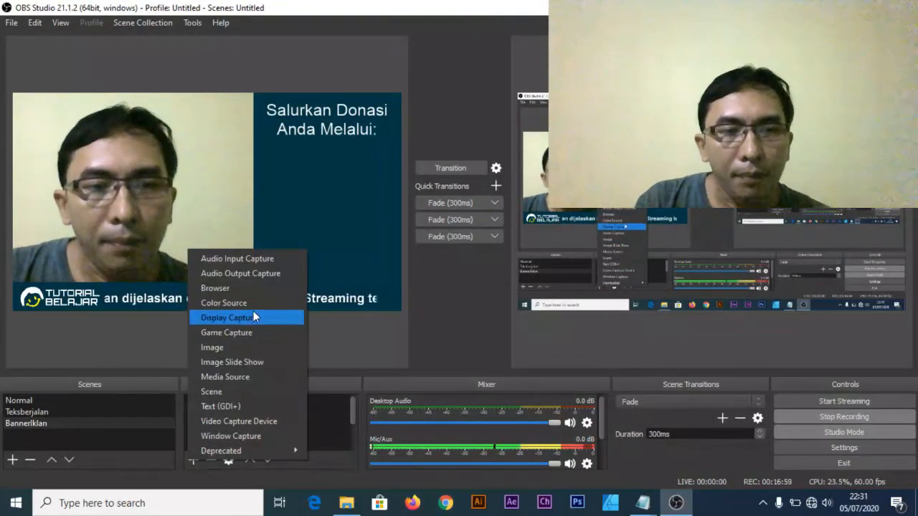
click(256, 364)
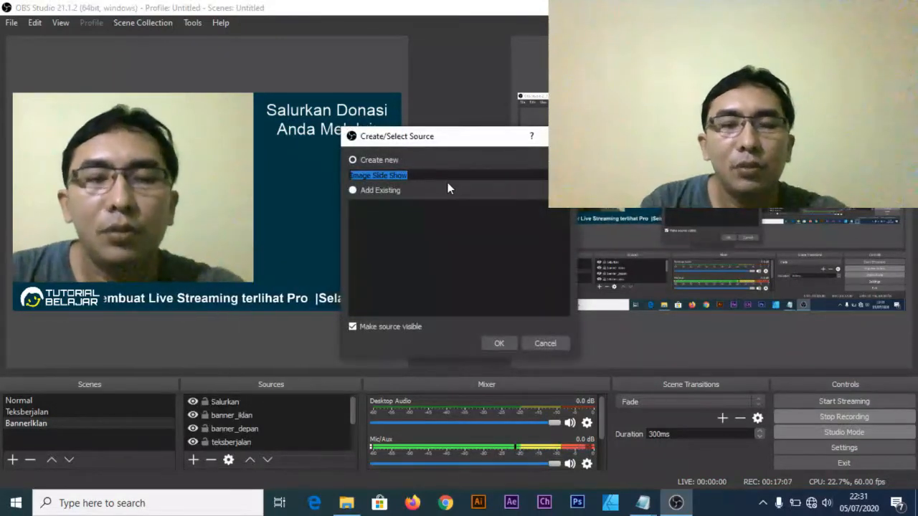
text(g)
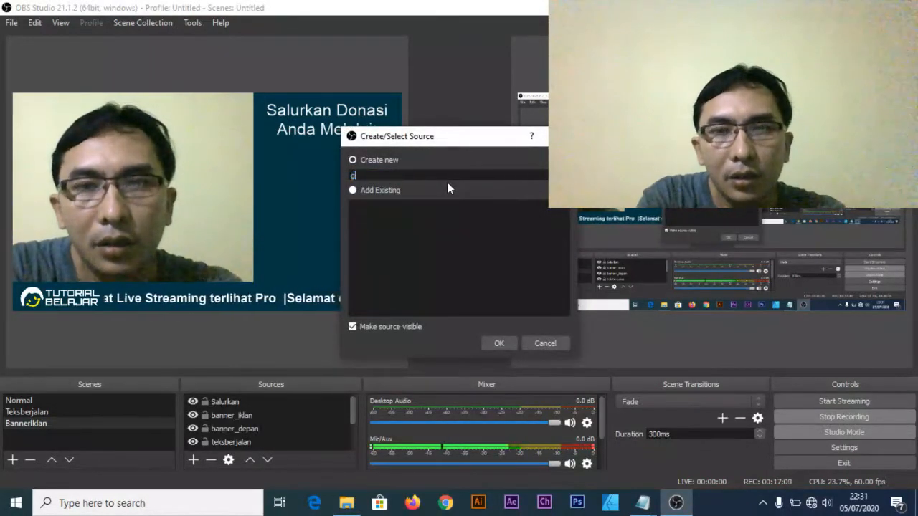
text(if logo bank)
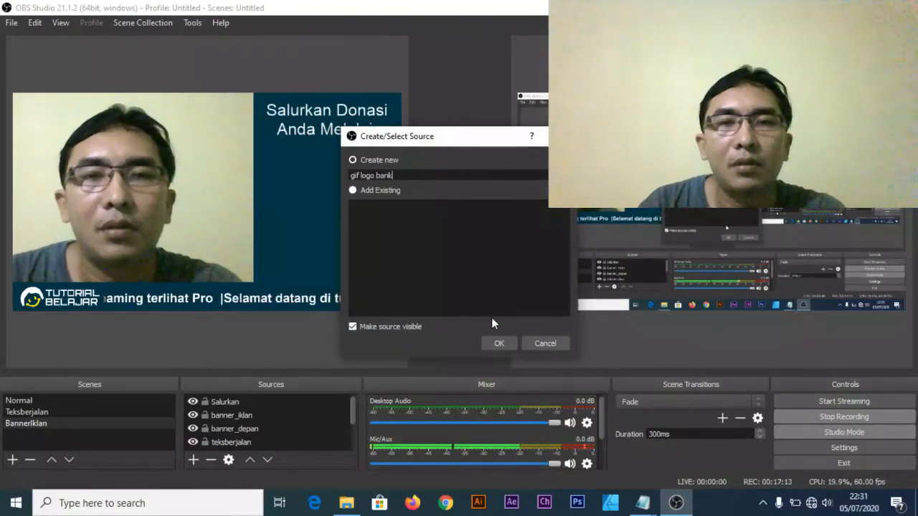
click(497, 343)
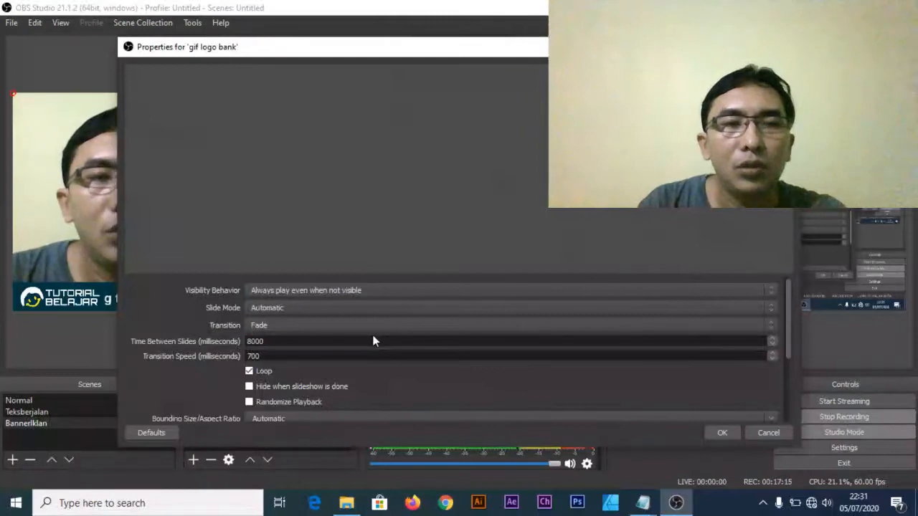
- Set the slide show's bounding aspect ratio to 16:9 and add the logo bank image from the REKAM LAYAR folder
scroll(423, 380, down, 2)
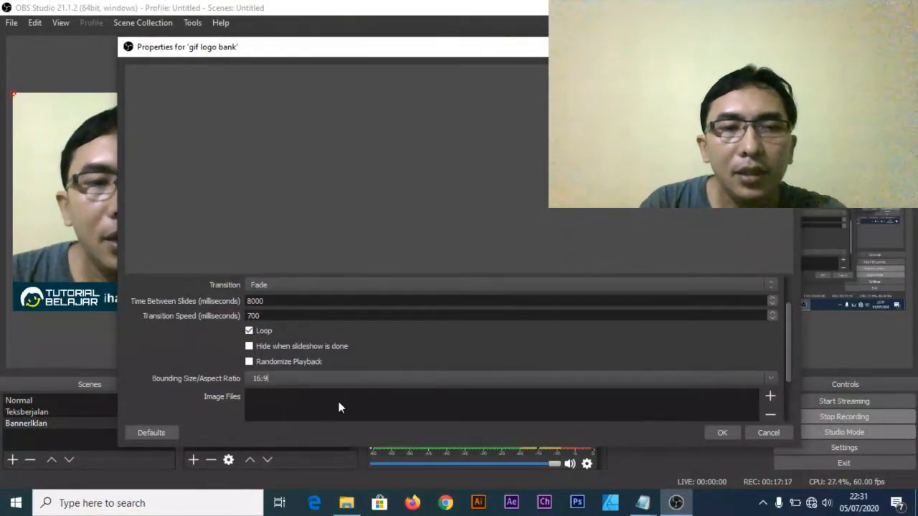
scroll(363, 395, up, 2)
scroll(513, 400, down, 2)
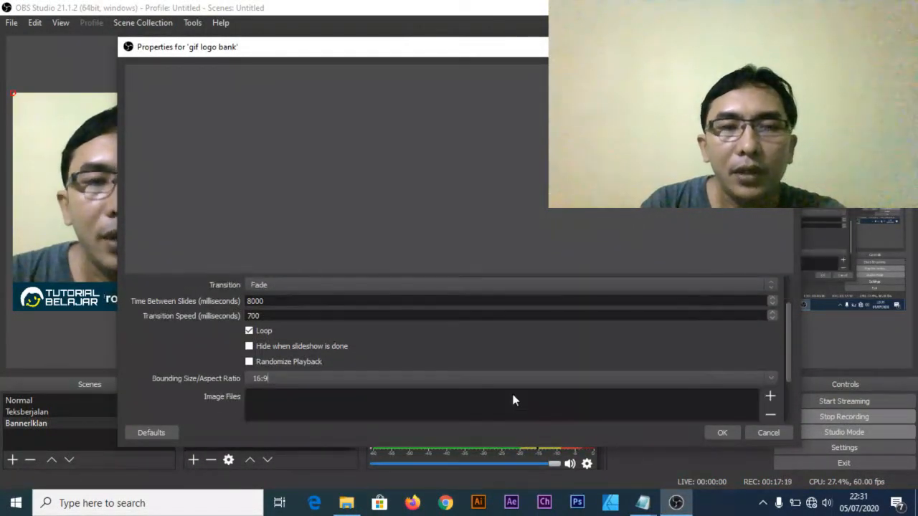
click(765, 376)
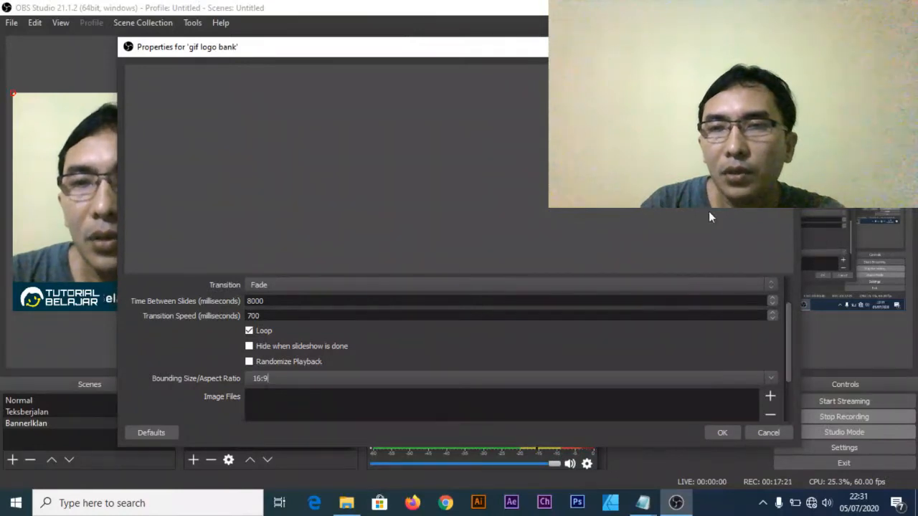
drag(631, 47, 580, 18)
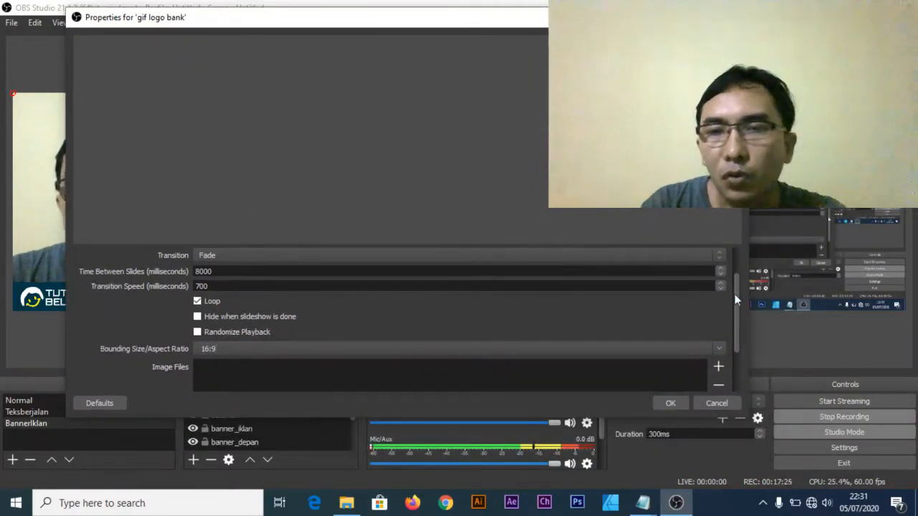
drag(737, 290, 741, 310)
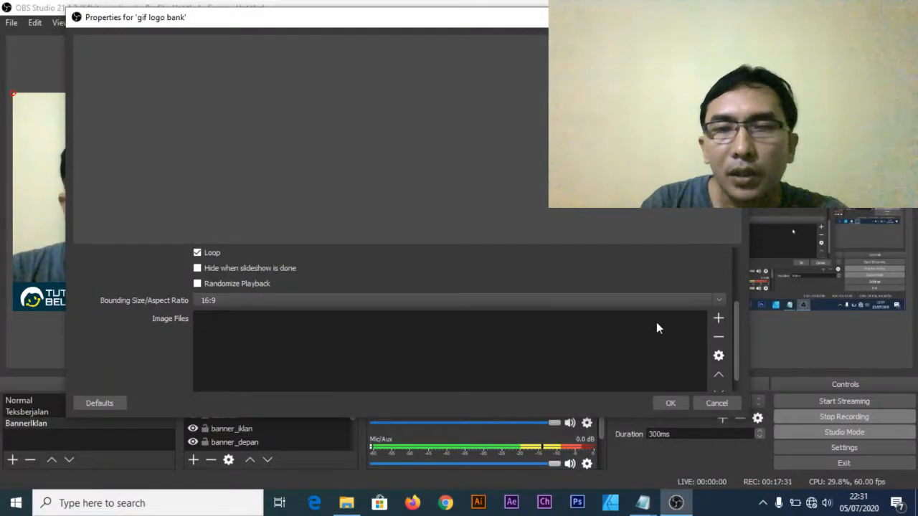
click(720, 317)
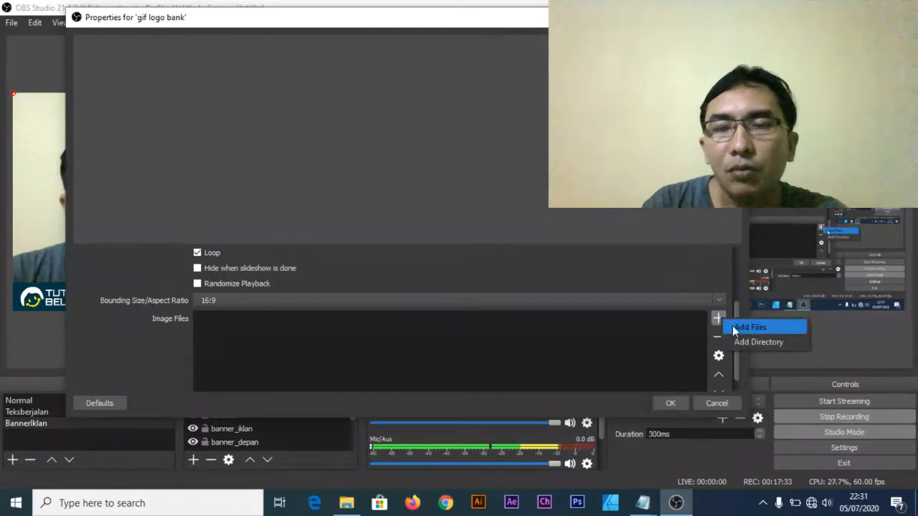
click(734, 326)
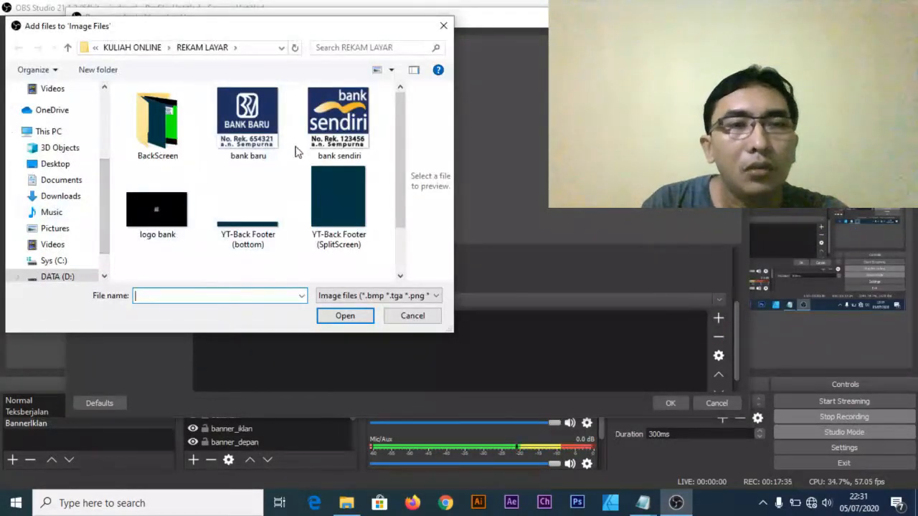
key(Escape)
key(Escape)
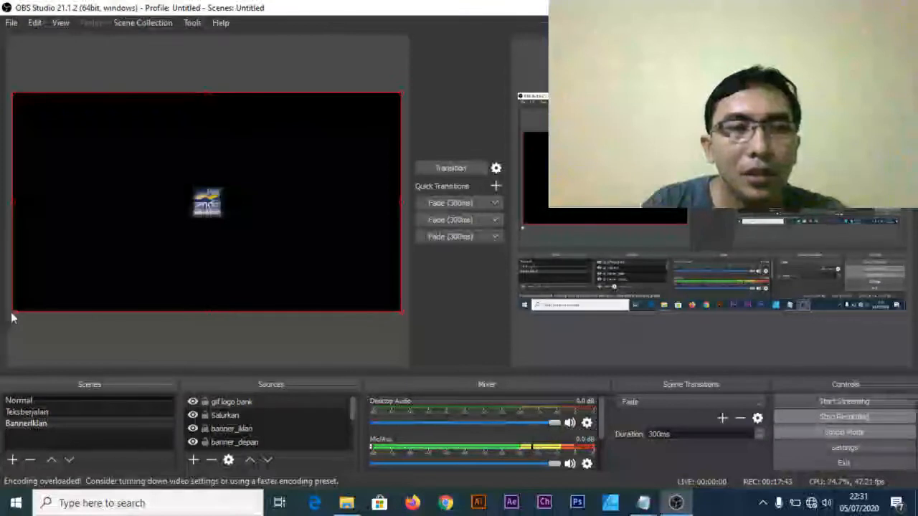
- Shrink the gif logo bank slide show and place it below the donation text in the ad banner
drag(16, 310, 267, 181)
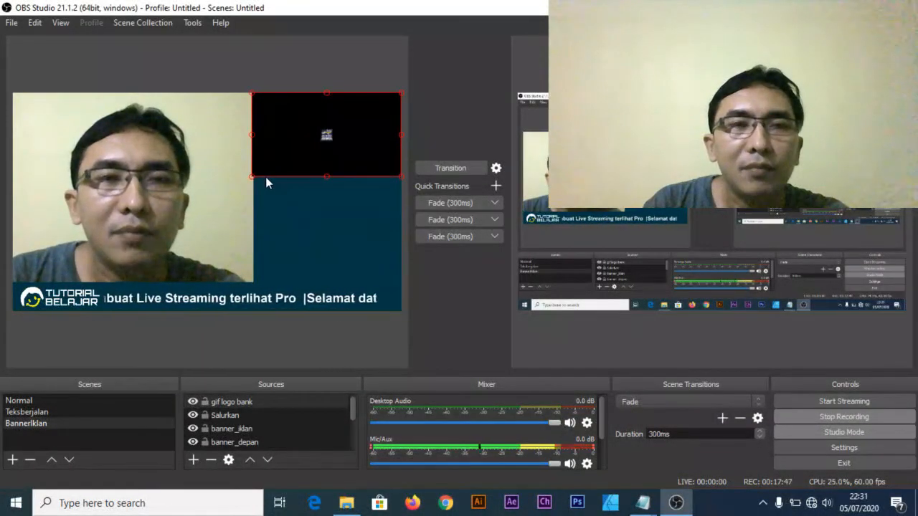
drag(349, 126, 350, 175)
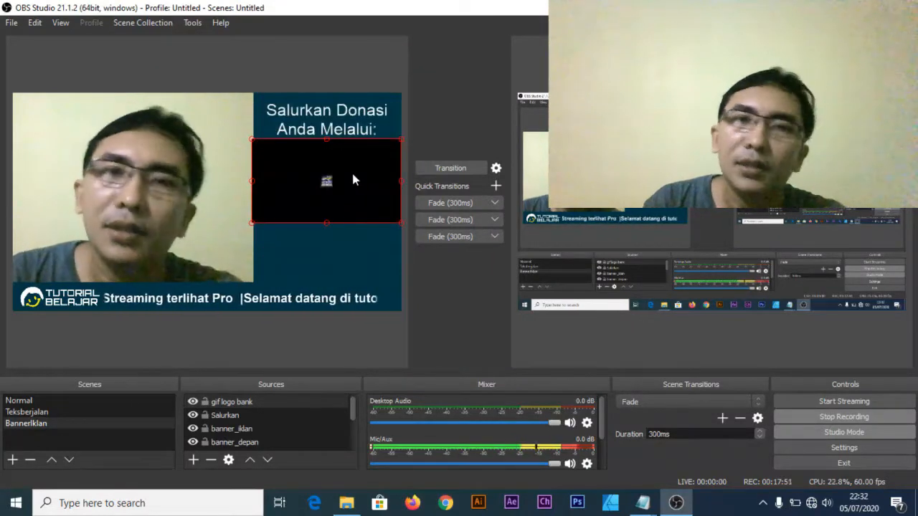
click(371, 63)
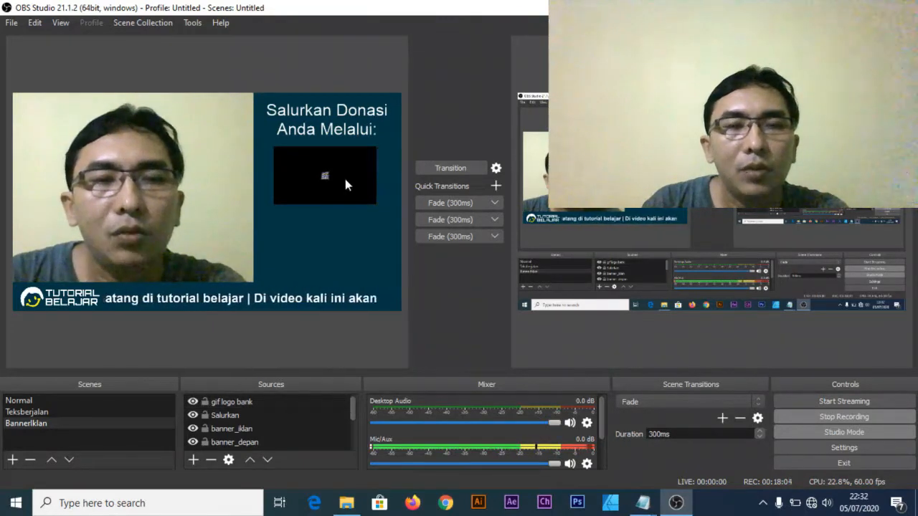
- Add an Image Mask/Blend filter named efek bergerak to the gif logo bank source
right_click(241, 401)
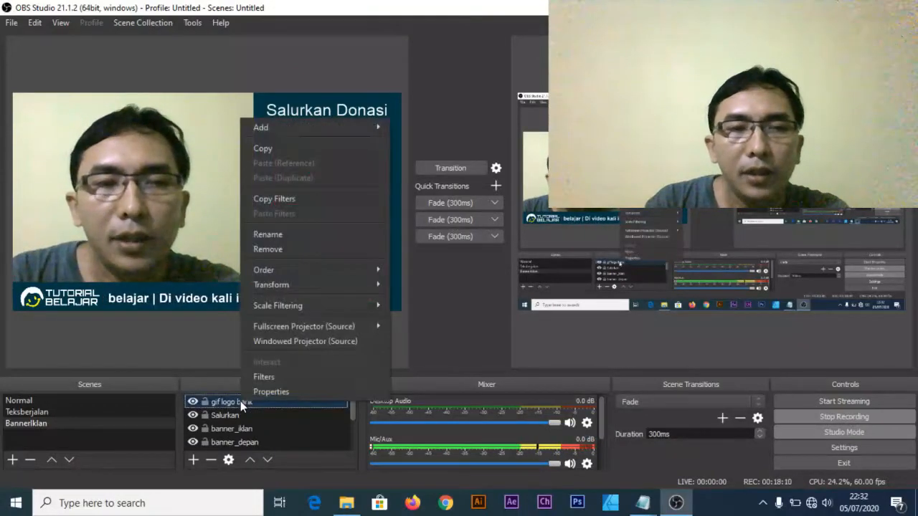
click(263, 376)
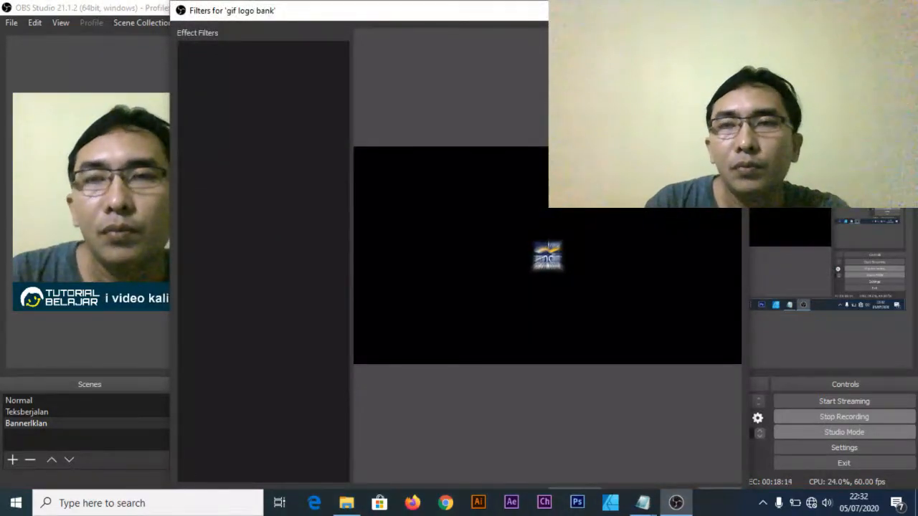
drag(749, 1, 608, 161)
drag(513, 180, 521, 67)
click(191, 383)
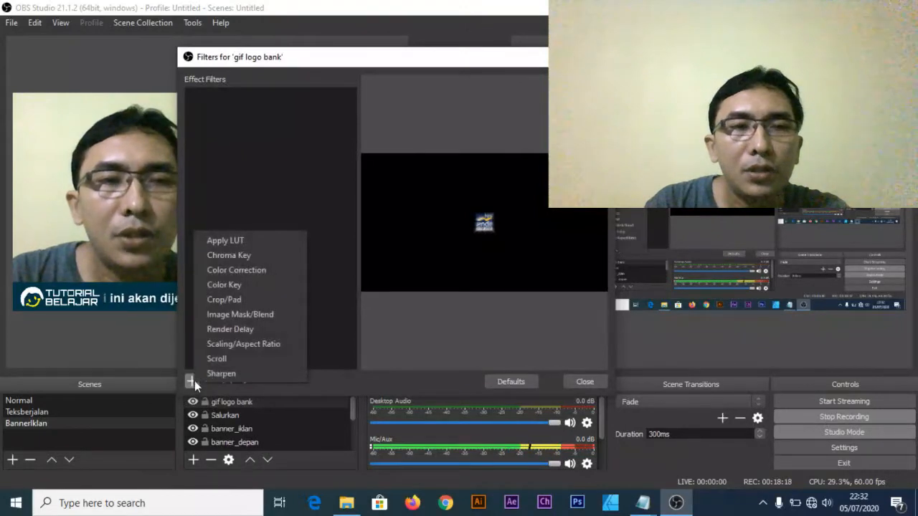
click(264, 314)
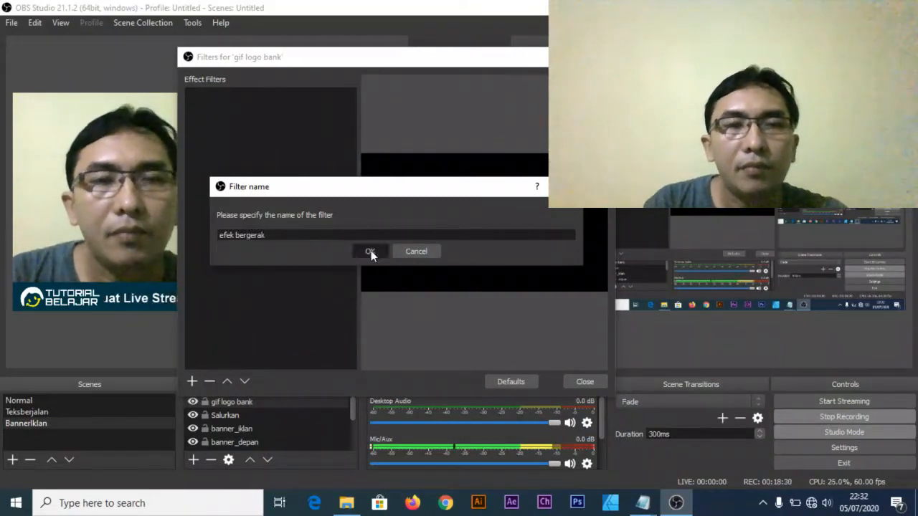
click(370, 252)
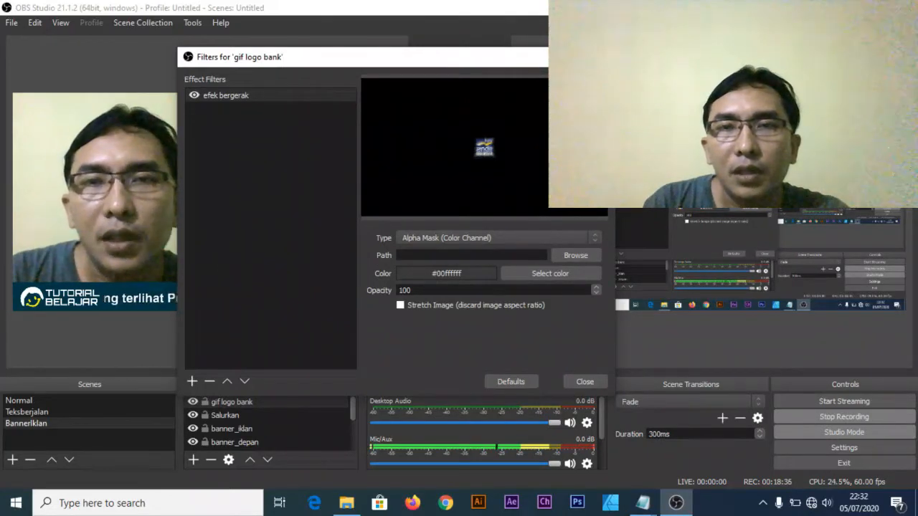
- Load the logo bank image from the REKAM LAYAR folder as the mask of the efek bergerak filter
drag(615, 309, 898, 309)
drag(573, 56, 448, 38)
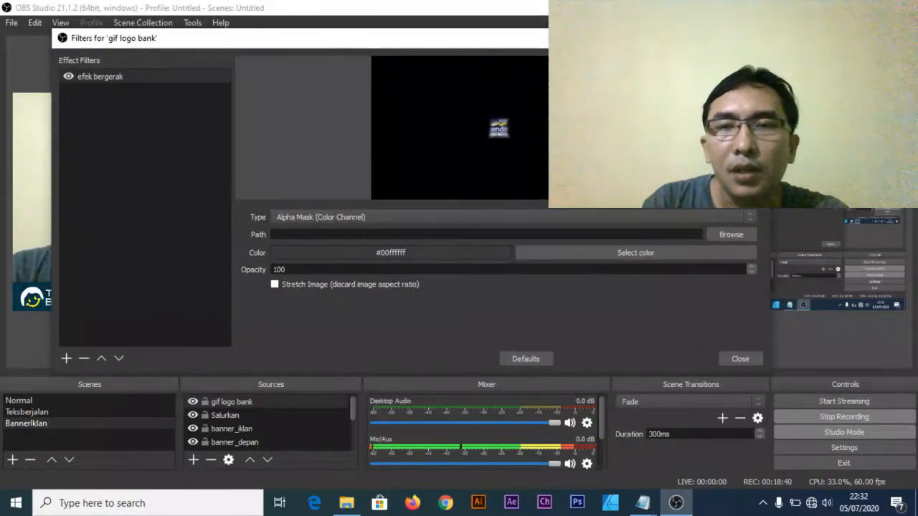
click(730, 235)
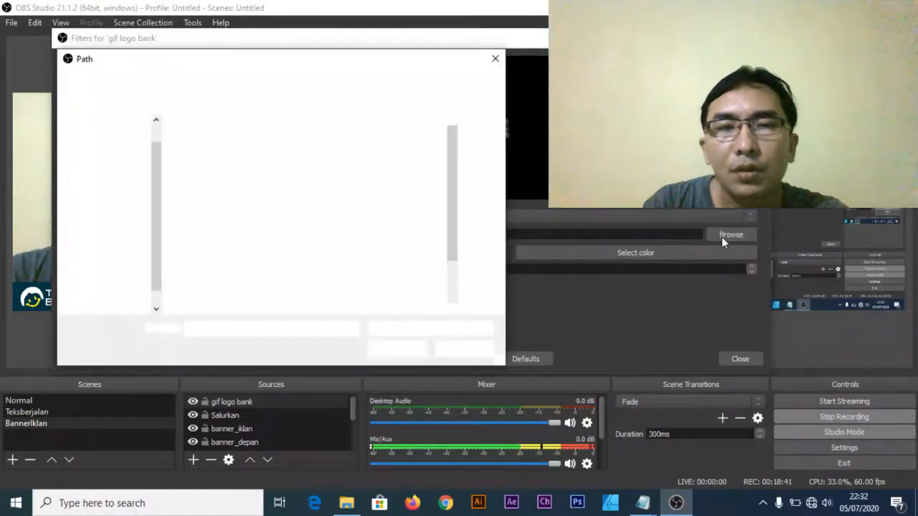
click(227, 243)
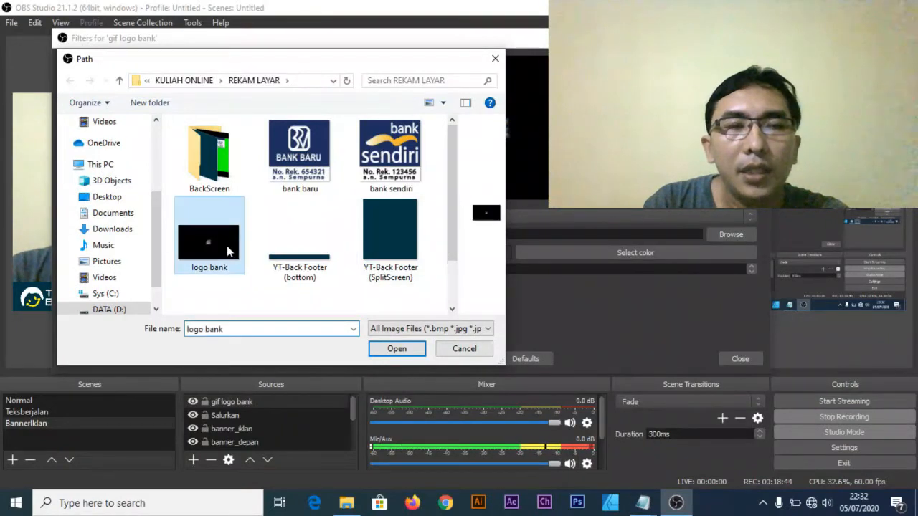
click(397, 349)
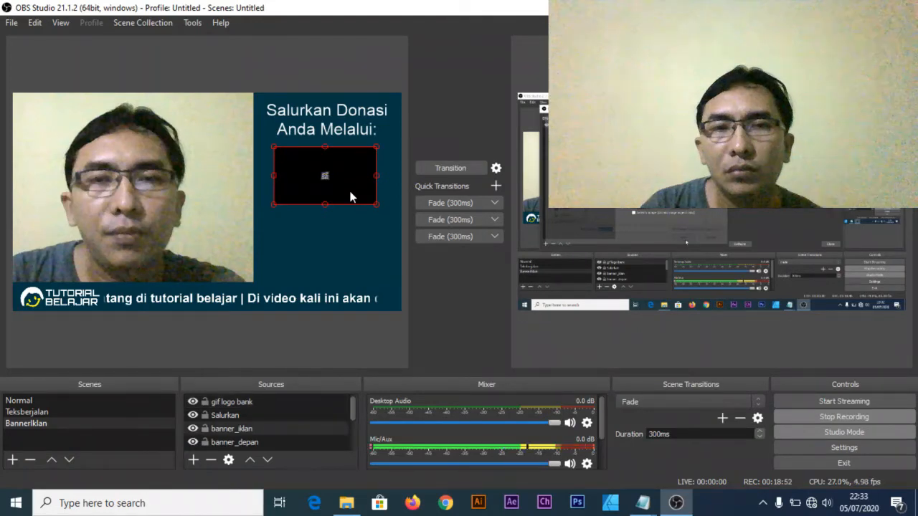
- Enlarge the gif logo bank slide show and move it up to just beneath the donation text
click(350, 192)
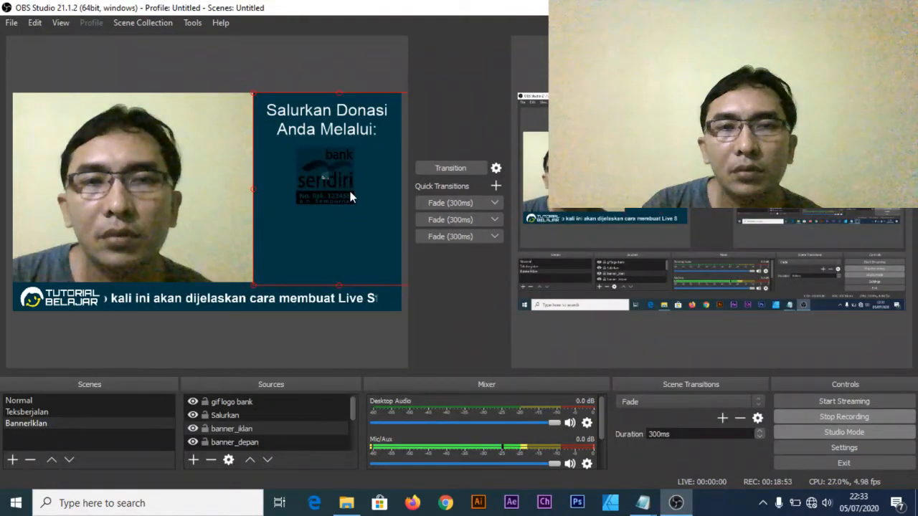
click(336, 194)
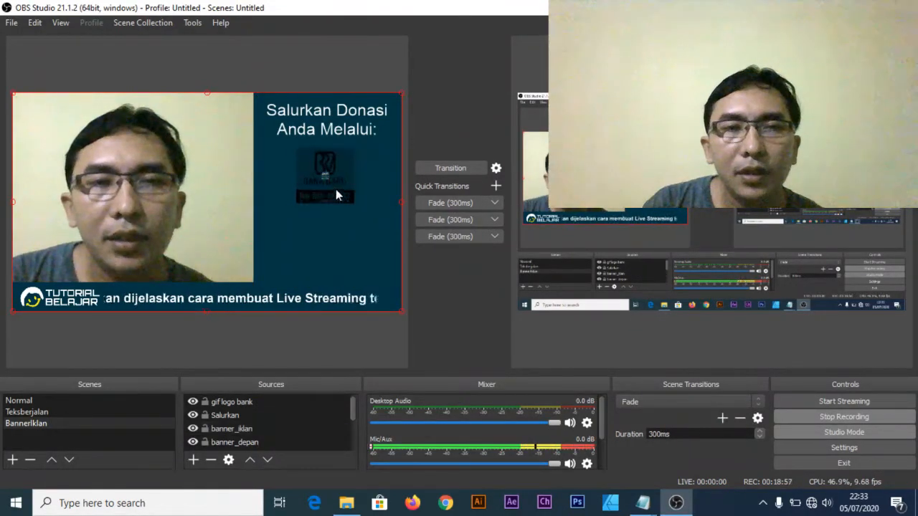
click(336, 185)
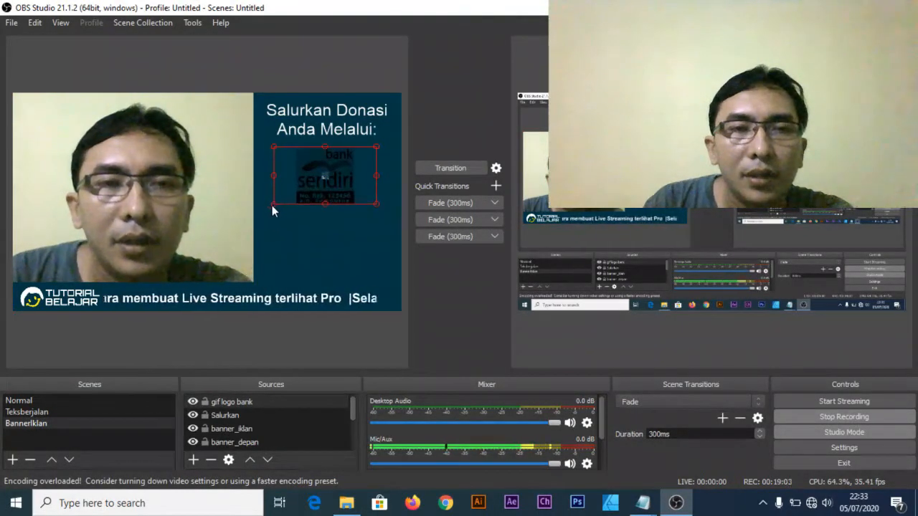
drag(273, 204, 263, 206)
drag(378, 211, 361, 183)
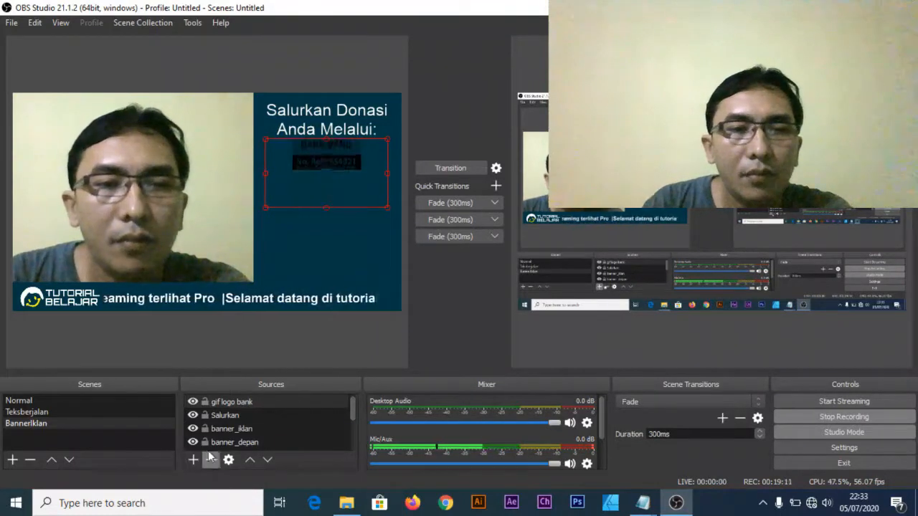
- Add a Color Correction filter to gif logo bank with contrast -0,01, brightness 1,00 and a raised gamma
right_click(261, 400)
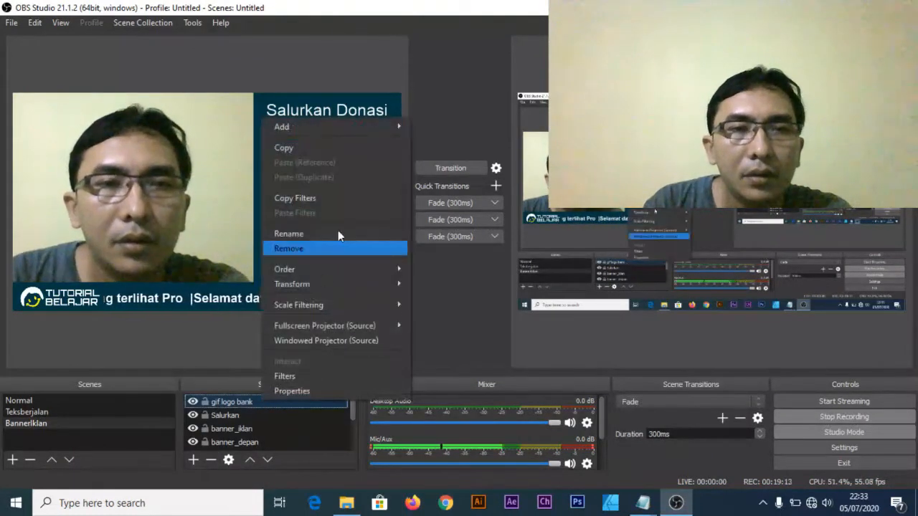
click(309, 376)
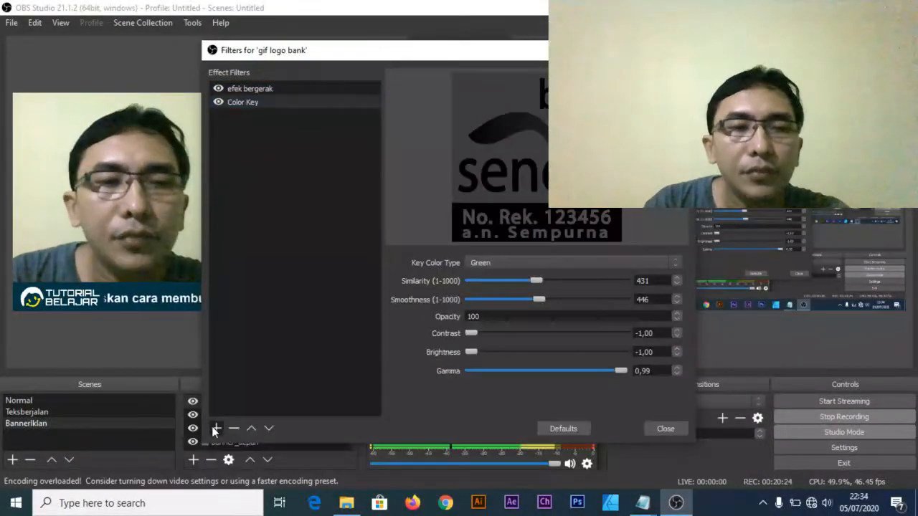
click(216, 428)
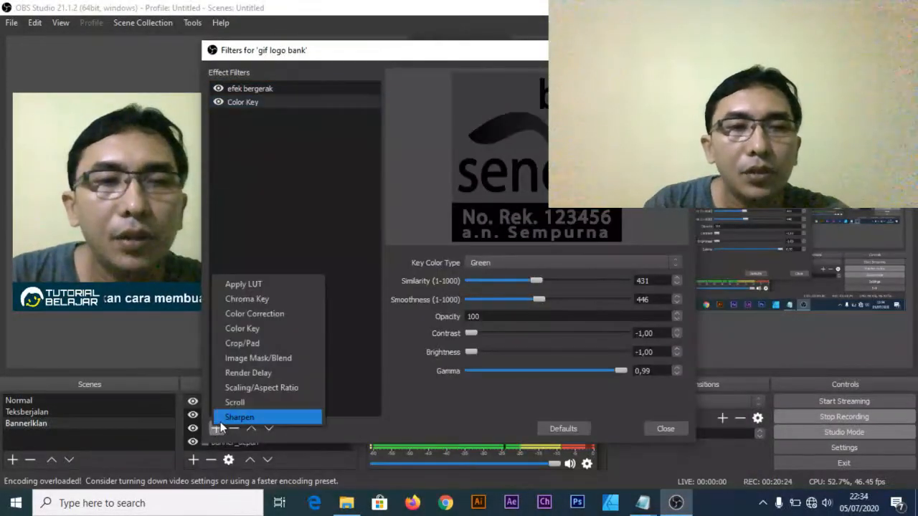
click(281, 315)
click(408, 271)
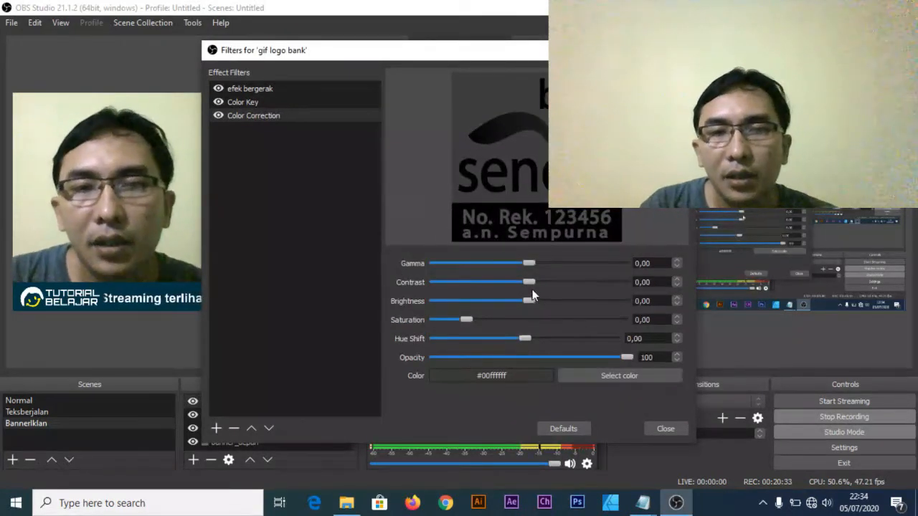
mouse_move(631, 290)
mouse_down()
mouse_move(515, 287)
mouse_move(642, 297)
mouse_up()
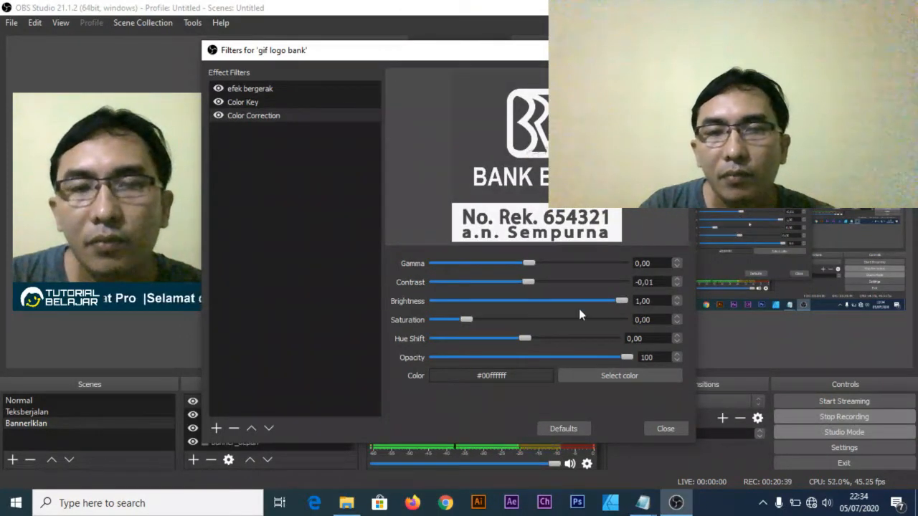
drag(529, 263, 583, 264)
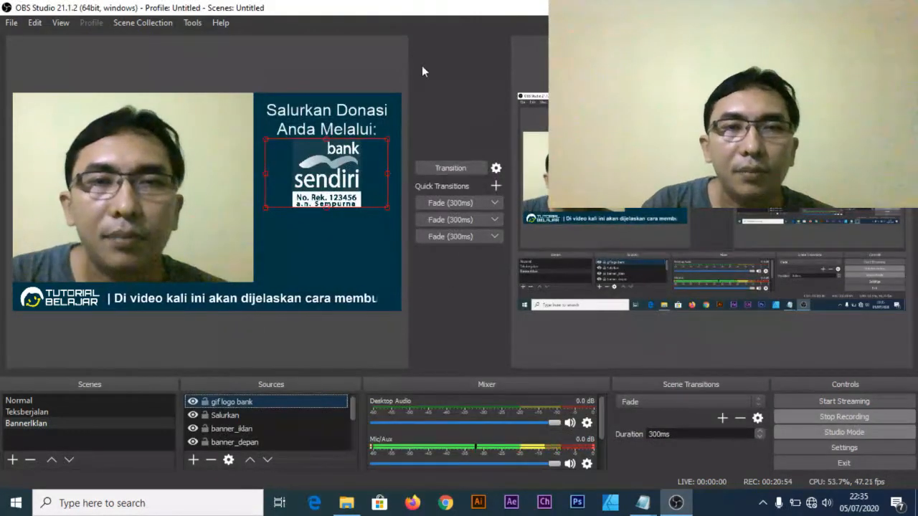
- Enlarge the gif logo bank slide show slightly to nearly the banner's width and review its properties
click(363, 61)
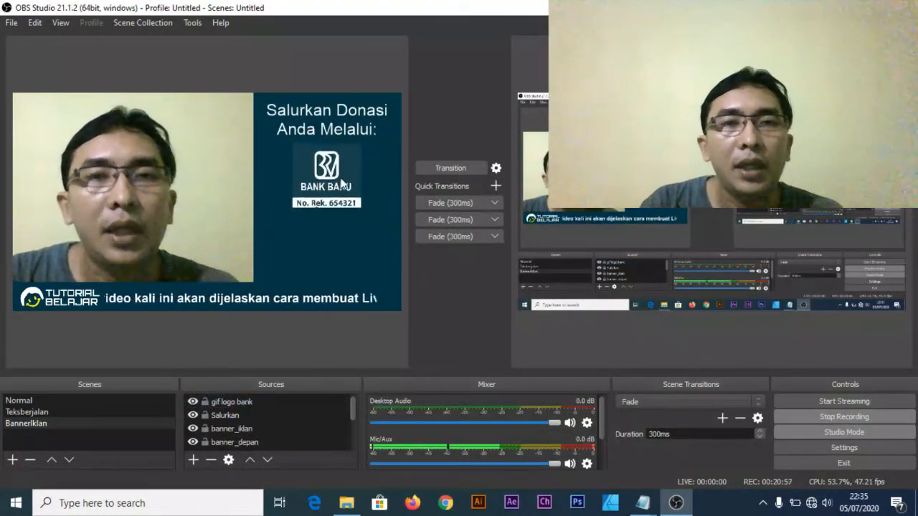
click(317, 205)
drag(265, 206, 263, 211)
drag(387, 209, 394, 214)
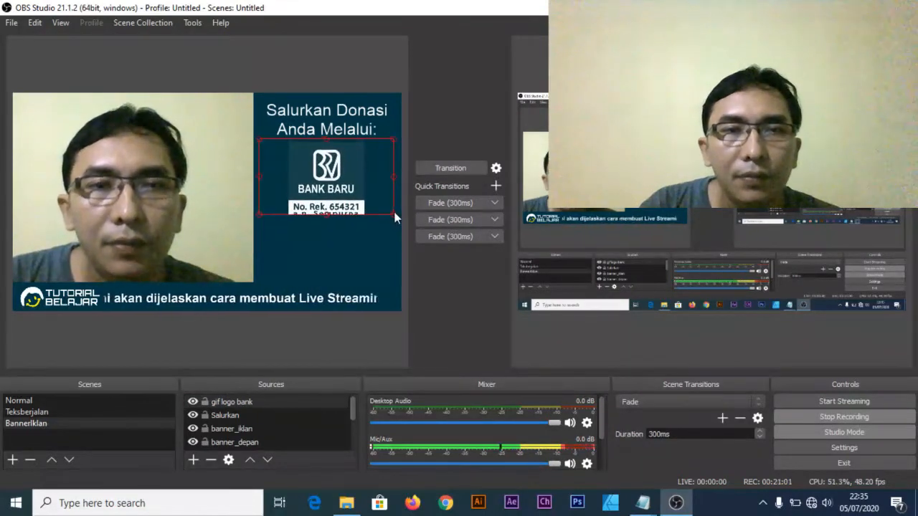
click(383, 66)
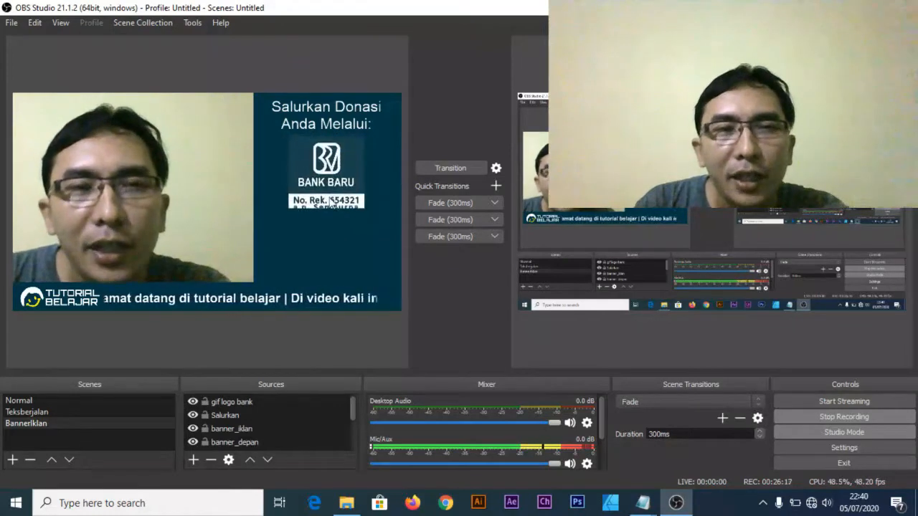
double_click(282, 400)
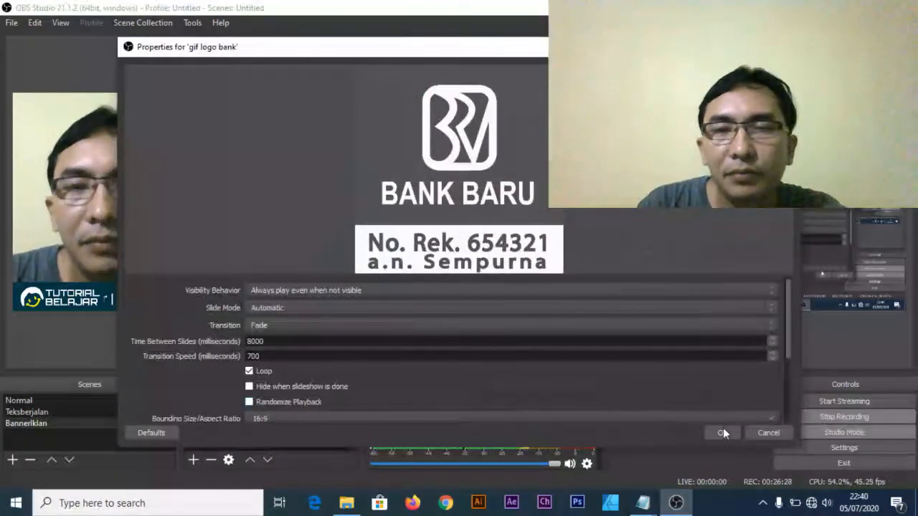
click(721, 432)
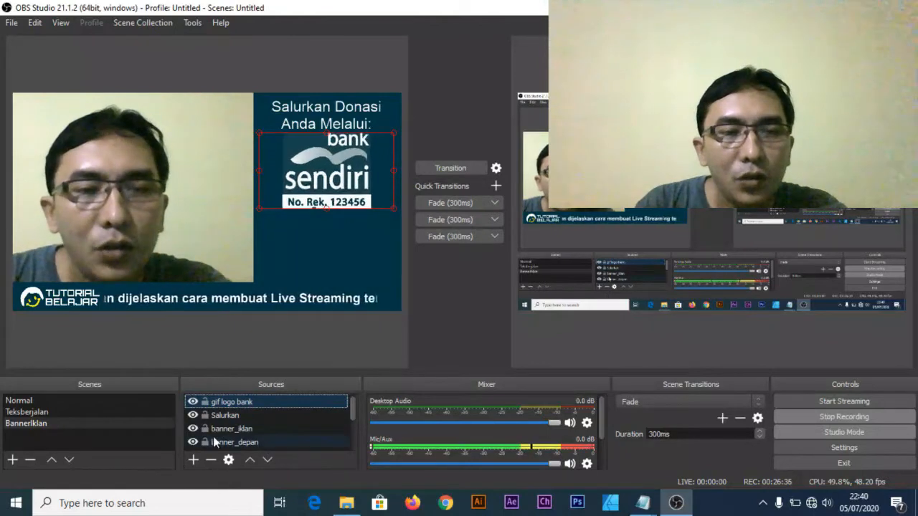
- Add a new Image Slide Show source named logo bank to the BannerIklan scene
click(193, 460)
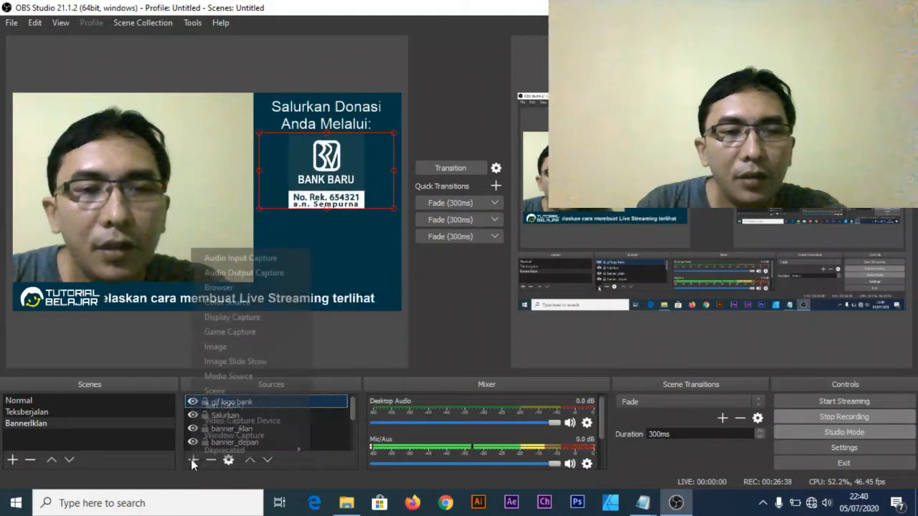
click(247, 363)
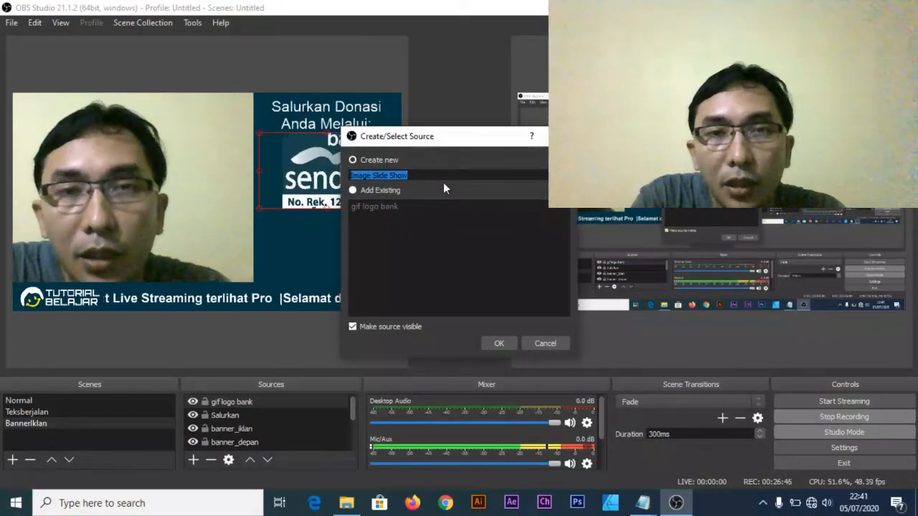
text(logo bank)
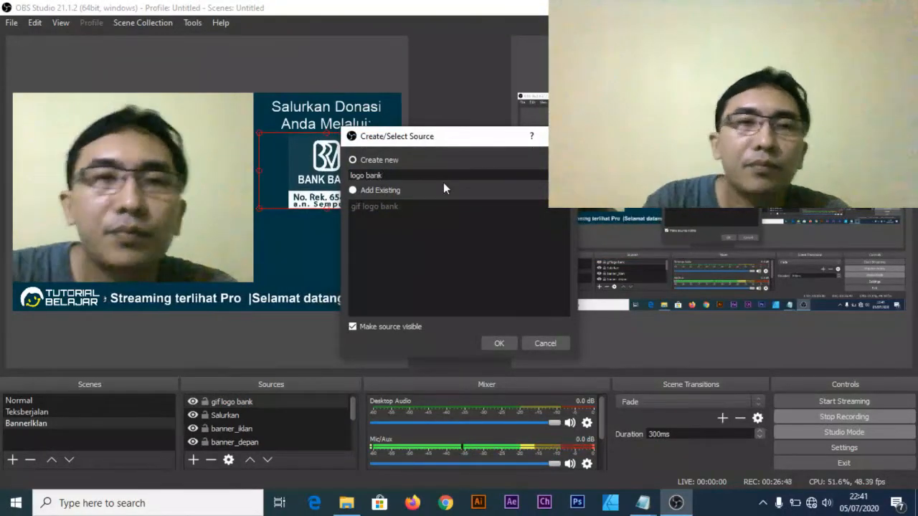
click(500, 344)
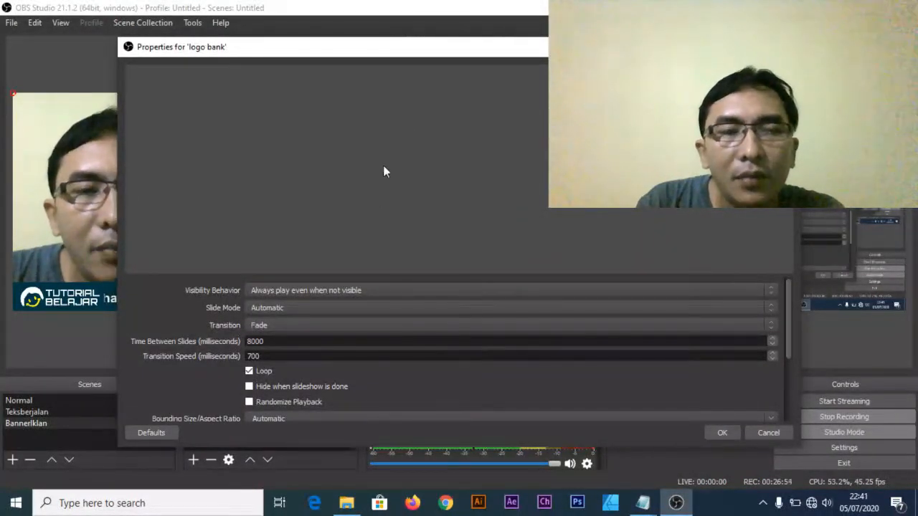
- Keep the logo bank slide show's transition at Fade and set its bounding aspect ratio to 16:9
drag(472, 51, 473, 23)
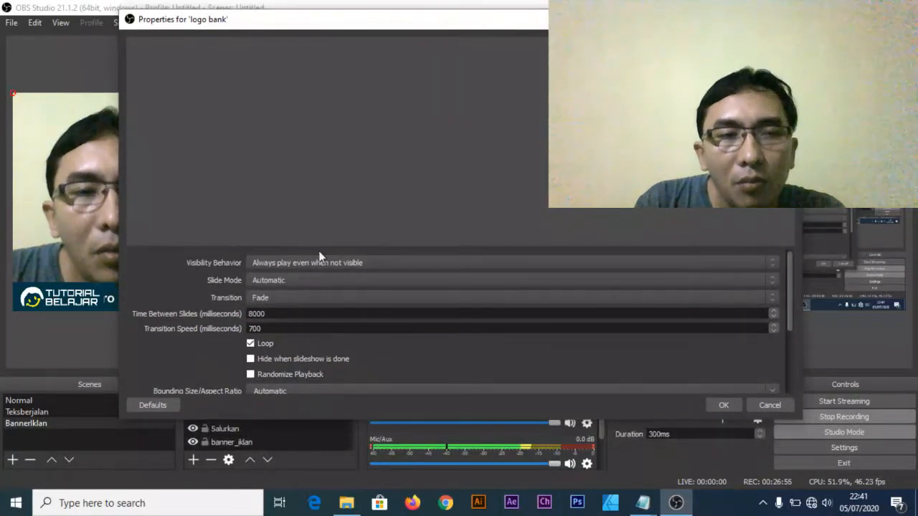
click(277, 299)
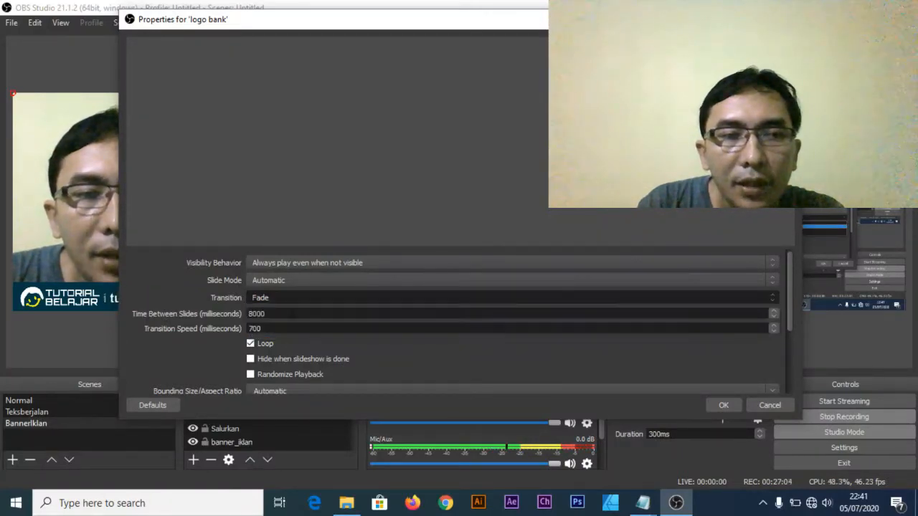
click(292, 318)
scroll(457, 355, down, 2)
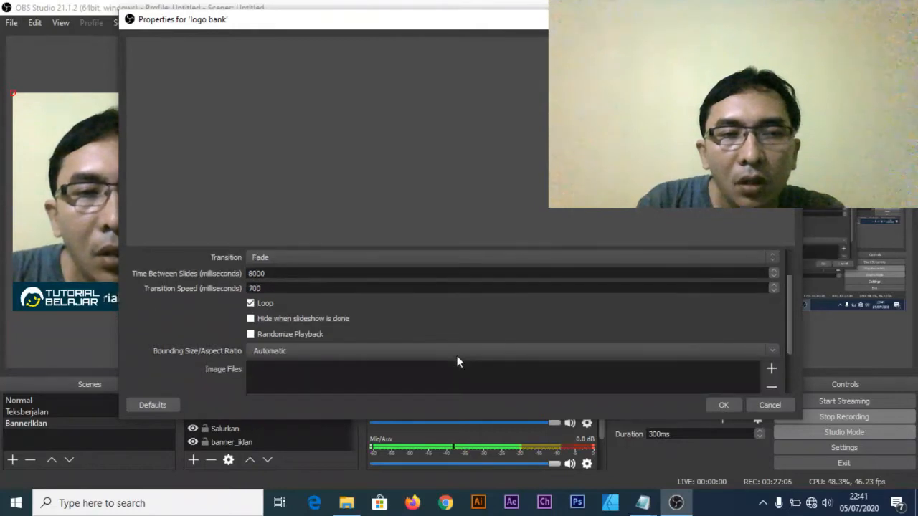
scroll(468, 358, up, 1)
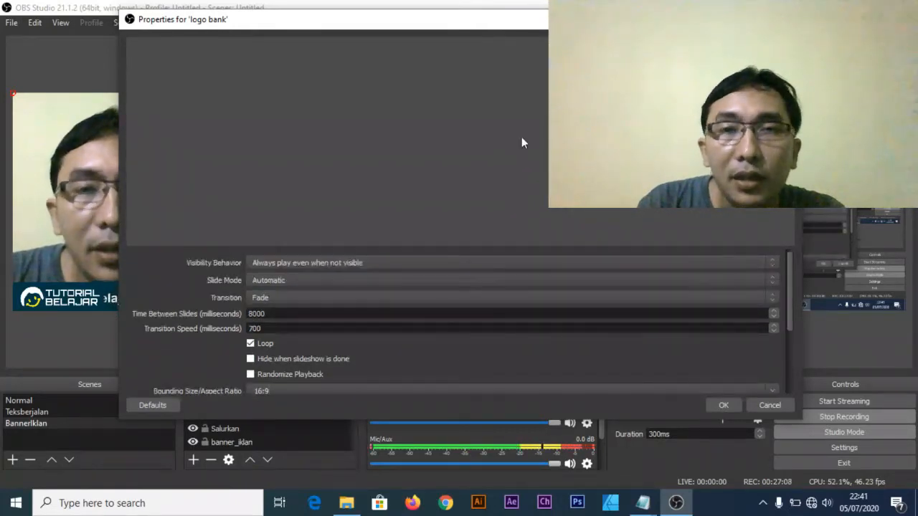
- Add the images bank baru.jpg and bank sendiri.jpg to the logo bank slide show and accept its properties
drag(573, 22, 573, 1)
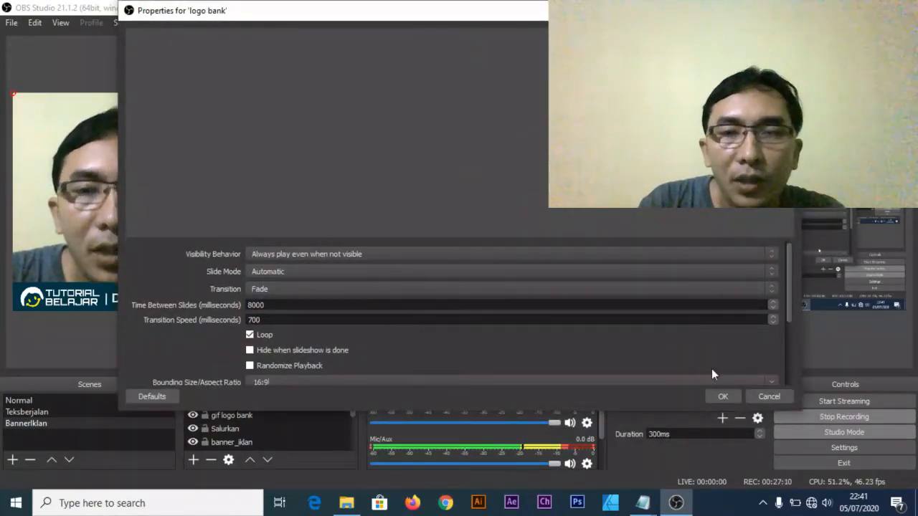
scroll(790, 332, down, 4)
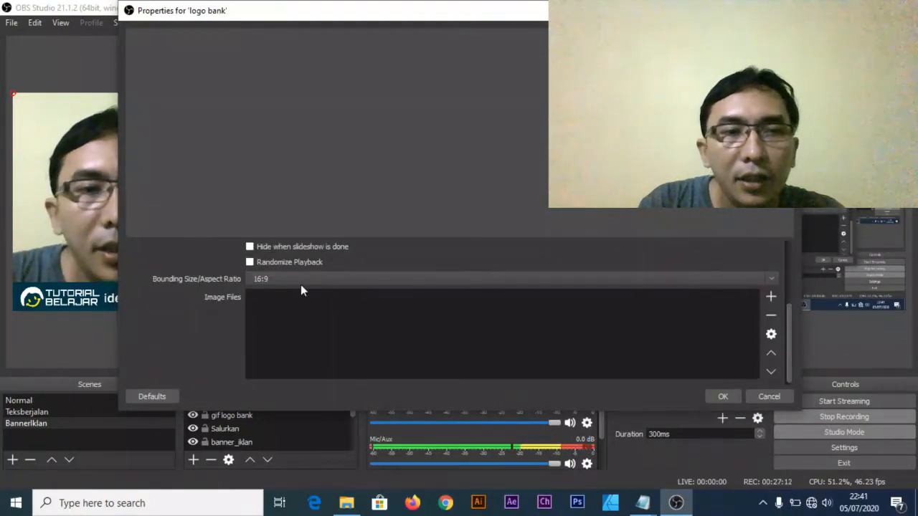
click(770, 296)
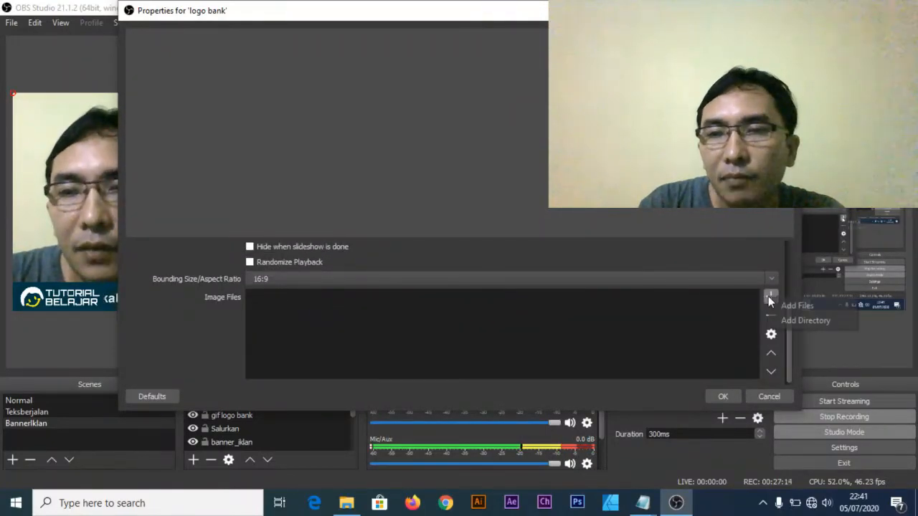
click(803, 304)
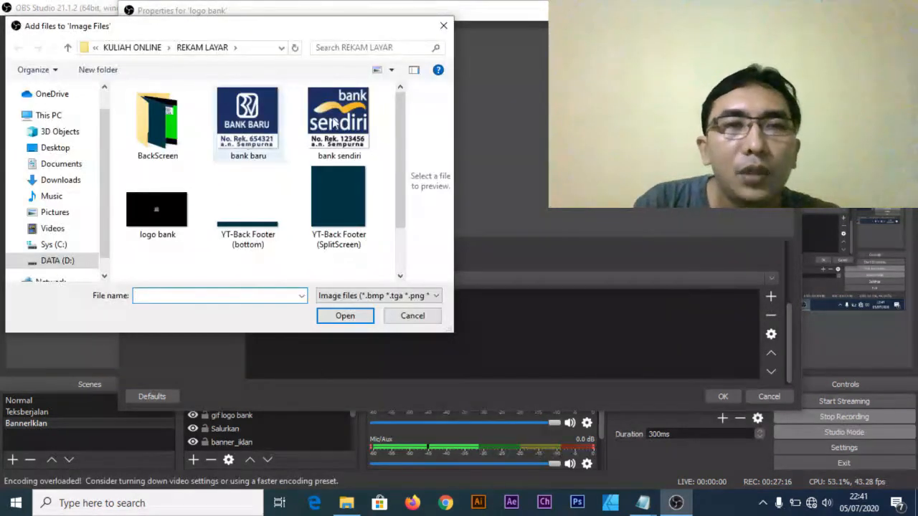
ctrl+click(334, 124)
click(343, 316)
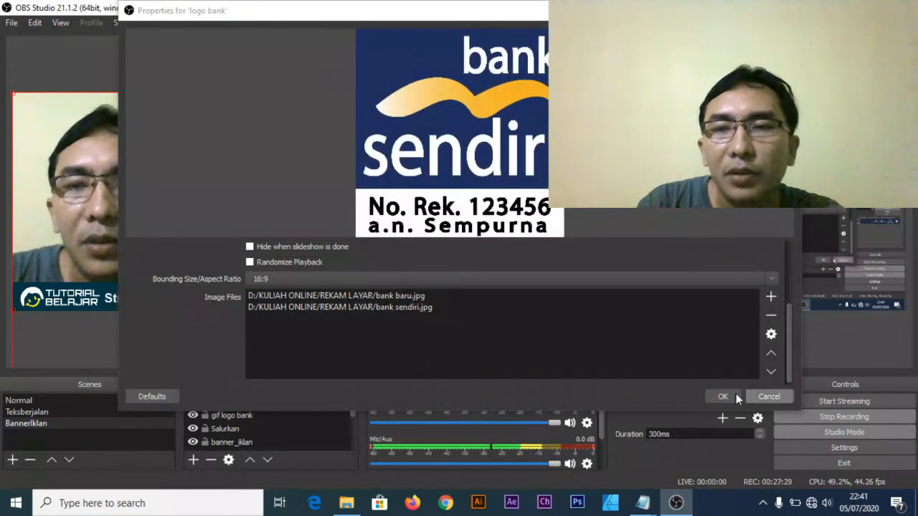
click(720, 400)
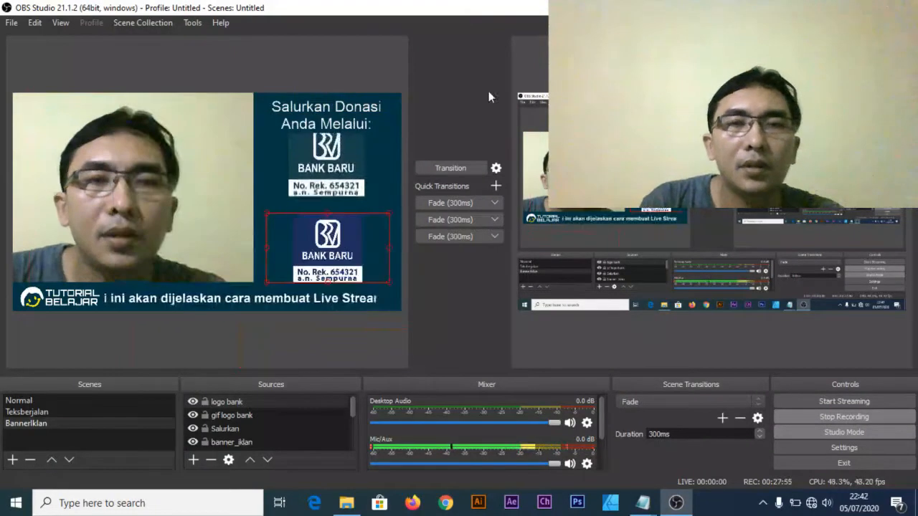
click(275, 91)
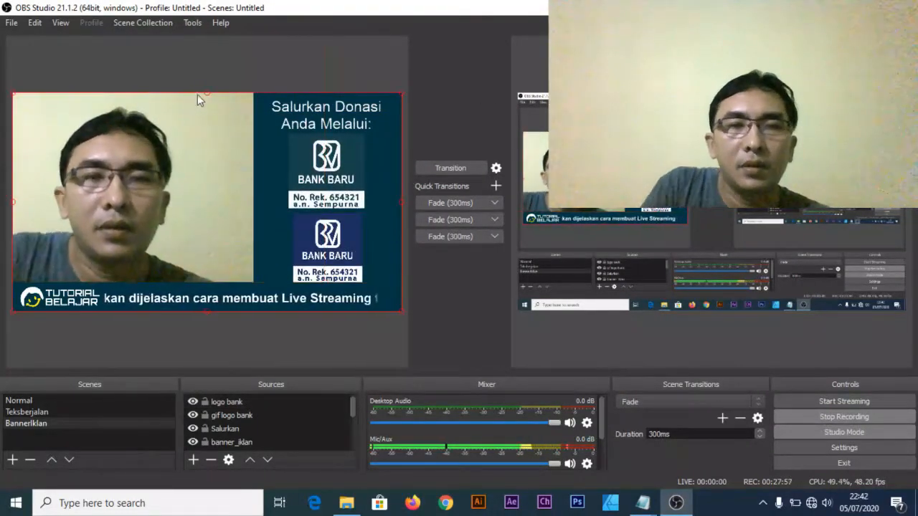
click(383, 80)
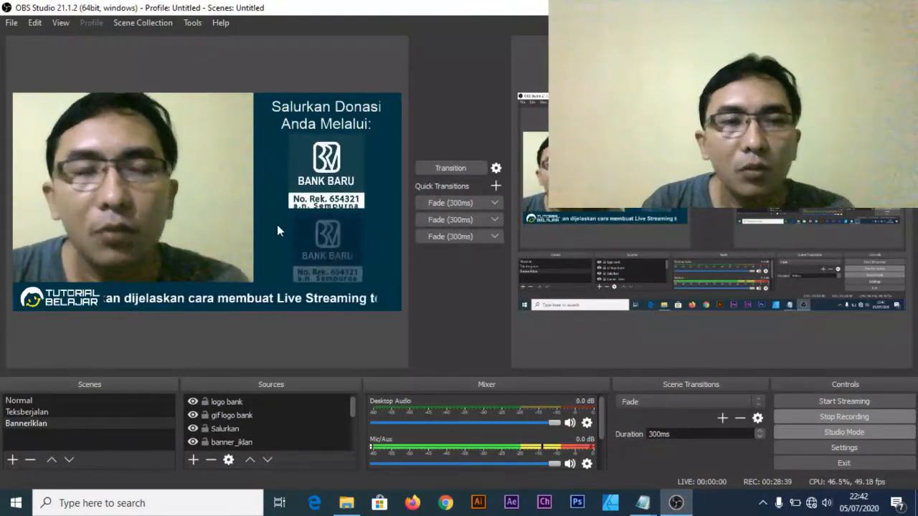
- Enlarge the Kamera source to fill the whole canvas of the Normal scene and transition it to the live output
click(87, 400)
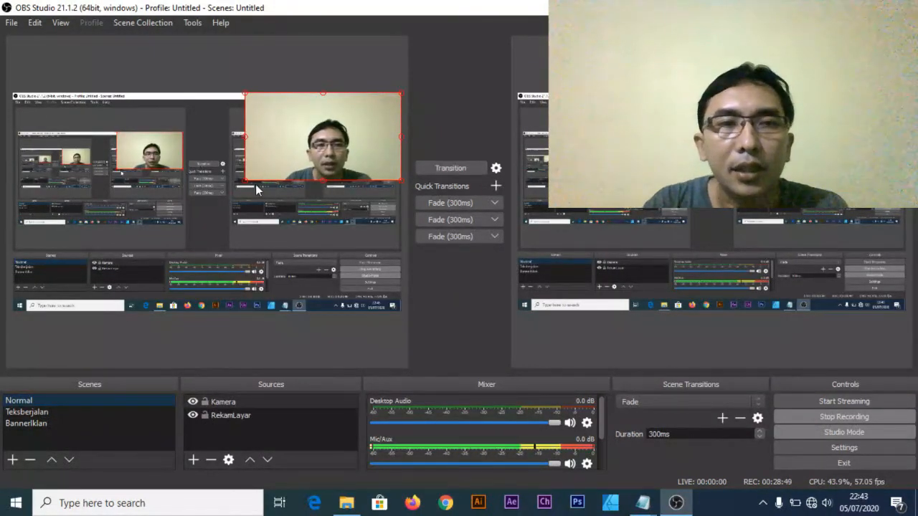
drag(246, 181, 29, 316)
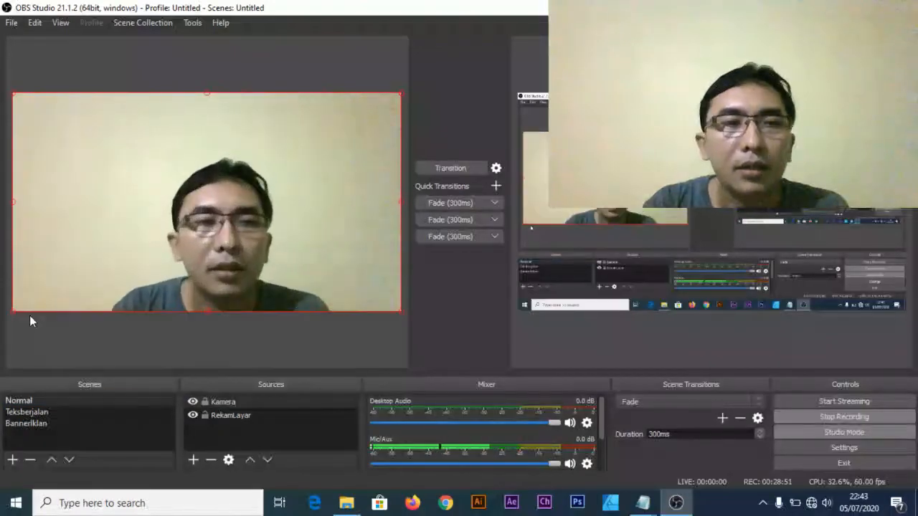
click(460, 168)
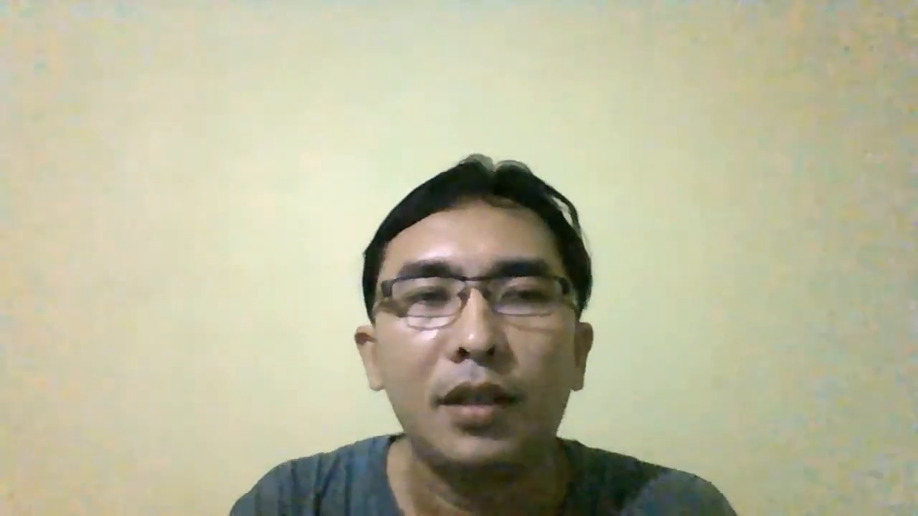
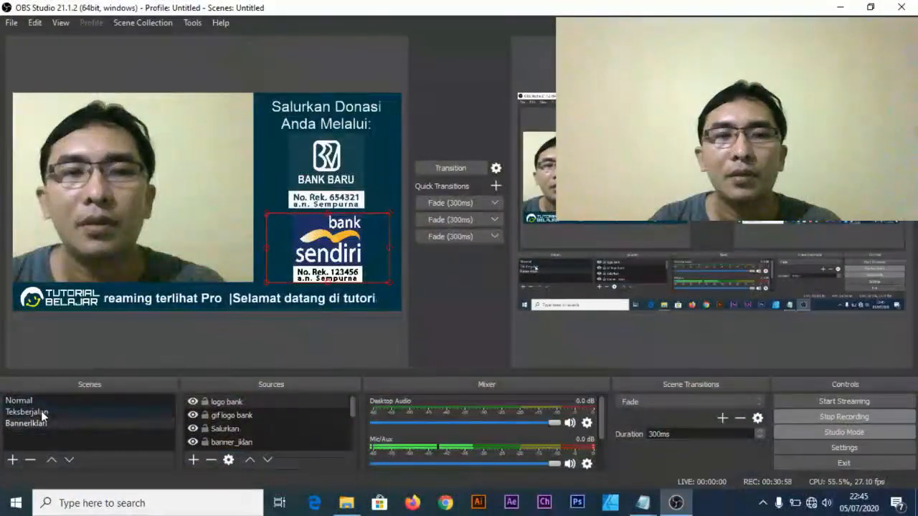
- Transition the Teksberjalan scene to the live output and review the options of the Fade (300ms) quick transitions
click(29, 411)
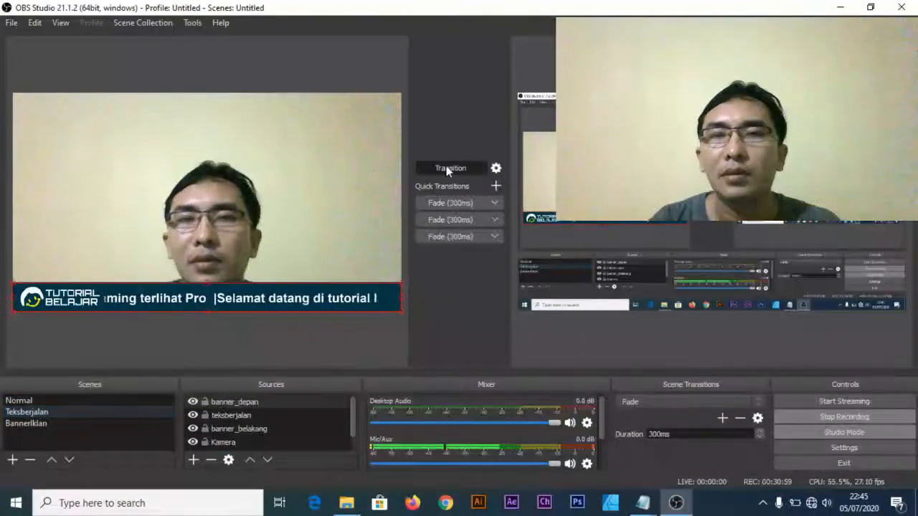
click(446, 167)
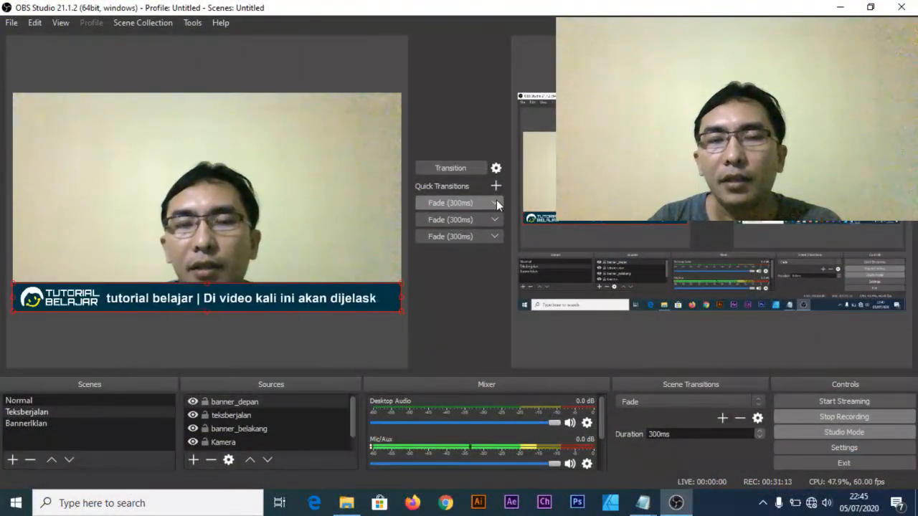
click(497, 205)
click(494, 201)
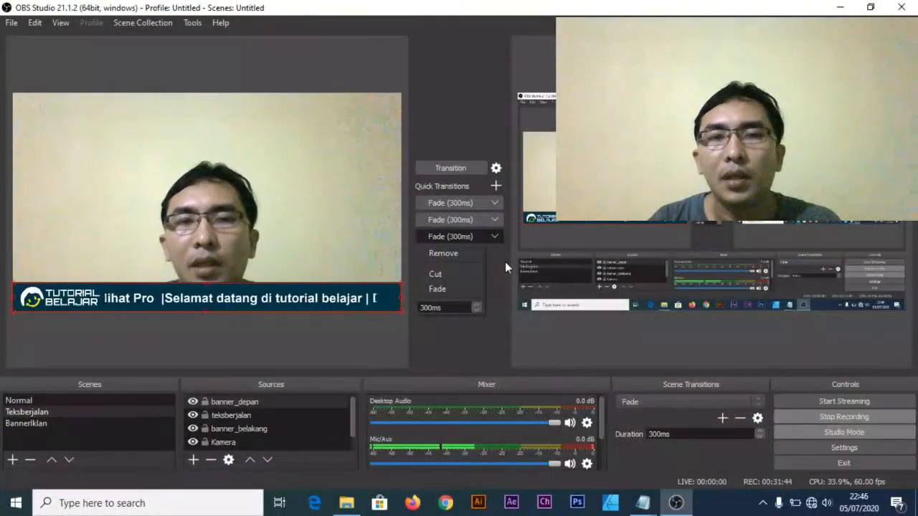
click(498, 234)
click(499, 234)
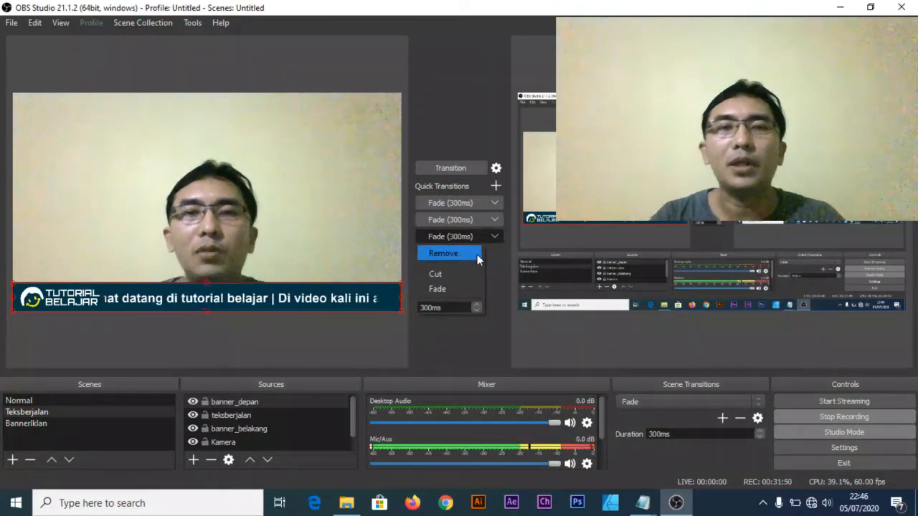
click(494, 262)
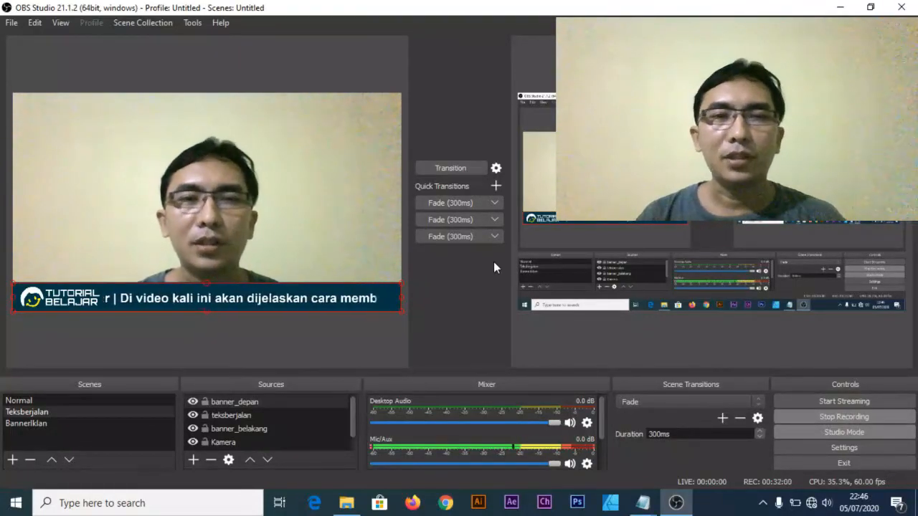
click(366, 167)
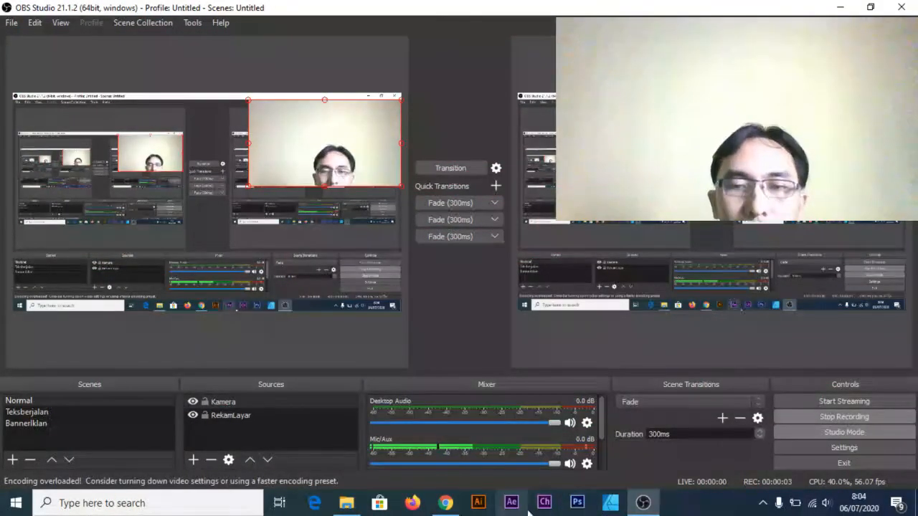
- Switch to YouTube Studio in Chrome and title a new stream "Membuat Live Streaming degan OBS"
mouse_move(445, 506)
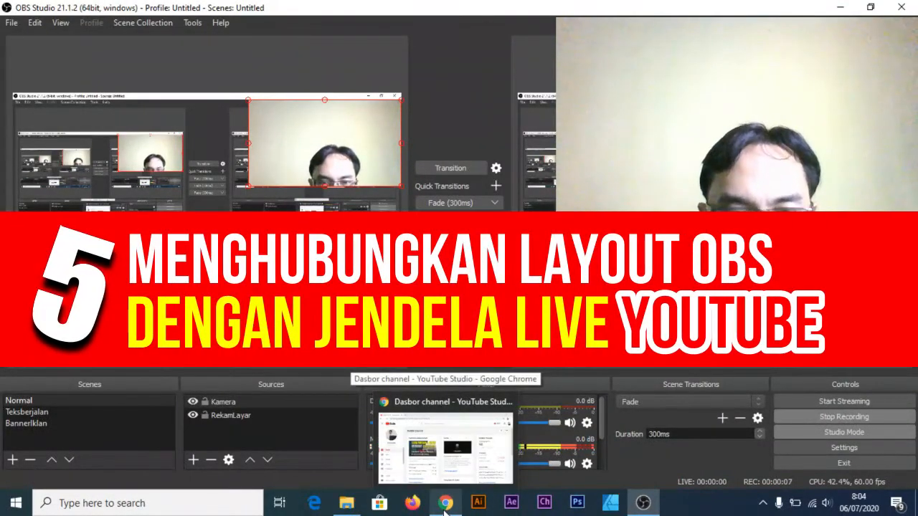
click(446, 504)
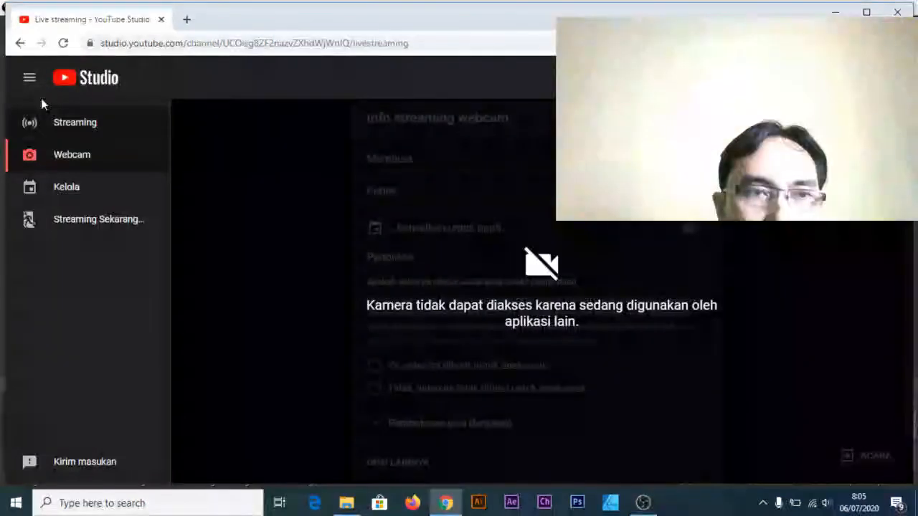
click(84, 127)
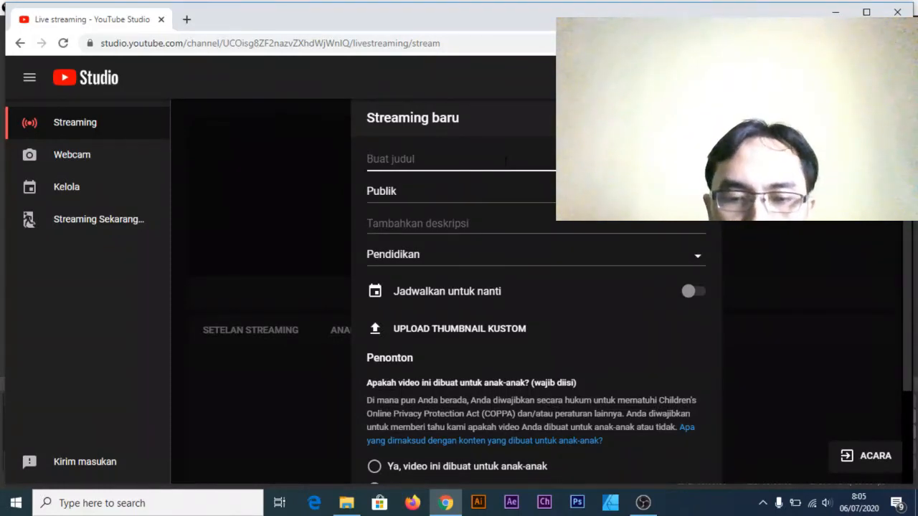
text(Membuat Live Streaming degan OBS)
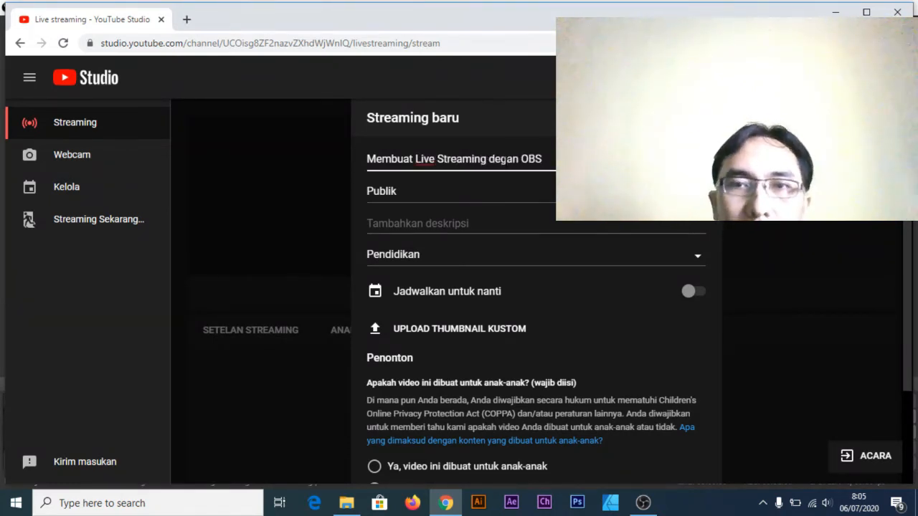
- Set the new stream's visibility to Publik and open its description for editing
click(506, 198)
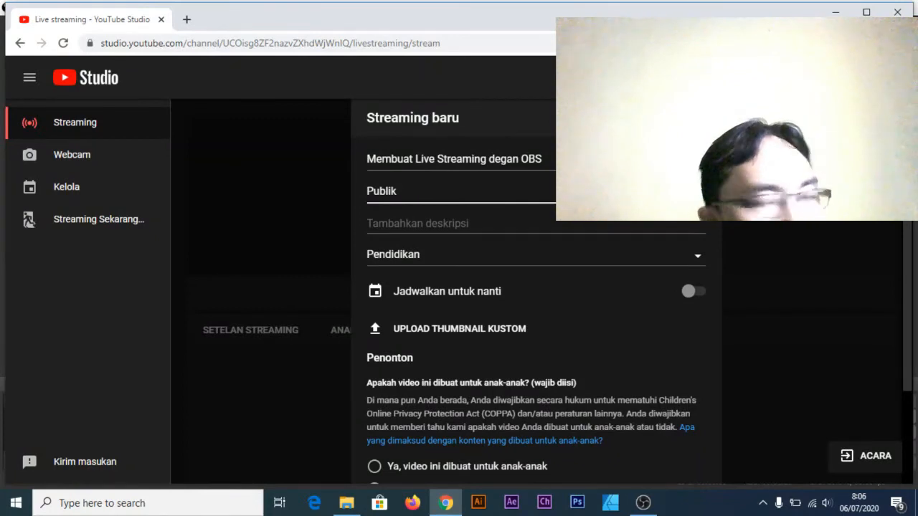
click(696, 192)
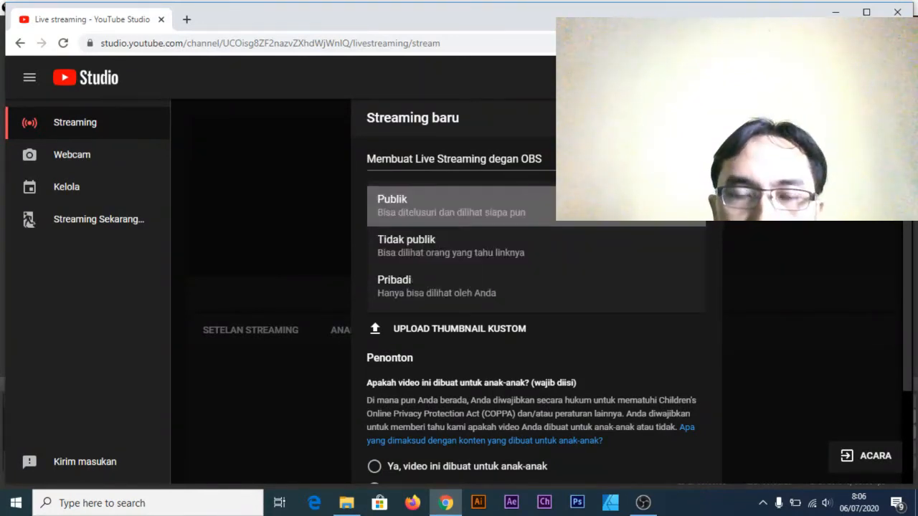
click(581, 206)
click(499, 223)
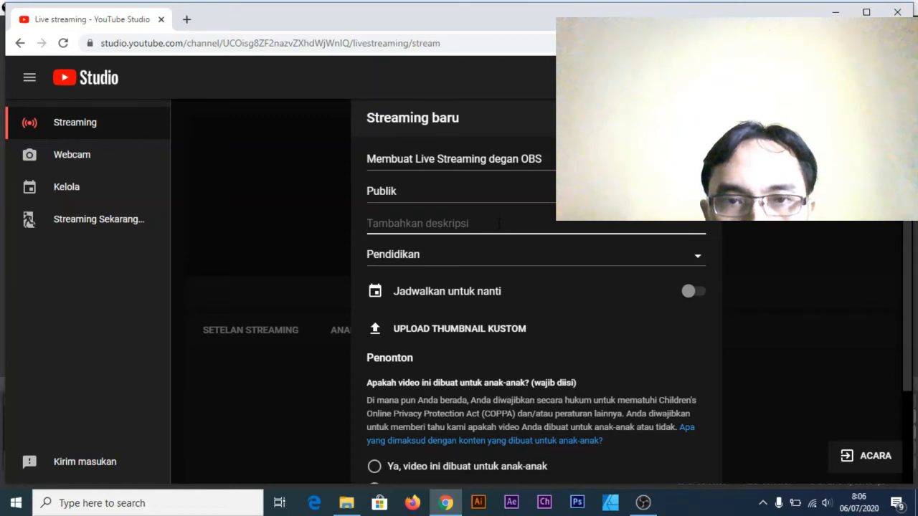
text(Membuat Li)
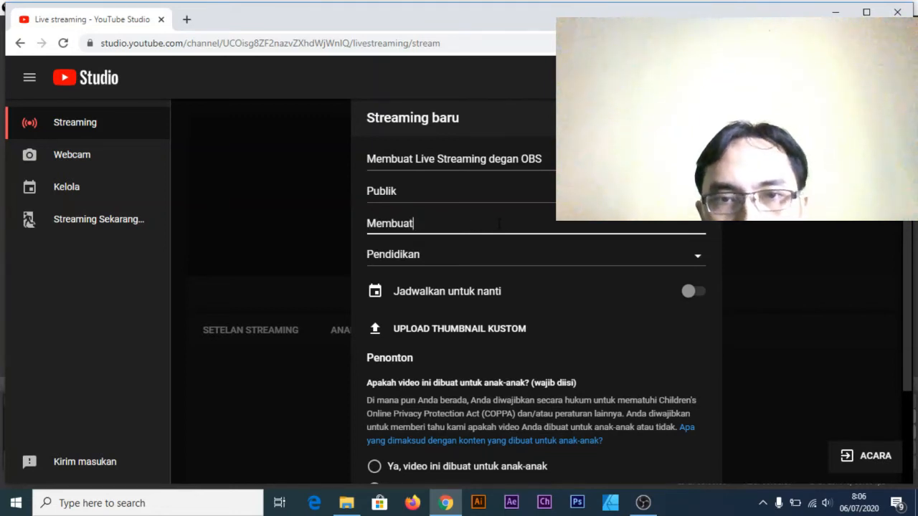
key(BackSpace)
key(BackSpace)
key(BackSpace)
key(BackSpace)
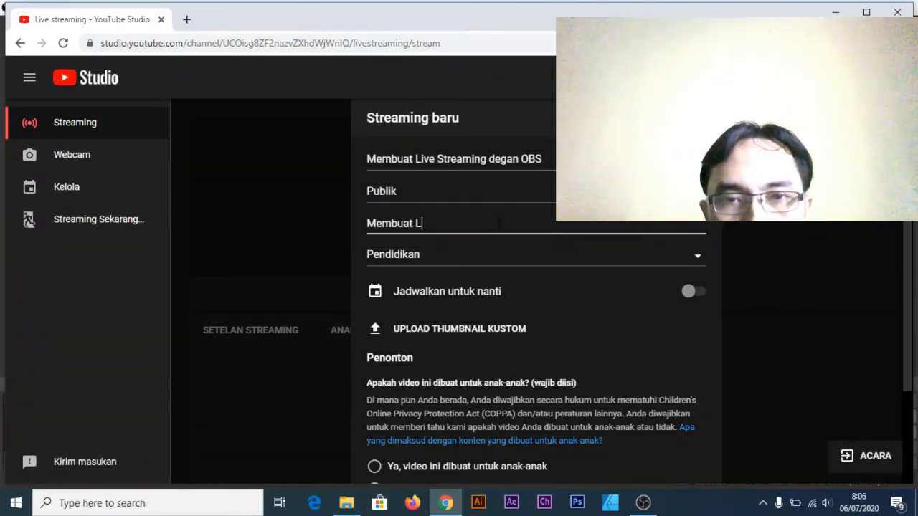
key(BackSpace)
key(BackSpace)
key(BackSpace)
key(BackSpace)
key(BackSpace)
key(BackSpace)
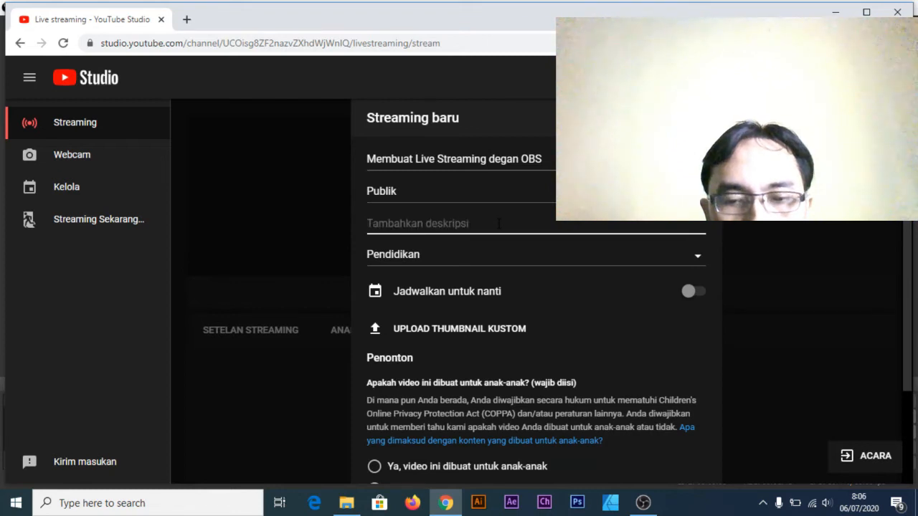
- Enter "Tutorial Live Streaming" as the new stream's description
text(Tutorial Live Srea)
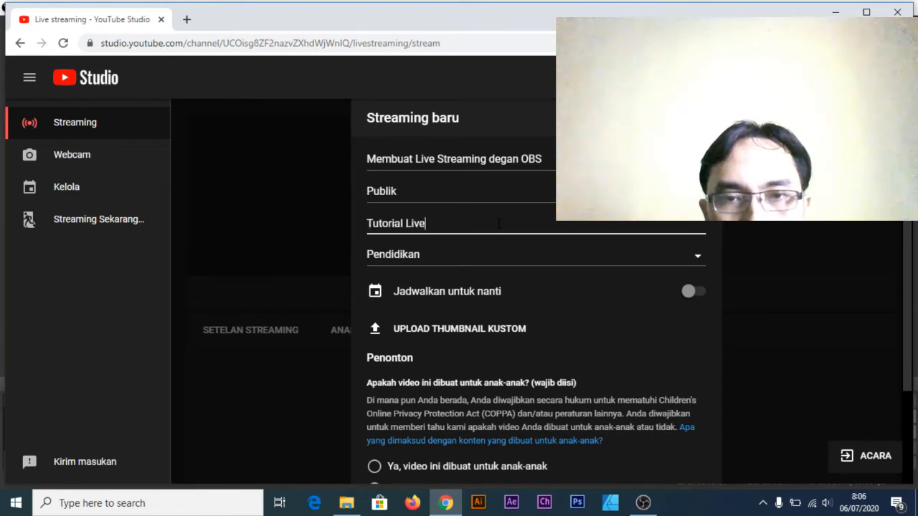
key(BackSpace)
key(BackSpace)
text(t)
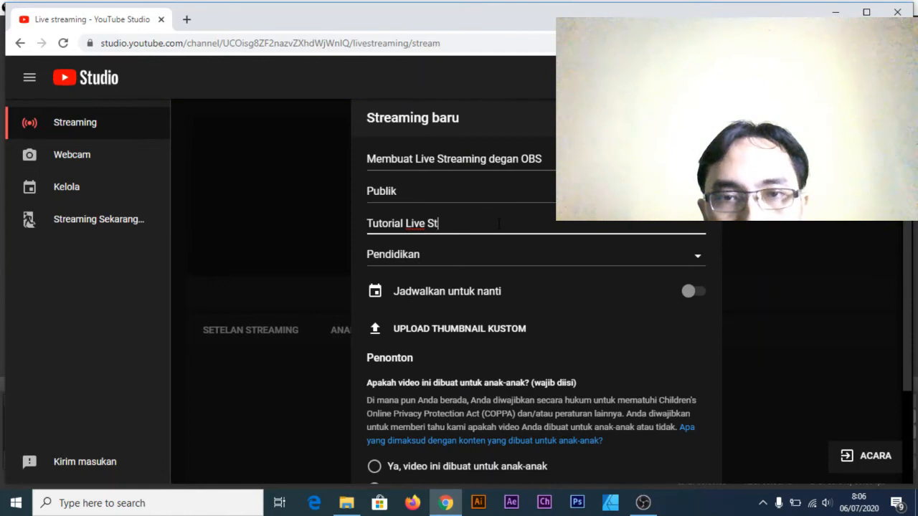
text(reaming)
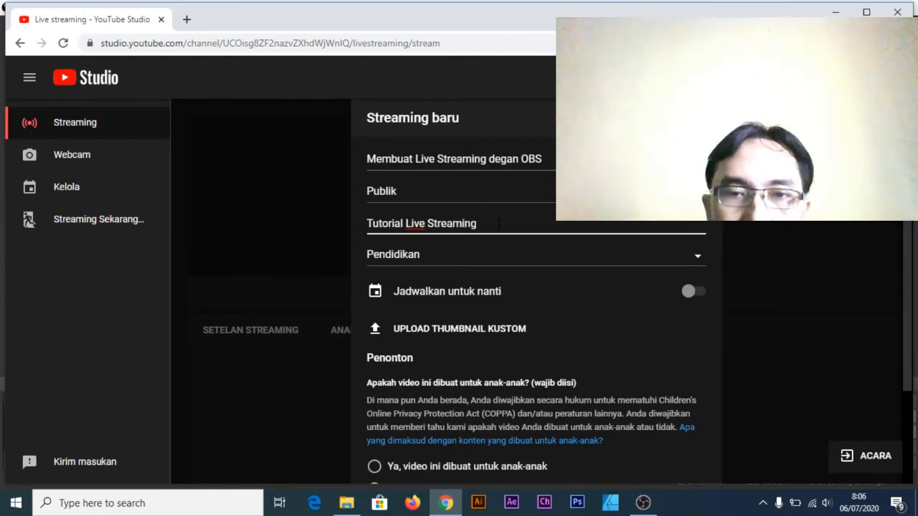
click(744, 257)
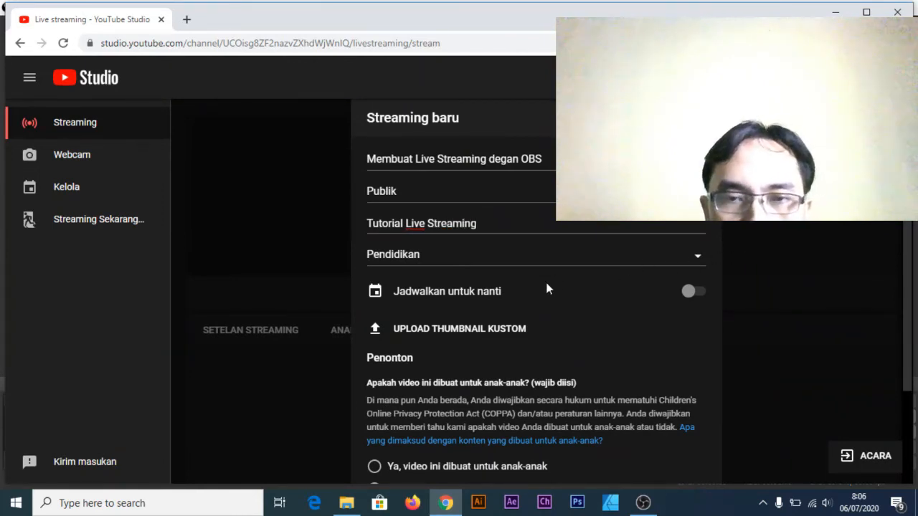
- Enable scheduling for later on the new stream and set its start time to 8.15
scroll(463, 301, down, 2)
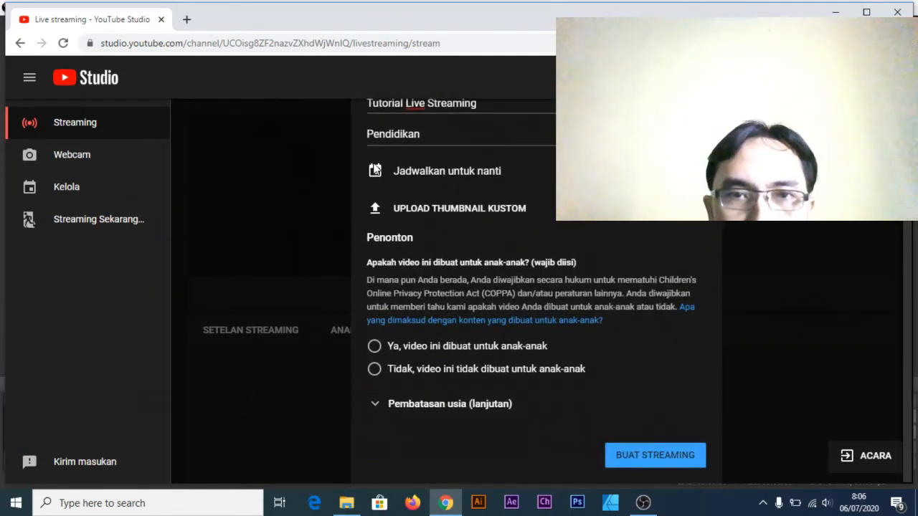
double_click(402, 173)
drag(504, 170, 563, 172)
click(690, 171)
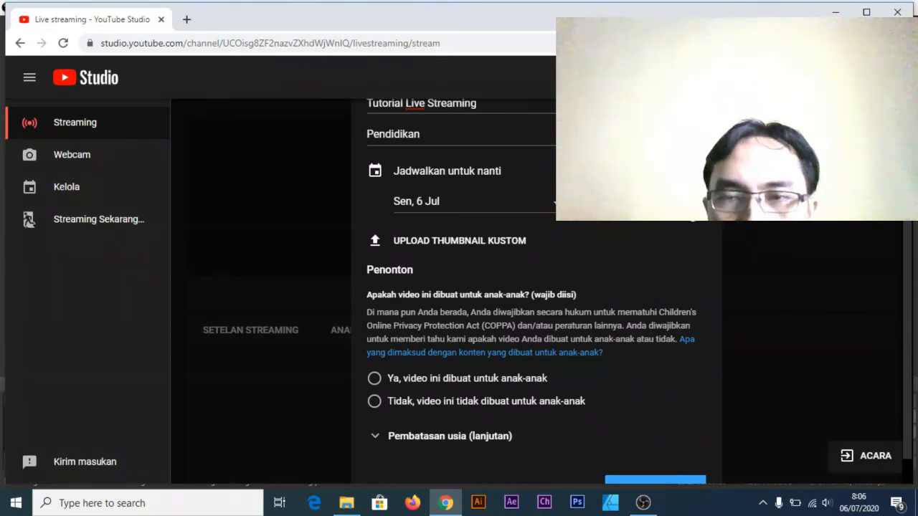
click(685, 203)
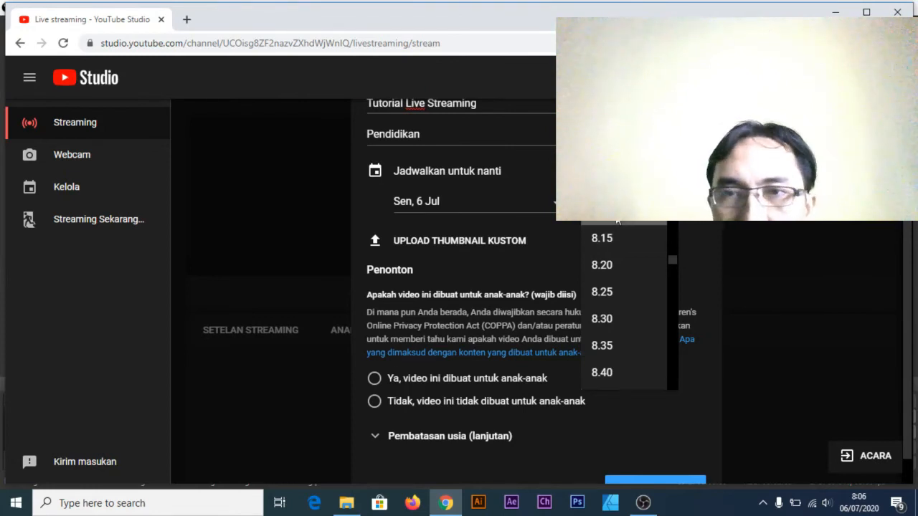
click(606, 236)
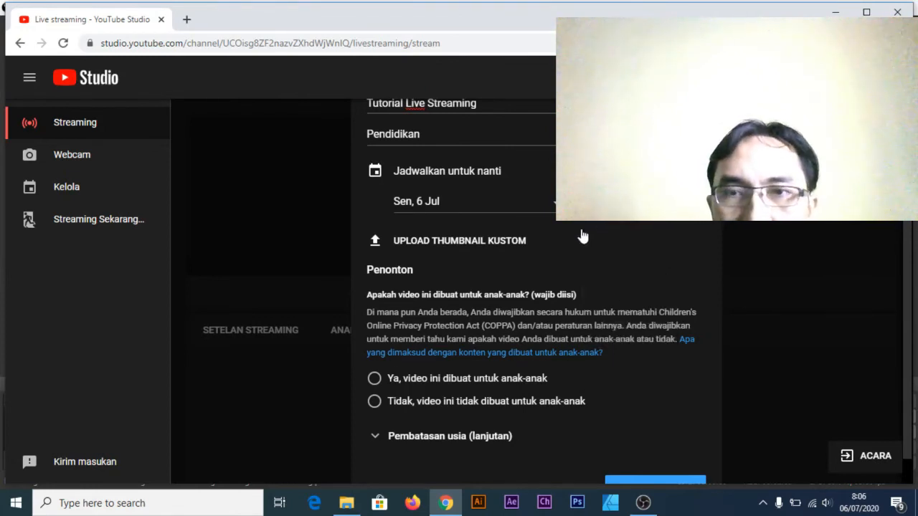
- Upload the bayam image from the Pictures folder as the stream's custom thumbnail
click(425, 249)
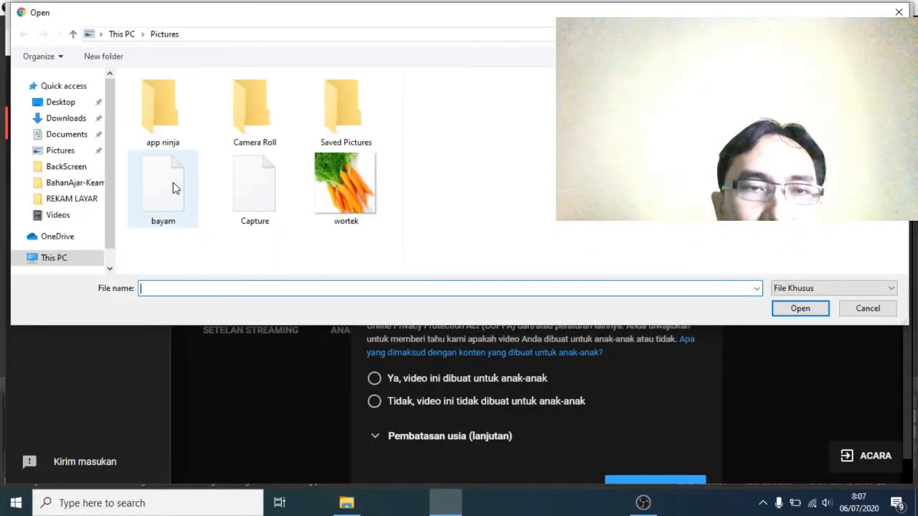
click(176, 205)
click(801, 309)
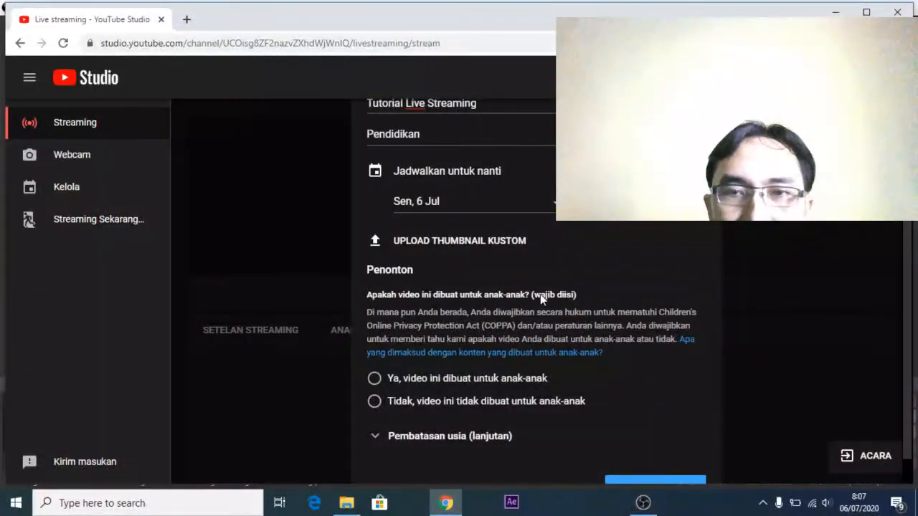
- Mark the stream as not made for children and create the scheduled stream
scroll(538, 294, down, 1)
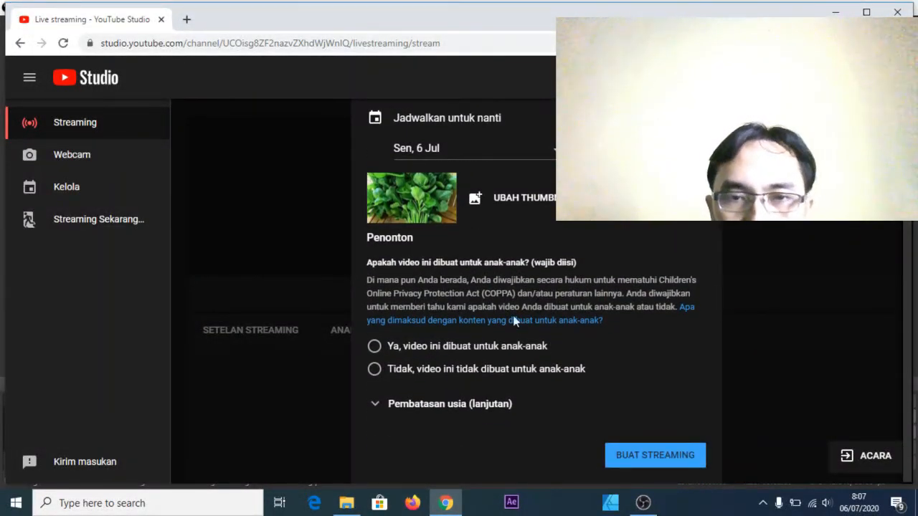
click(375, 369)
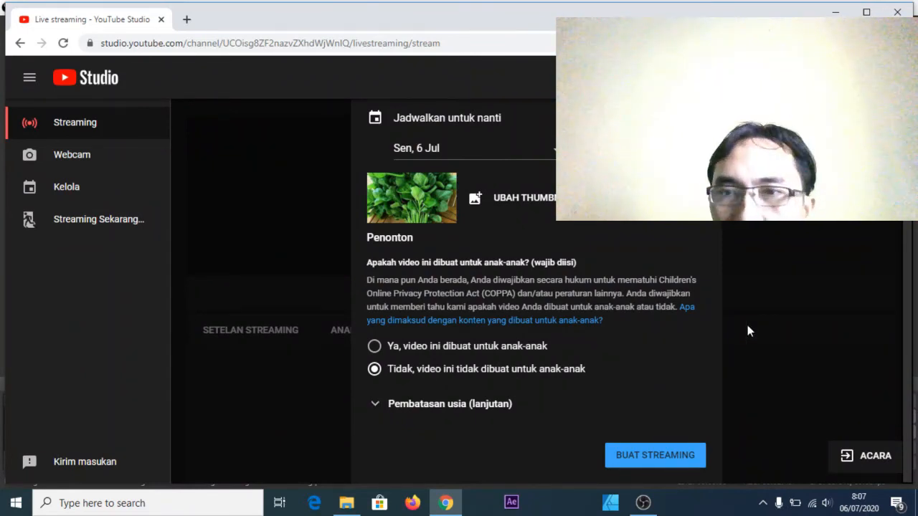
scroll(747, 280, up, 3)
scroll(720, 354, down, 3)
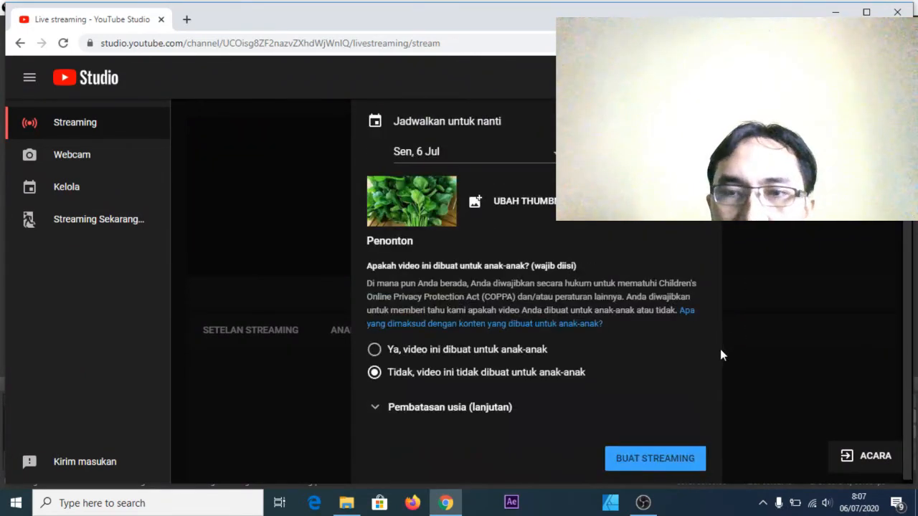
click(655, 459)
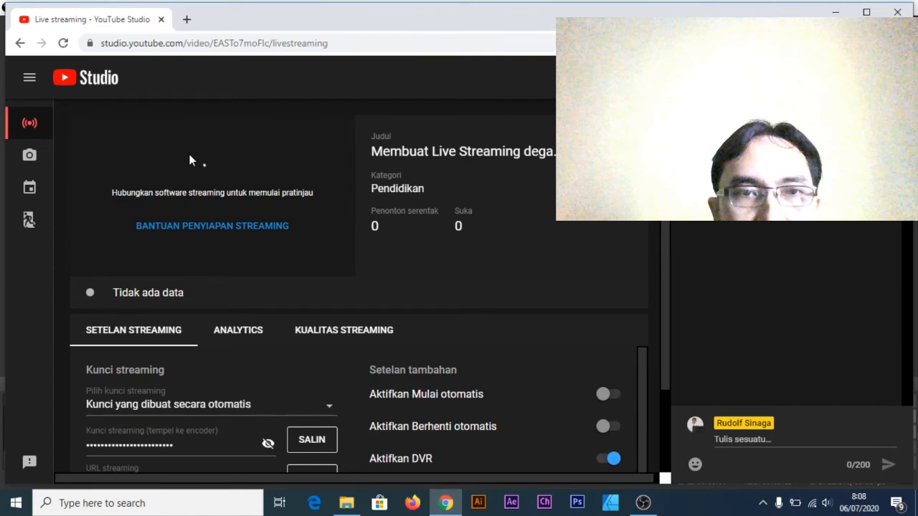
- Review the new stream's key and URL settings, and confirm the YouTube / YouTube Gaming stream settings in OBS Studio
scroll(199, 294, down, 3)
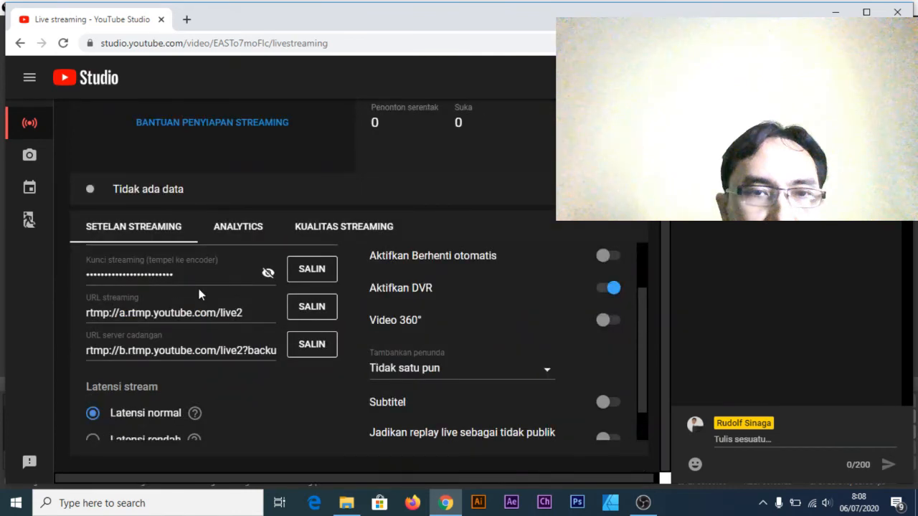
scroll(200, 295, up, 1)
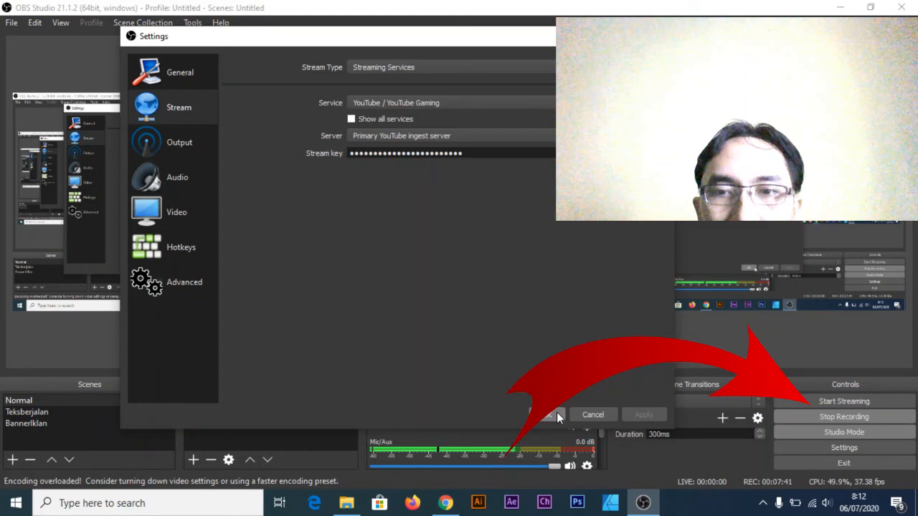
click(552, 415)
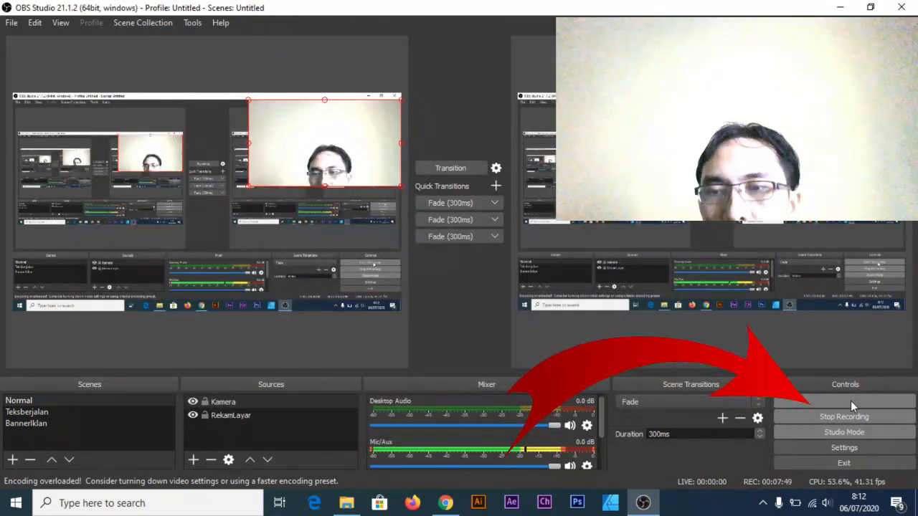